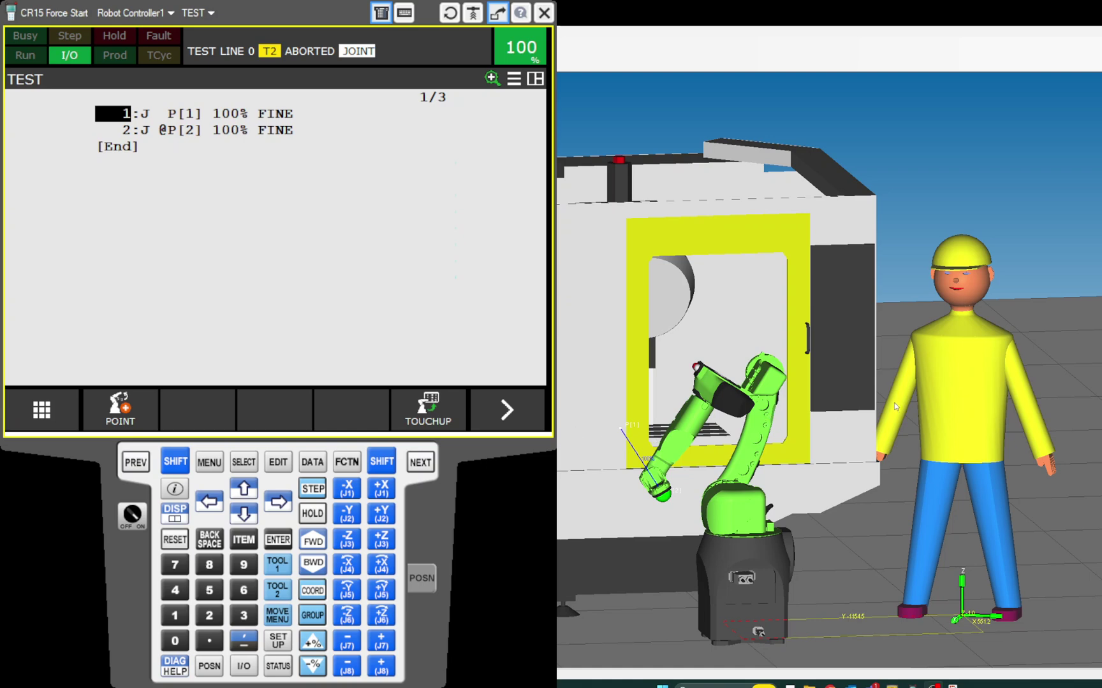
Step: Orbit to a higher view of the cell and rotate the worker figure to face the viewer
{"action": "scroll", "coordinate": [932, 394], "scroll_direction": "down", "scroll_amount": 5}
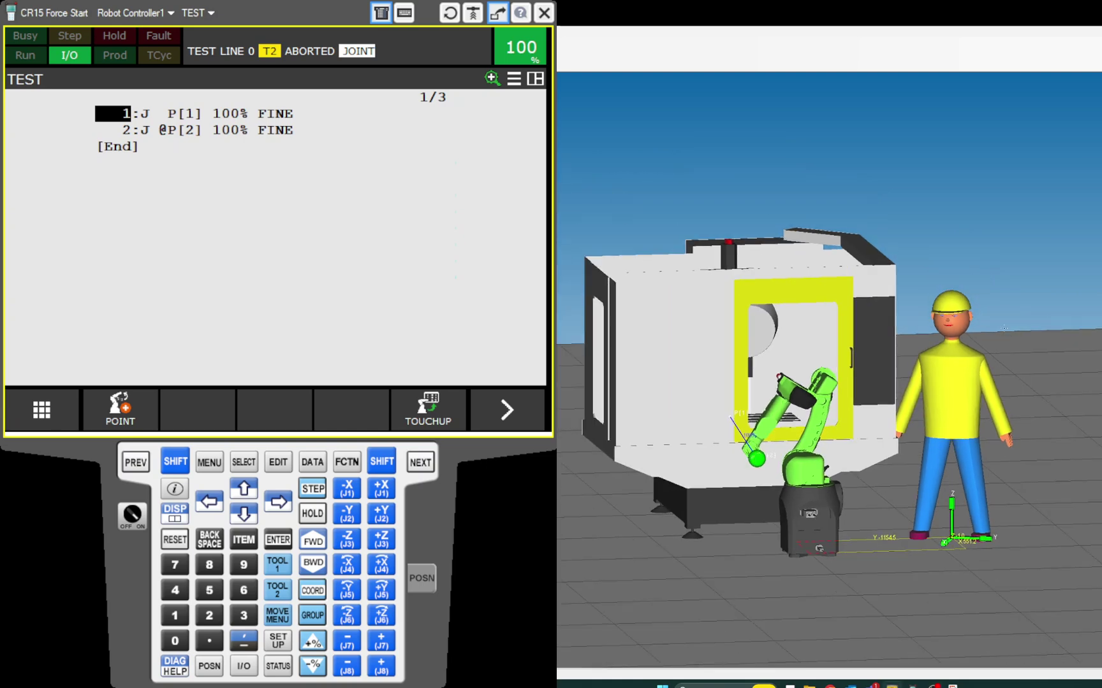
{"action": "scroll", "coordinate": [993, 338], "scroll_direction": "up", "scroll_amount": 8}
{"action": "scroll", "coordinate": [994, 338], "scroll_direction": "up", "scroll_amount": 5}
{"action": "scroll", "coordinate": [893, 346], "scroll_direction": "down", "scroll_amount": 3}
{"action": "scroll", "coordinate": [892, 346], "scroll_direction": "down", "scroll_amount": 5}
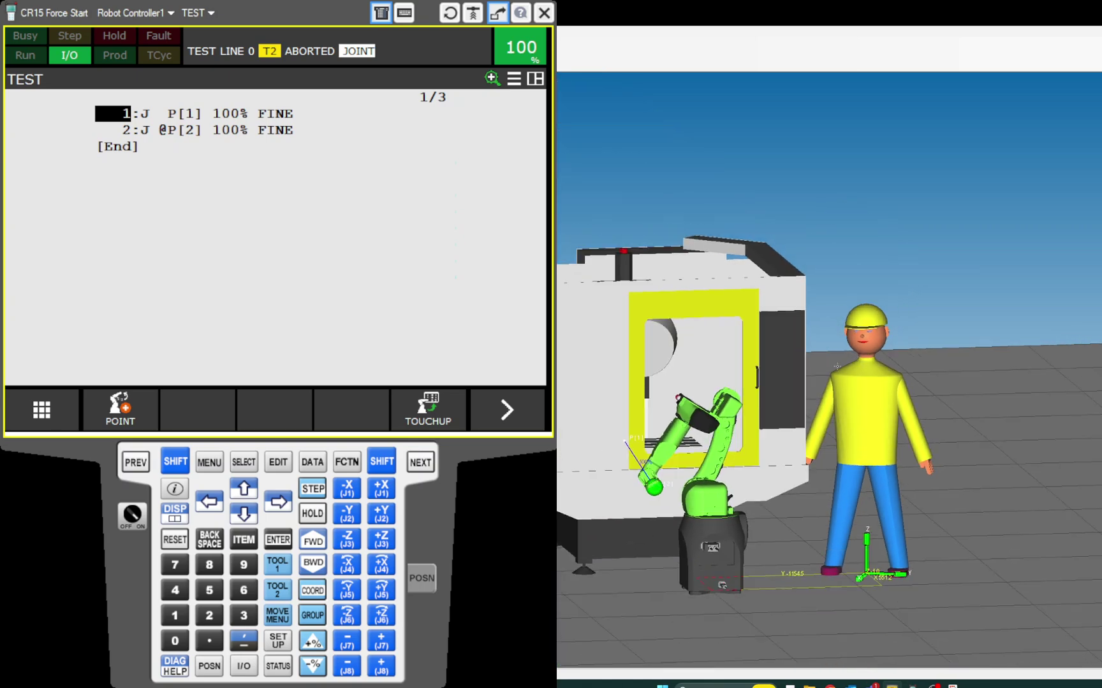
{"action": "left_click_drag", "start_coordinate": [822, 422], "coordinate": [853, 426]}
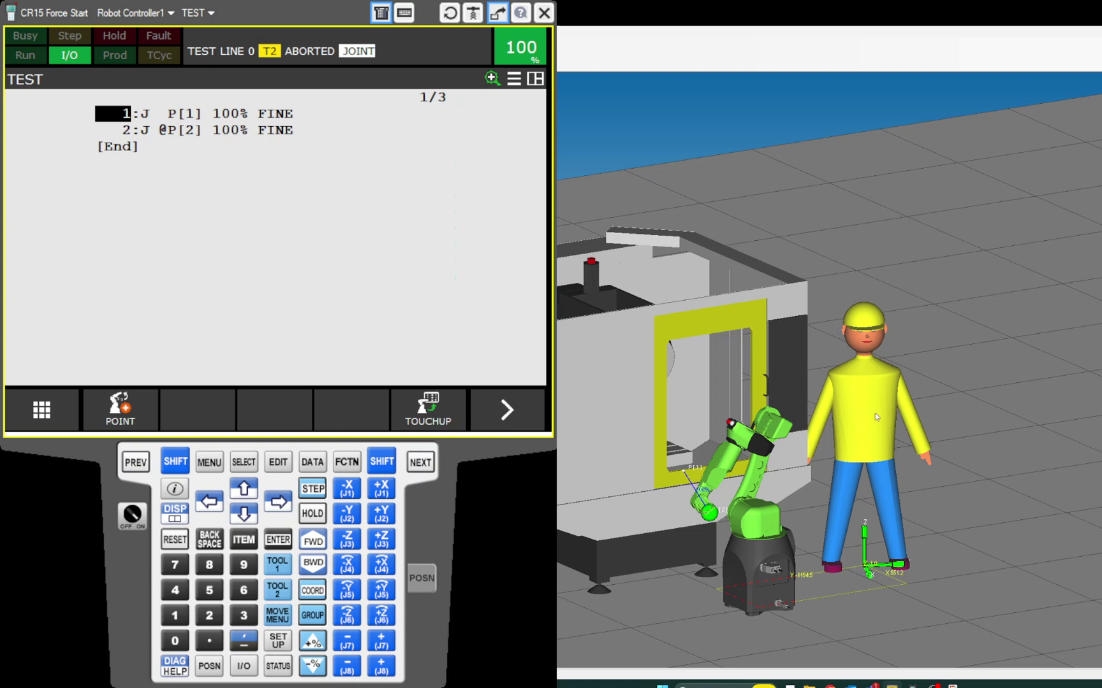
{"action": "scroll", "coordinate": [873, 415], "scroll_direction": "down", "scroll_amount": 3}
{"action": "scroll", "coordinate": [860, 433], "scroll_direction": "up", "scroll_amount": 3}
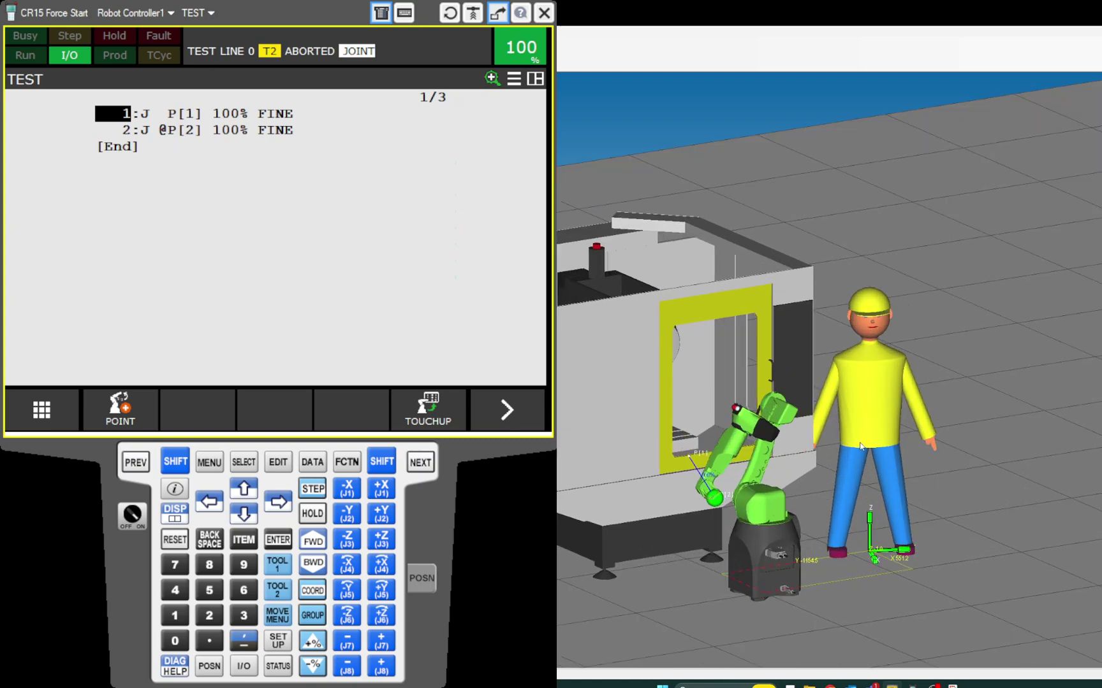
{"action": "left_click_drag", "start_coordinate": [854, 438], "coordinate": [798, 421]}
{"action": "left_click_drag", "start_coordinate": [758, 510], "coordinate": [1052, 517]}
Step: Turn the worker toward the robot and move it in front of the machine door
{"action": "scroll", "coordinate": [990, 368], "scroll_direction": "up", "scroll_amount": 1}
{"action": "scroll", "coordinate": [961, 369], "scroll_direction": "up", "scroll_amount": 10}
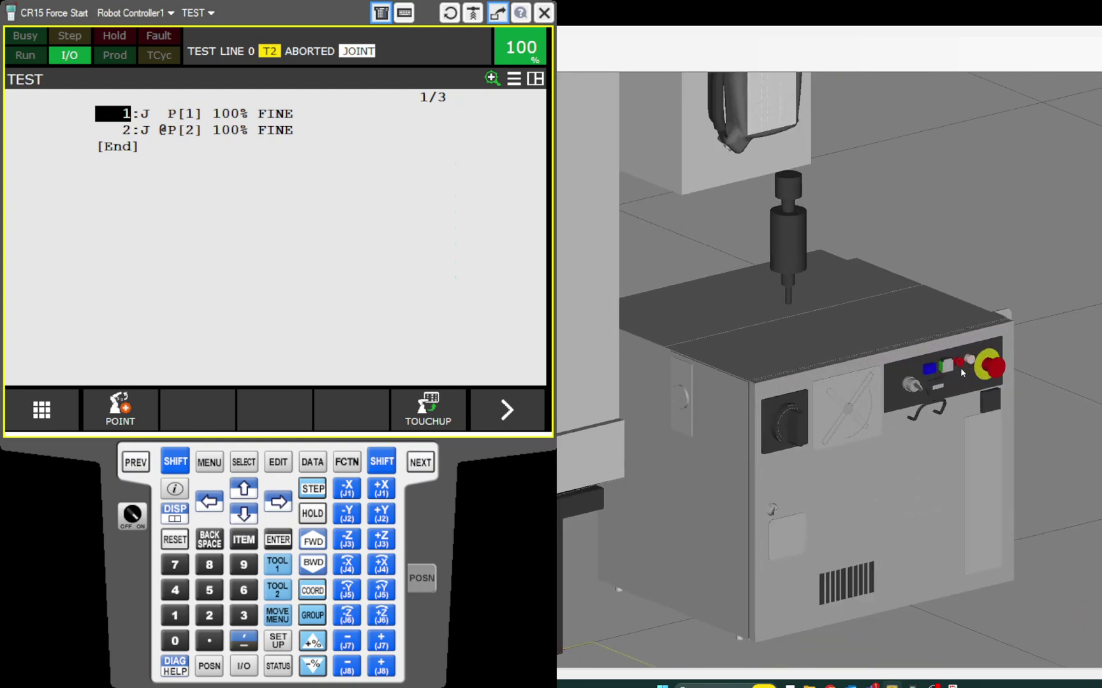
{"action": "scroll", "coordinate": [959, 367], "scroll_direction": "up", "scroll_amount": 1}
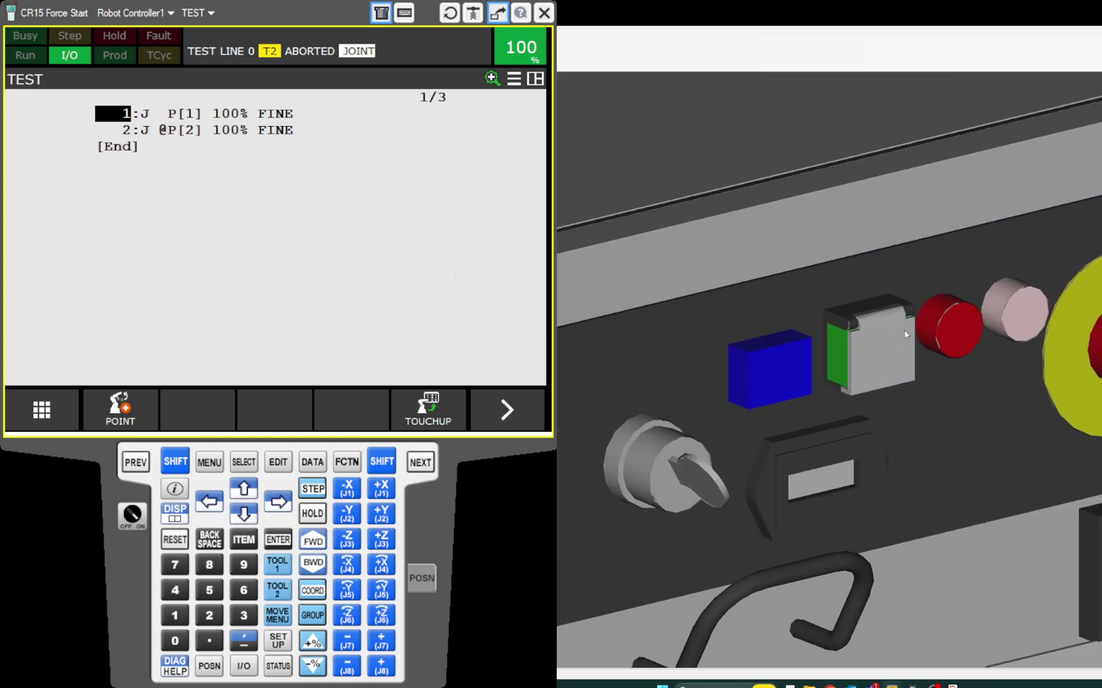
{"action": "scroll", "coordinate": [876, 361], "scroll_direction": "down", "scroll_amount": 12}
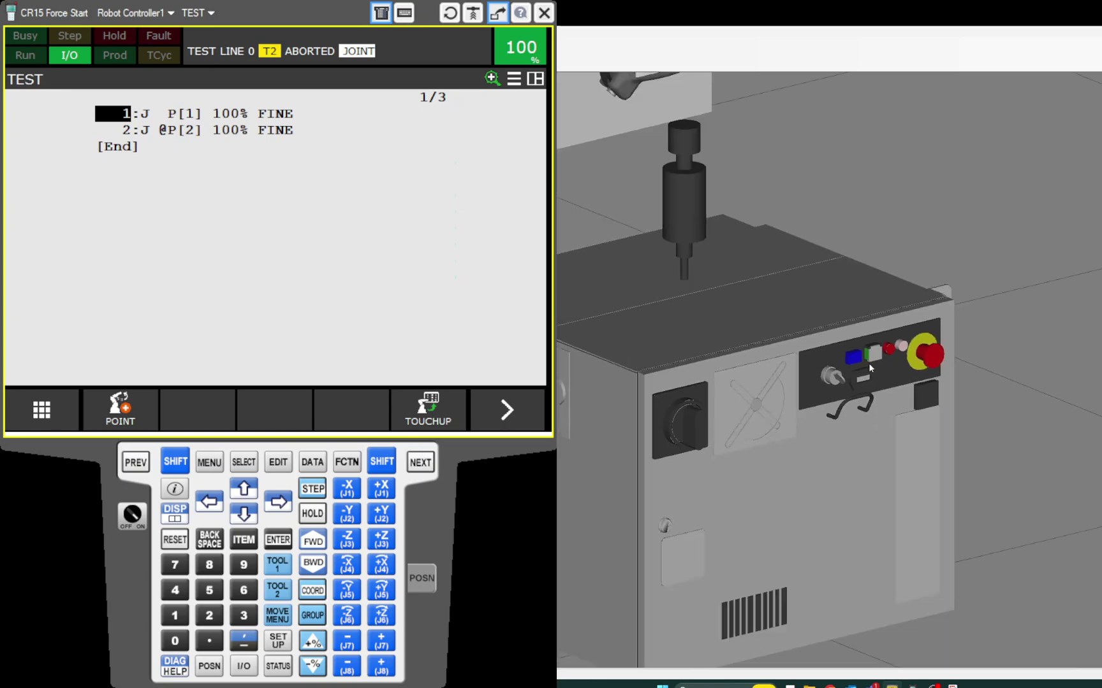
{"action": "scroll", "coordinate": [866, 373], "scroll_direction": "down", "scroll_amount": 3}
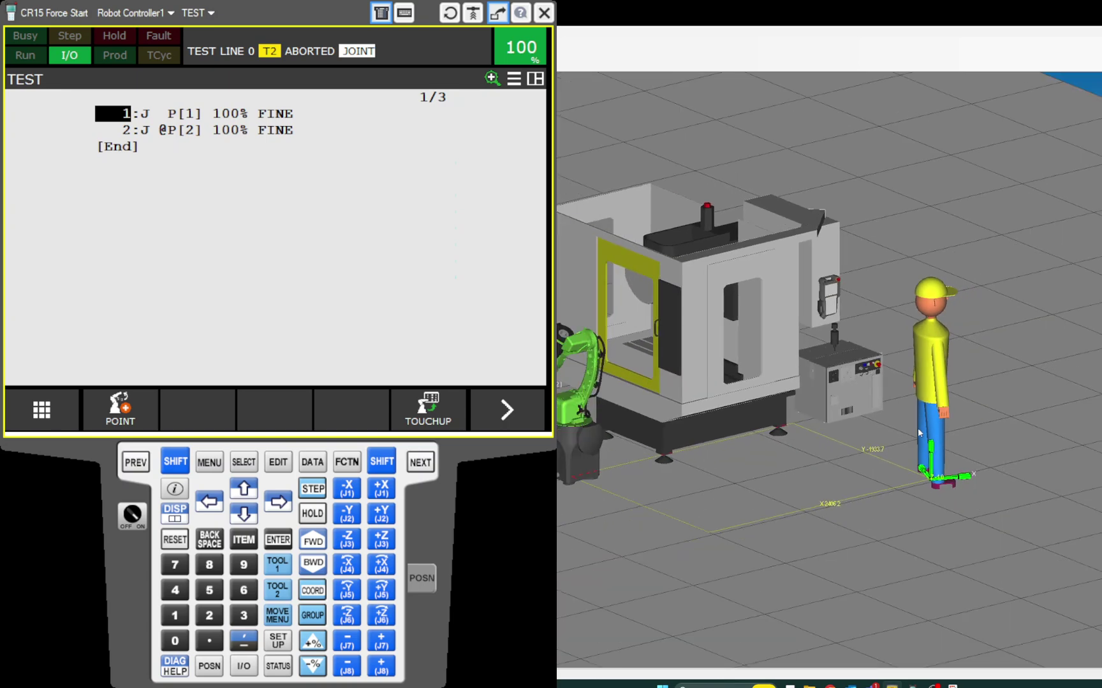
{"action": "left_click_drag", "start_coordinate": [932, 448], "coordinate": [1082, 371]}
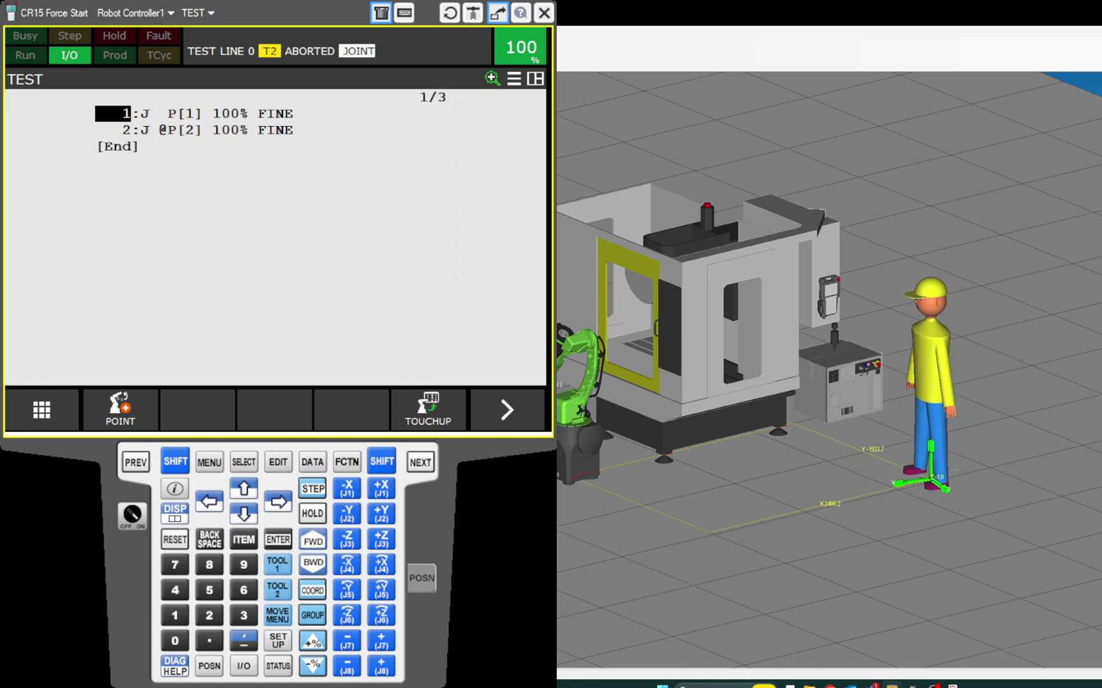
{"action": "left_click_drag", "start_coordinate": [924, 483], "coordinate": [707, 473]}
{"action": "left_click_drag", "start_coordinate": [654, 411], "coordinate": [664, 395]}
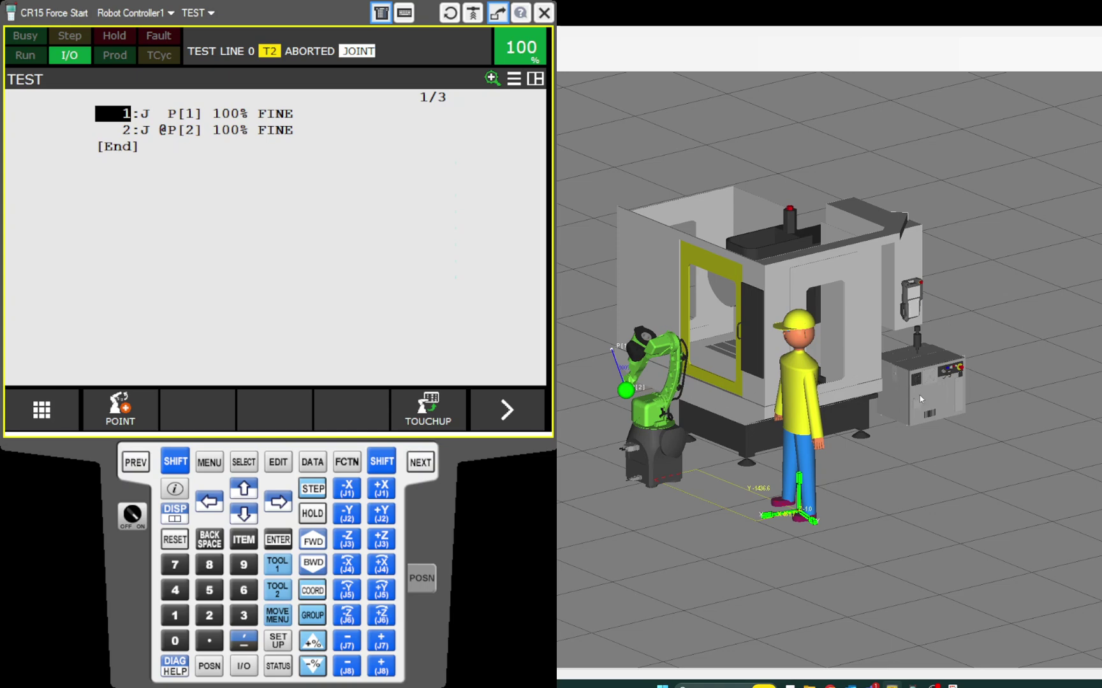
{"action": "scroll", "coordinate": [926, 386], "scroll_direction": "up", "scroll_amount": 6}
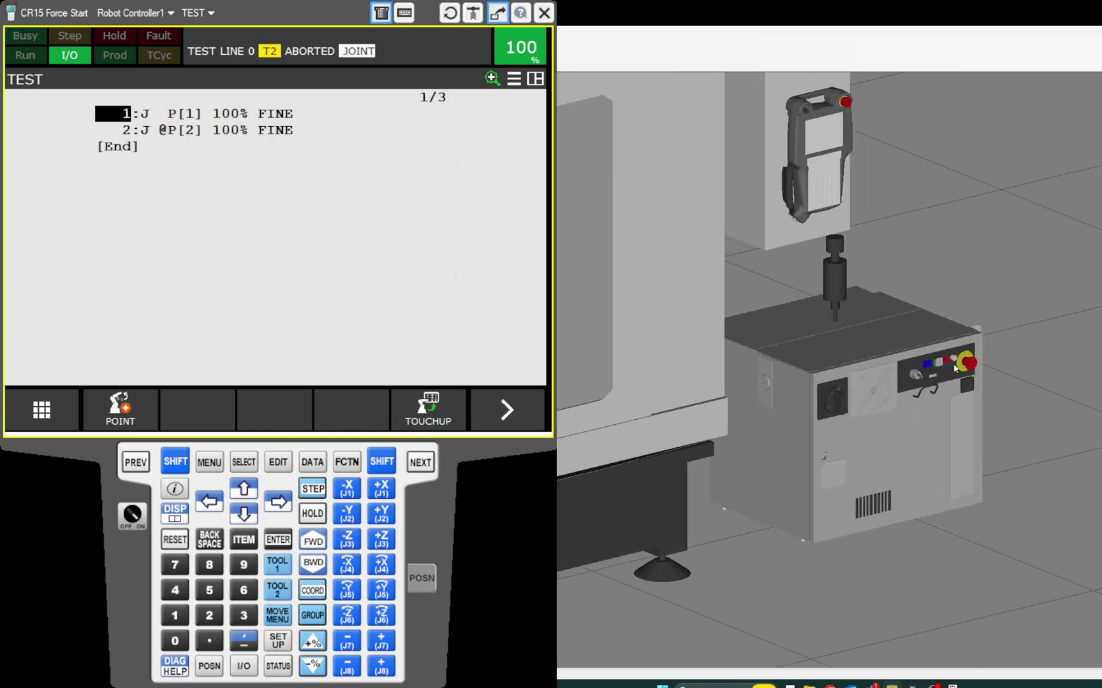
{"action": "scroll", "coordinate": [951, 364], "scroll_direction": "down", "scroll_amount": 8}
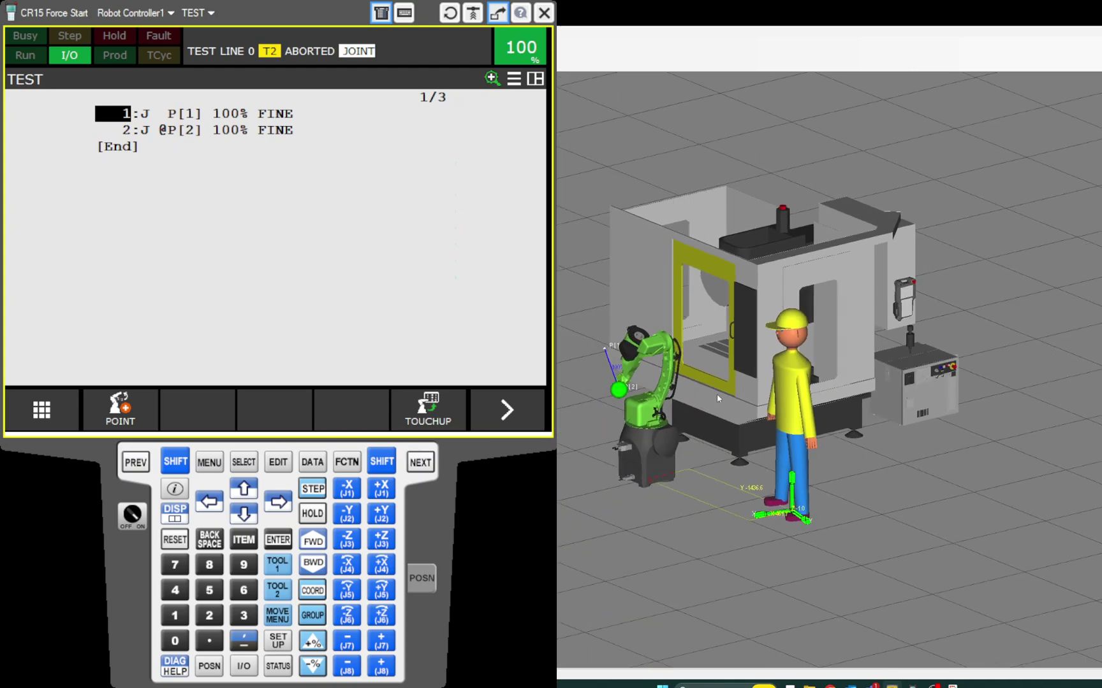
{"action": "left_click_drag", "start_coordinate": [898, 358], "coordinate": [805, 403]}
{"action": "scroll", "coordinate": [822, 351], "scroll_direction": "up", "scroll_amount": 10}
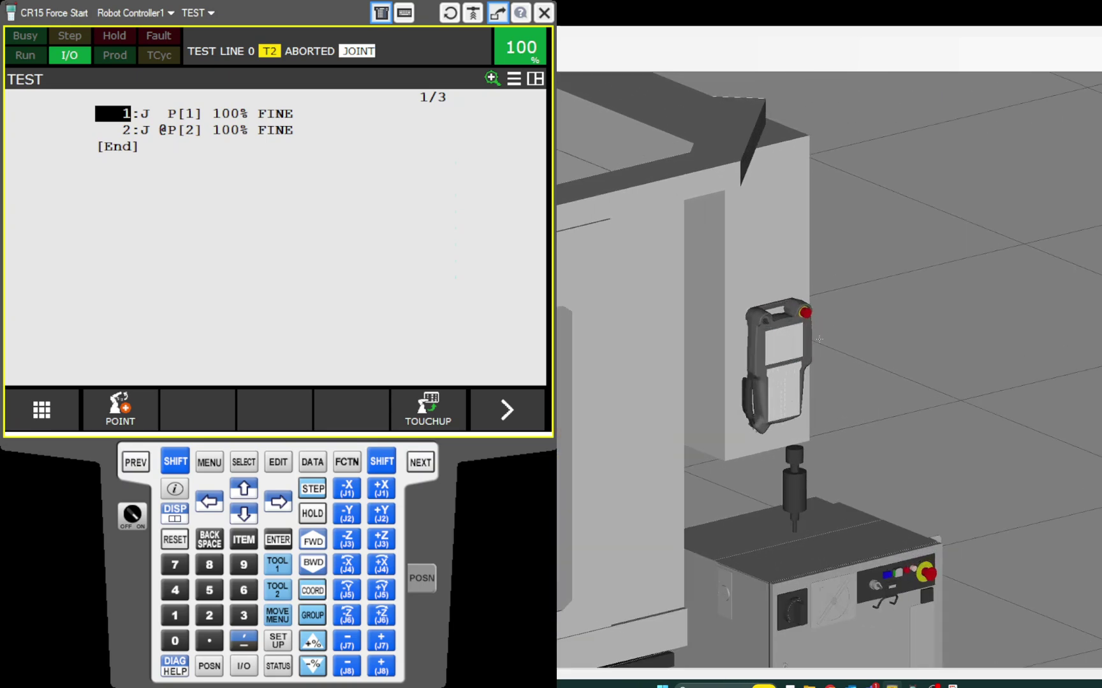
{"action": "scroll", "coordinate": [754, 360], "scroll_direction": "up", "scroll_amount": 6}
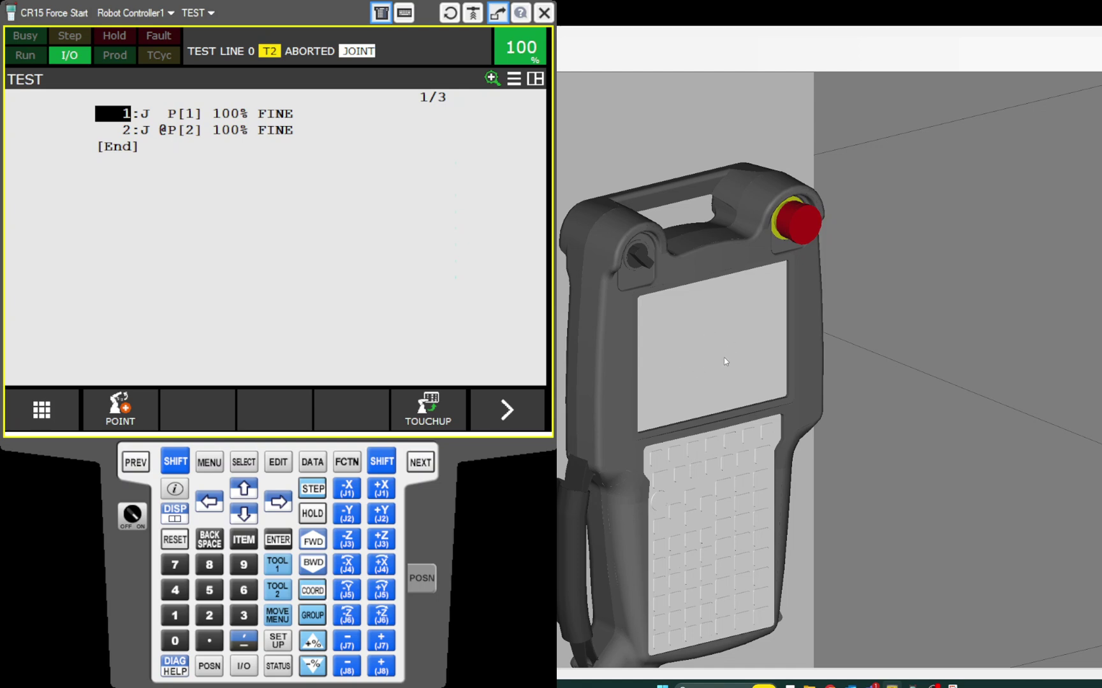
{"action": "scroll", "coordinate": [725, 360], "scroll_direction": "down", "scroll_amount": 8}
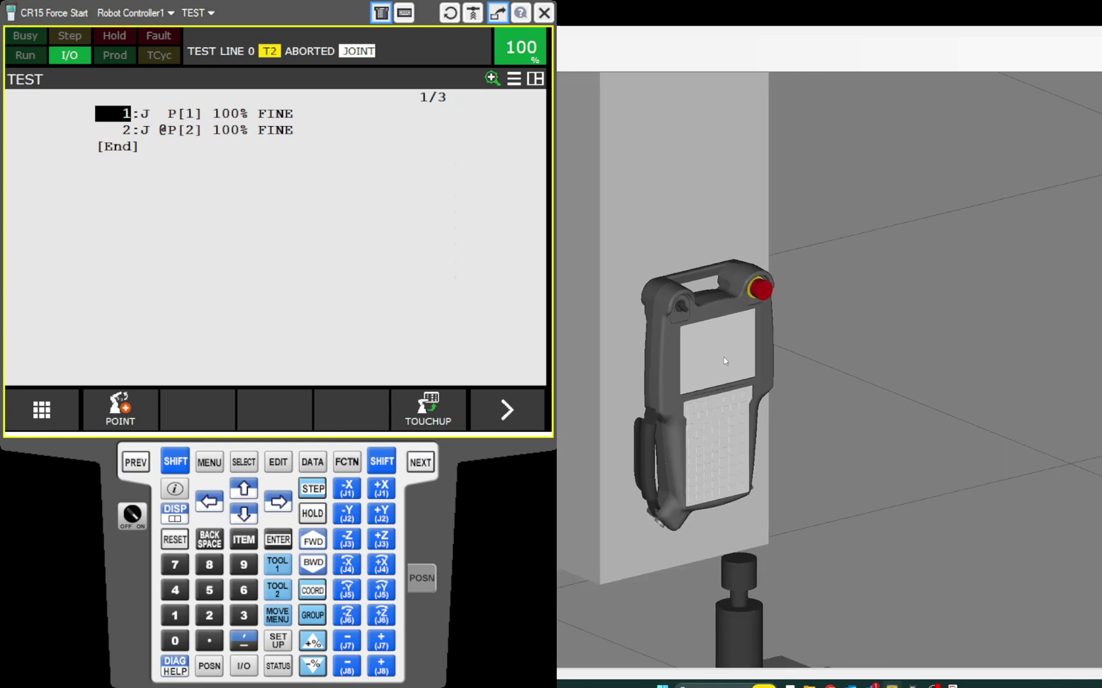
{"action": "scroll", "coordinate": [724, 361], "scroll_direction": "down", "scroll_amount": 10}
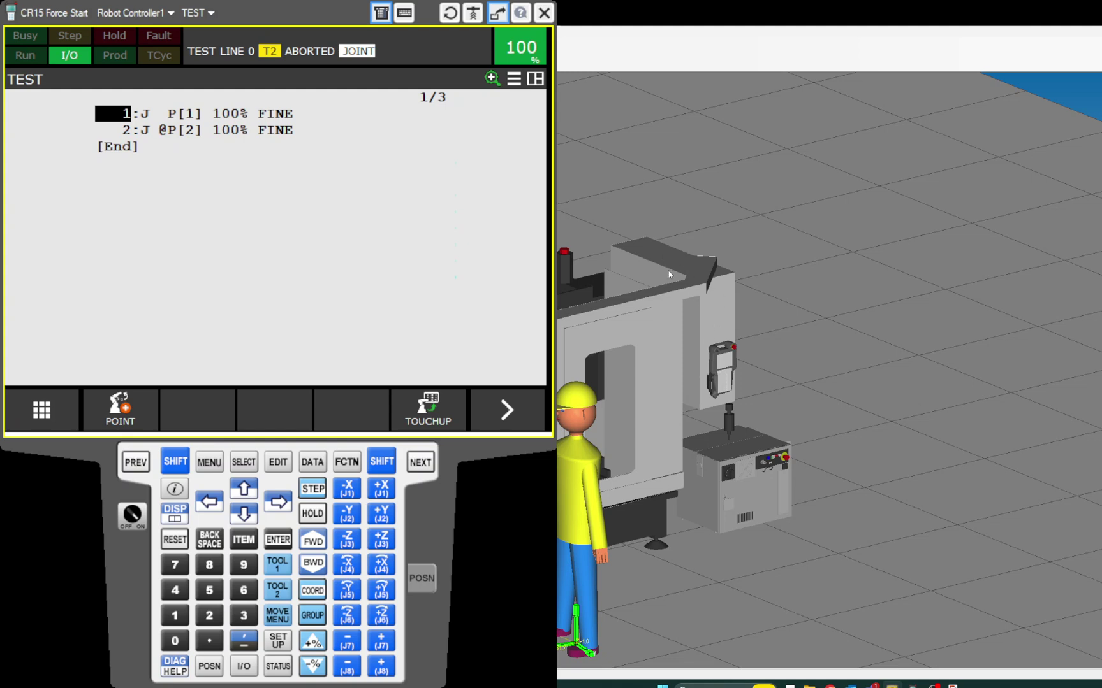
{"action": "scroll", "coordinate": [670, 277], "scroll_direction": "down", "scroll_amount": 1}
Step: Move the pendant model off its machine mount toward the worker figure
{"action": "left_click", "coordinate": [726, 371]}
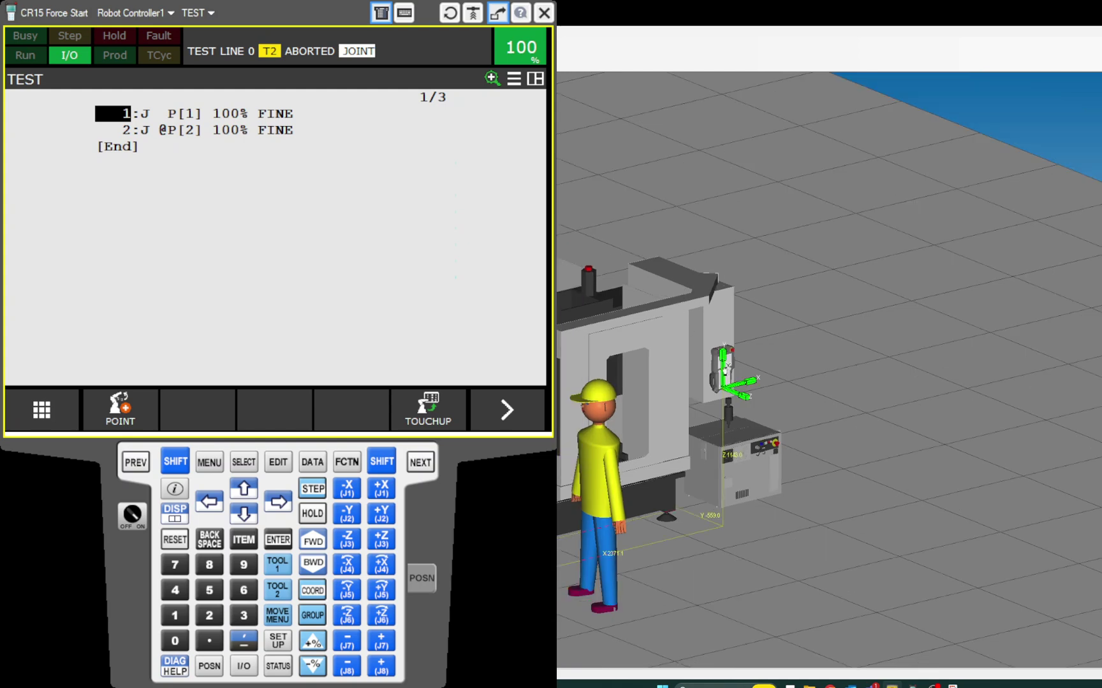
{"action": "left_click_drag", "start_coordinate": [729, 371], "coordinate": [596, 421]}
{"action": "left_click_drag", "start_coordinate": [572, 360], "coordinate": [806, 321]}
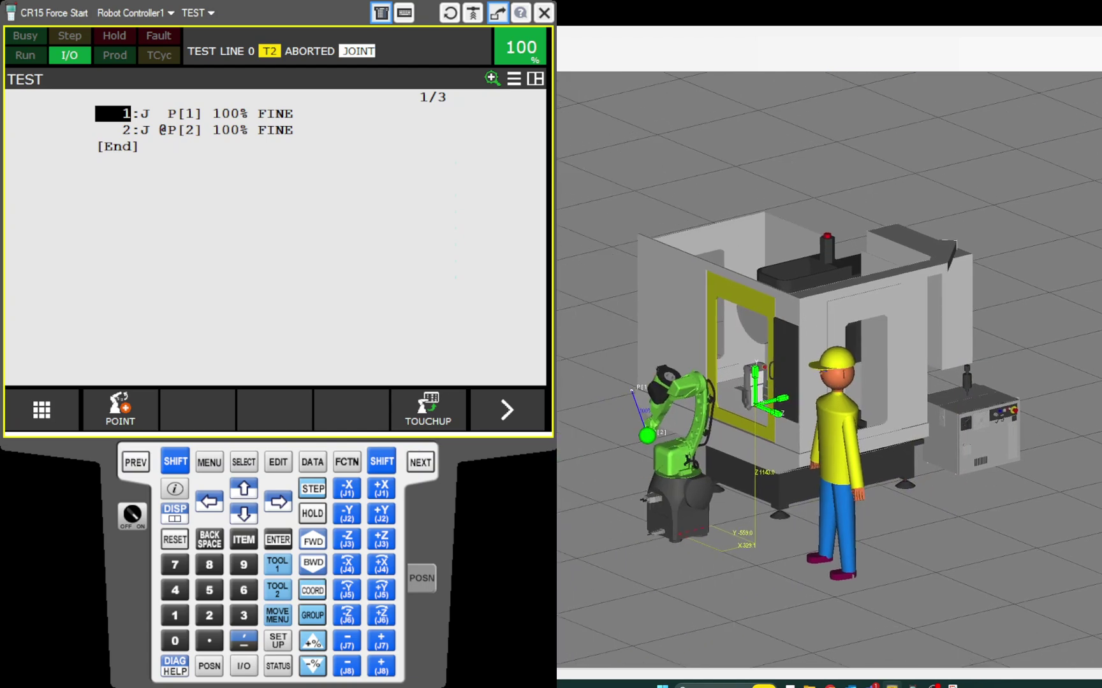
{"action": "scroll", "coordinate": [702, 383], "scroll_direction": "up", "scroll_amount": 5}
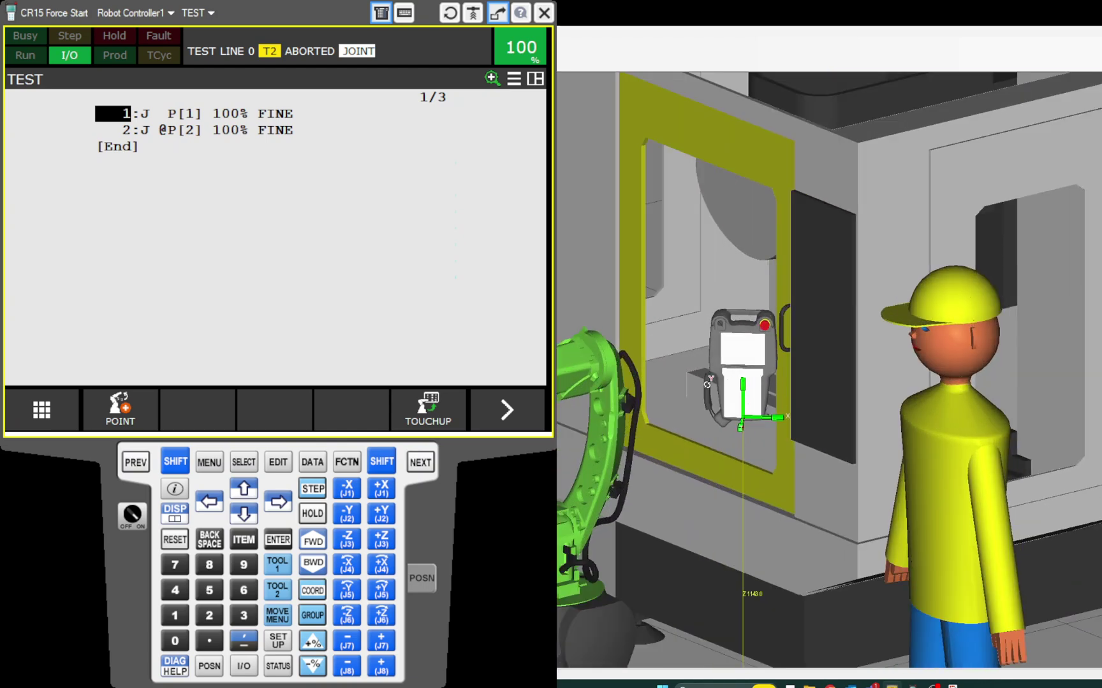
Step: Rotate the pendant and lower it beside the door between the robot and the worker
{"action": "left_click_drag", "start_coordinate": [701, 383], "coordinate": [682, 377]}
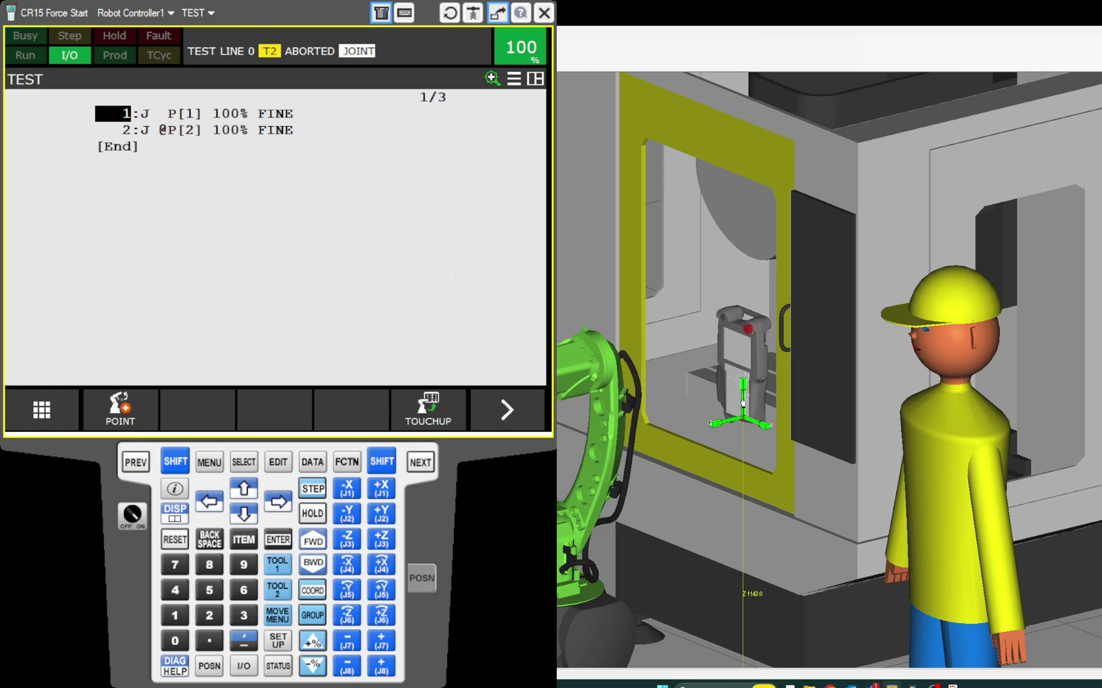
{"action": "left_click_drag", "start_coordinate": [744, 402], "coordinate": [815, 546]}
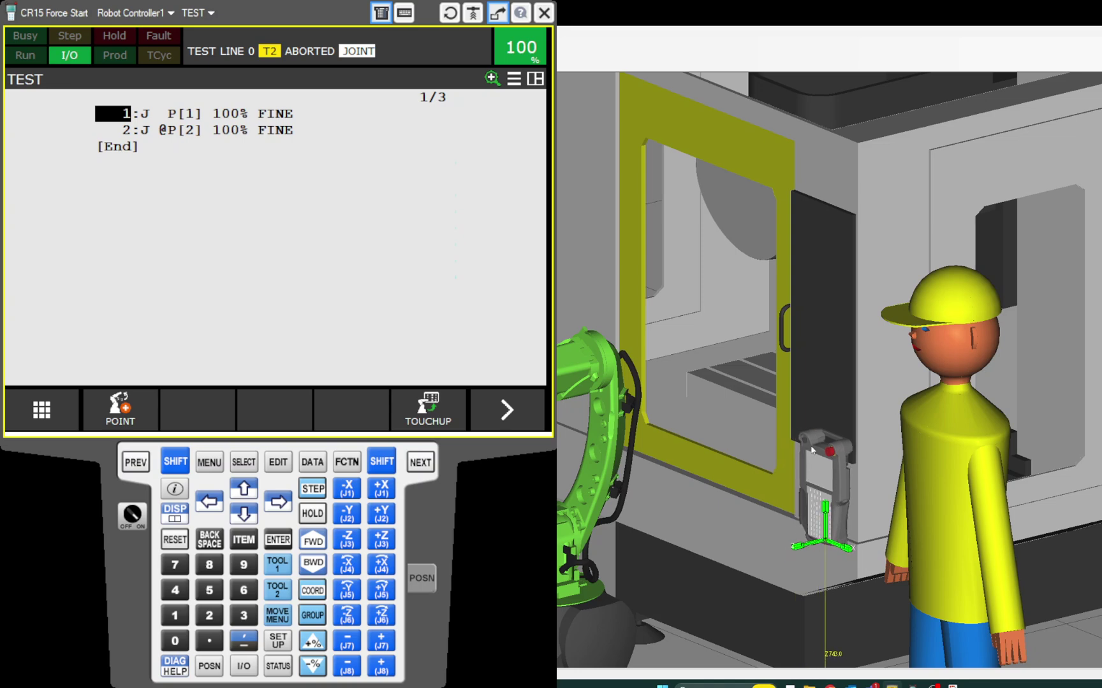
{"action": "scroll", "coordinate": [816, 541], "scroll_direction": "down", "scroll_amount": 5}
{"action": "scroll", "coordinate": [822, 468], "scroll_direction": "up", "scroll_amount": 2}
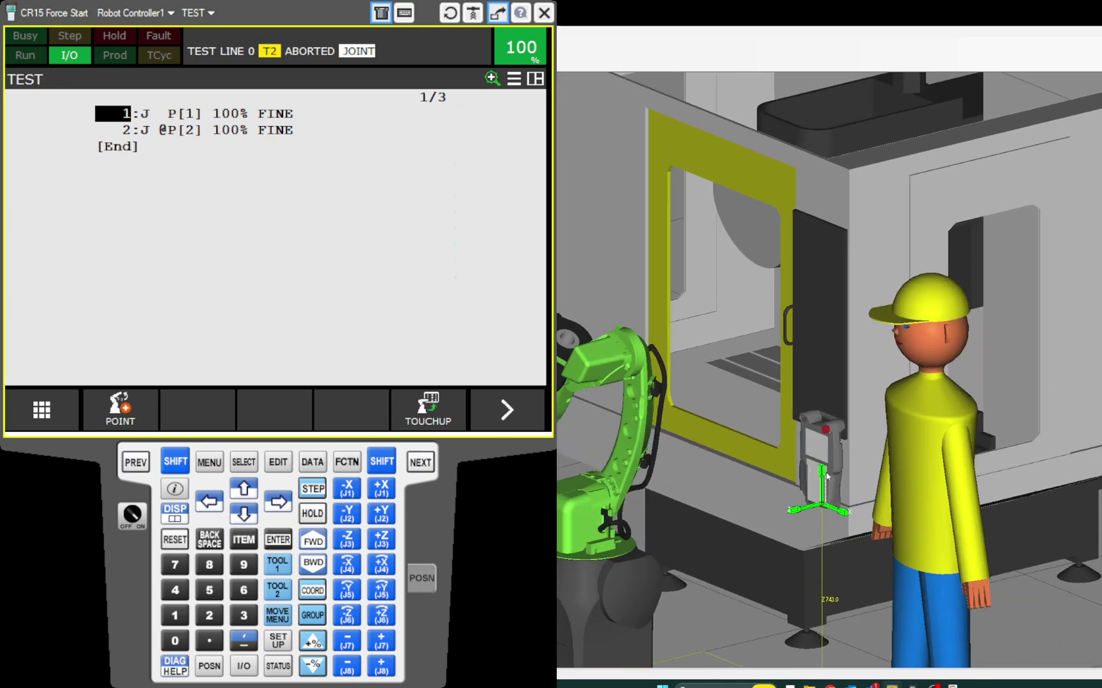
{"action": "scroll", "coordinate": [821, 482], "scroll_direction": "up", "scroll_amount": 5}
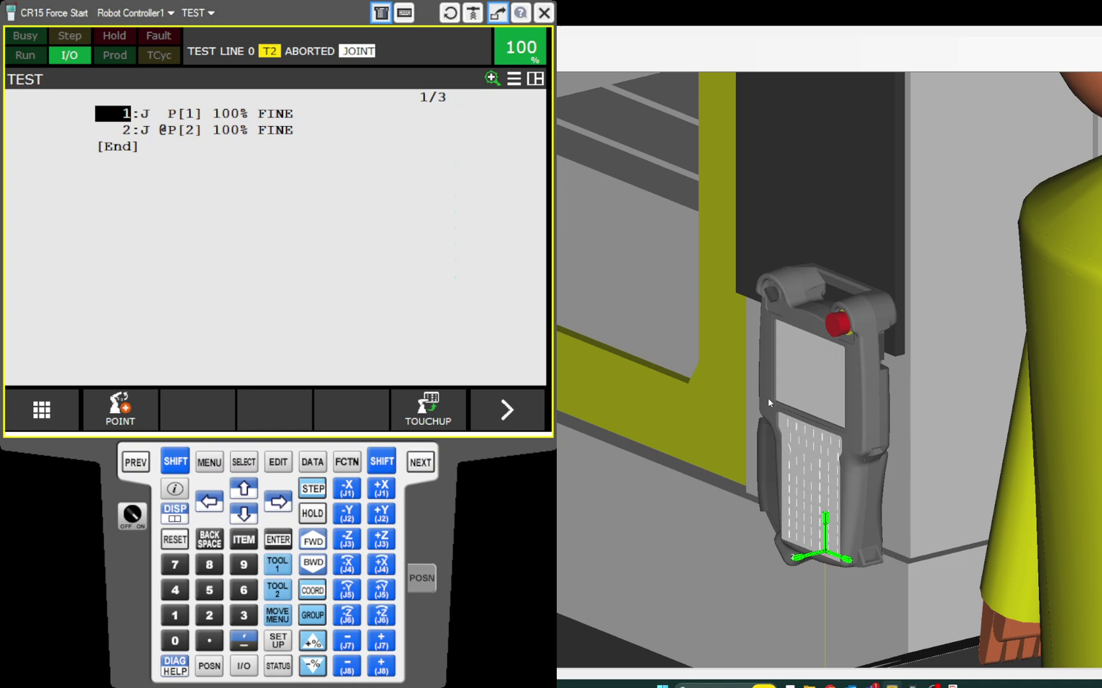
{"action": "scroll", "coordinate": [716, 433], "scroll_direction": "down", "scroll_amount": 5}
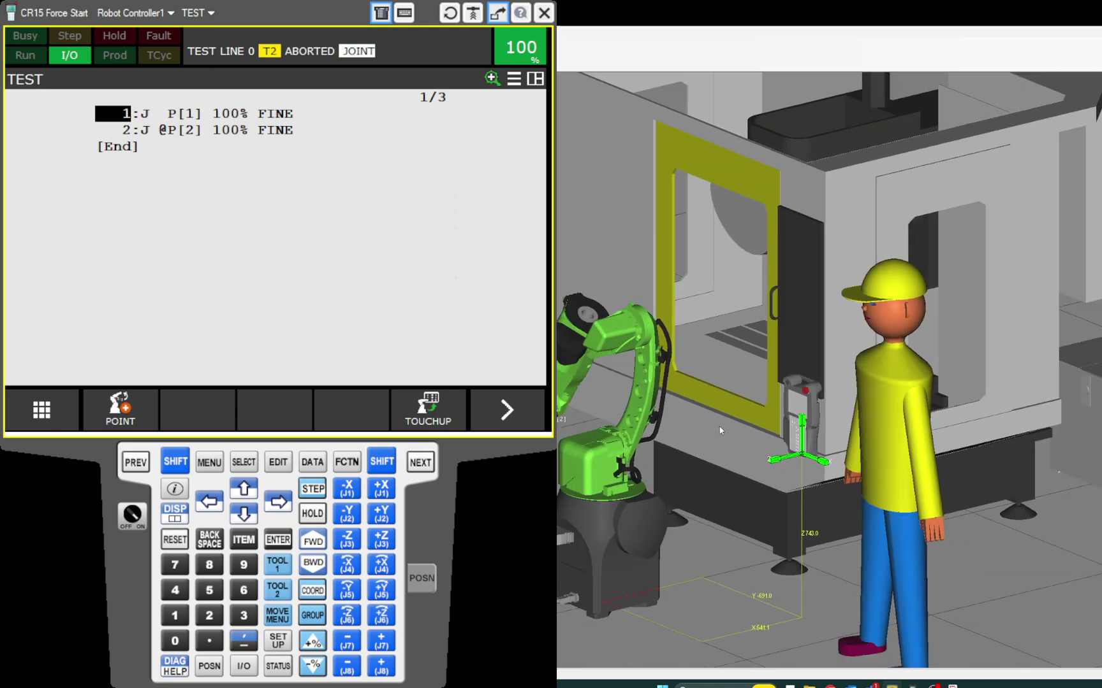
{"action": "left_click_drag", "start_coordinate": [716, 432], "coordinate": [768, 421]}
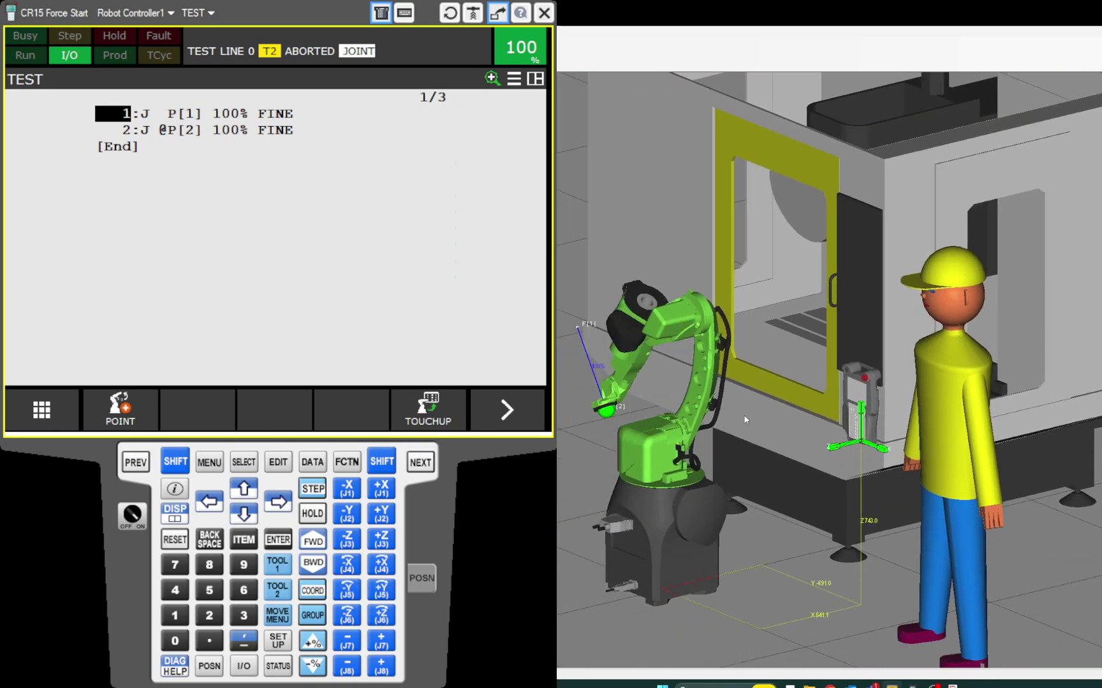
Step: Open the System/Config screen from the pendant's main menu, second page
{"action": "left_click", "coordinate": [209, 464]}
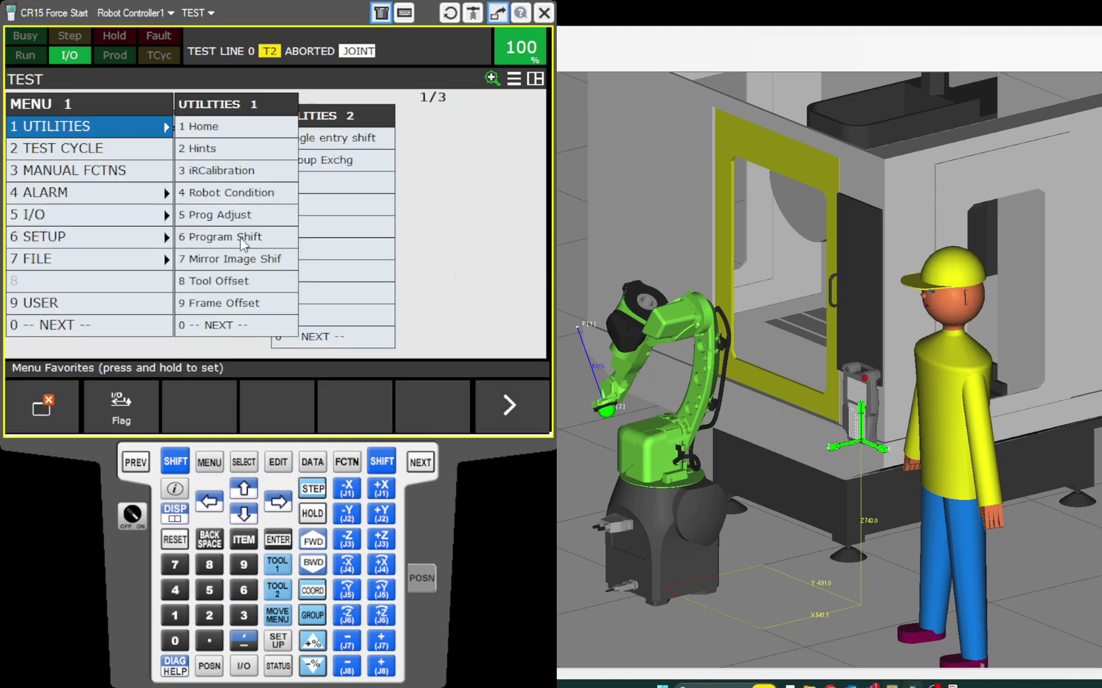
{"action": "left_click", "coordinate": [93, 326]}
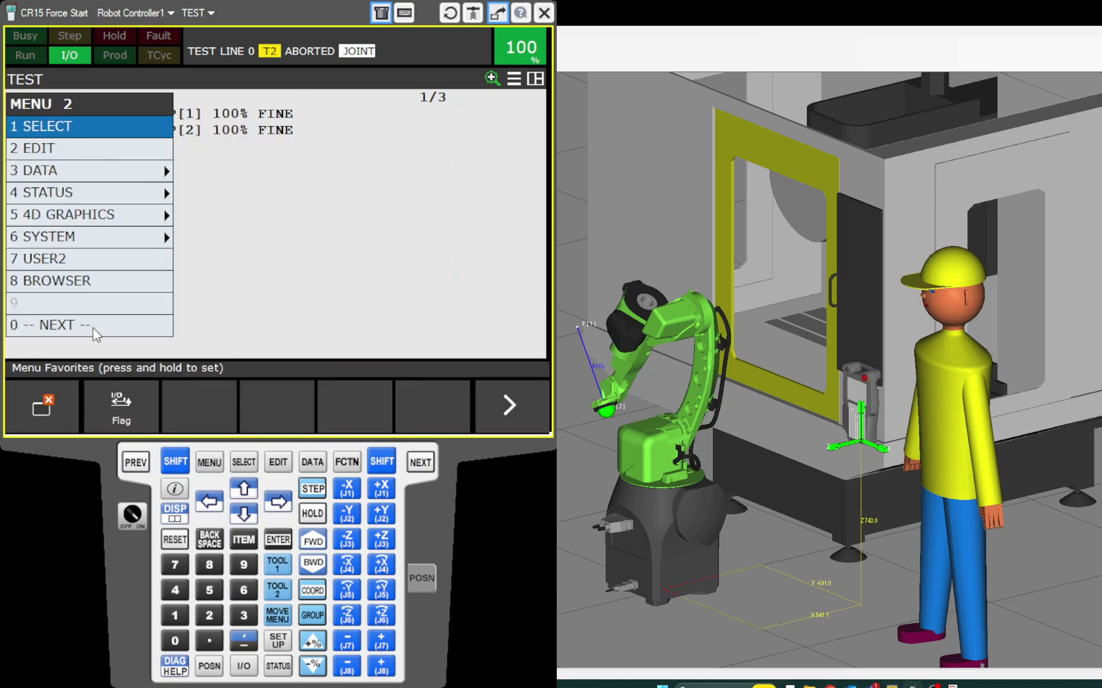
{"action": "left_click", "coordinate": [83, 241]}
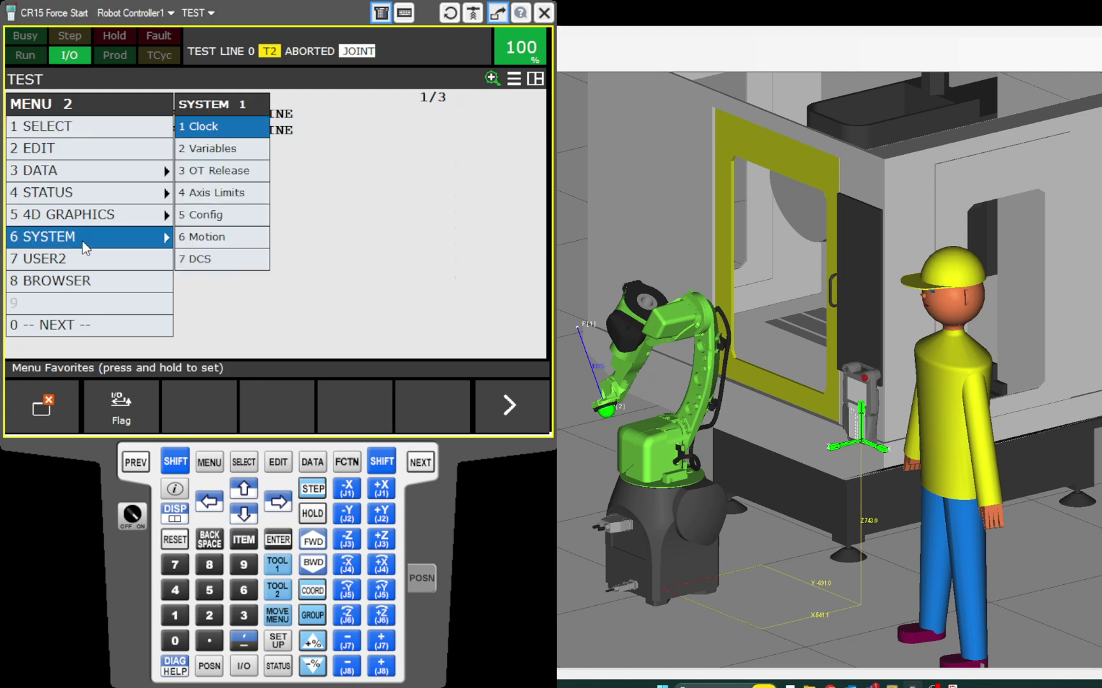
{"action": "left_click", "coordinate": [210, 217]}
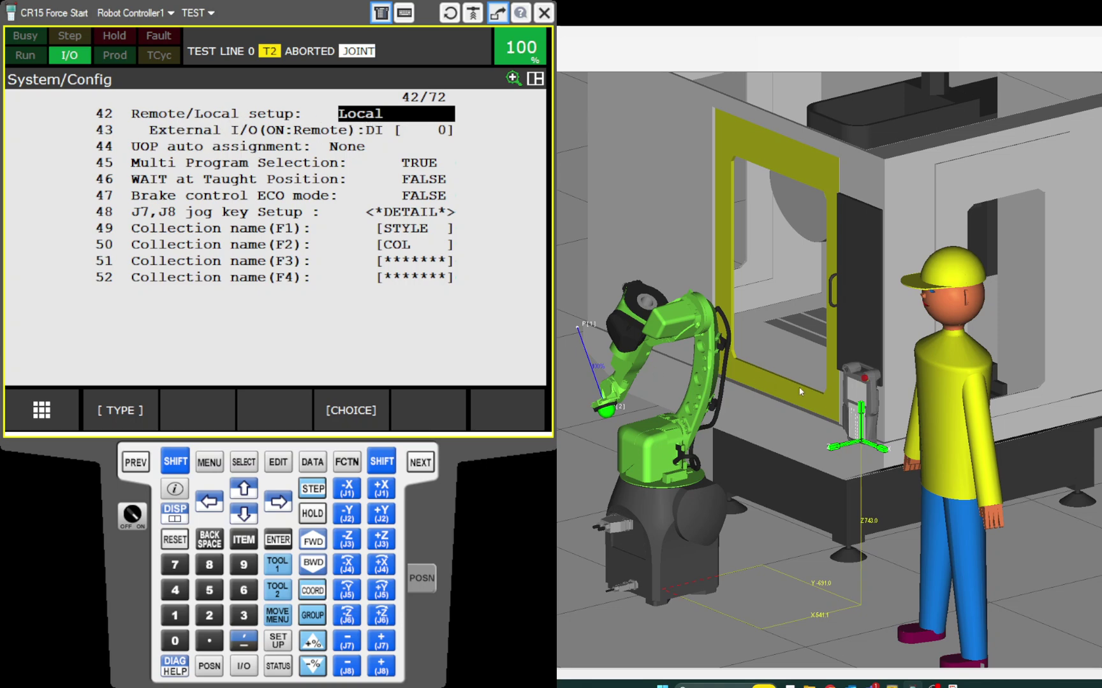
Step: Change Remote/Local setup on line 42 from Local to Remote
{"action": "scroll", "coordinate": [641, 370], "scroll_direction": "down", "scroll_amount": 5}
{"action": "left_click_drag", "start_coordinate": [641, 369], "coordinate": [1046, 386]}
{"action": "scroll", "coordinate": [970, 358], "scroll_direction": "up", "scroll_amount": 6}
{"action": "scroll", "coordinate": [941, 329], "scroll_direction": "down", "scroll_amount": 6}
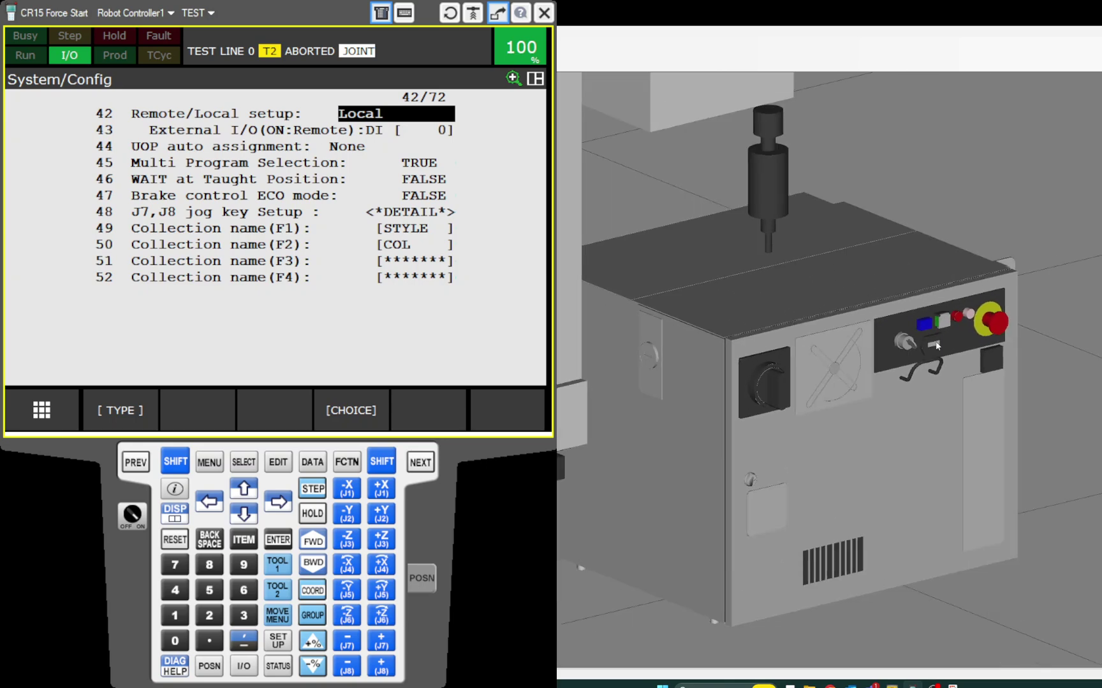
{"action": "left_click_drag", "start_coordinate": [710, 359], "coordinate": [832, 358]}
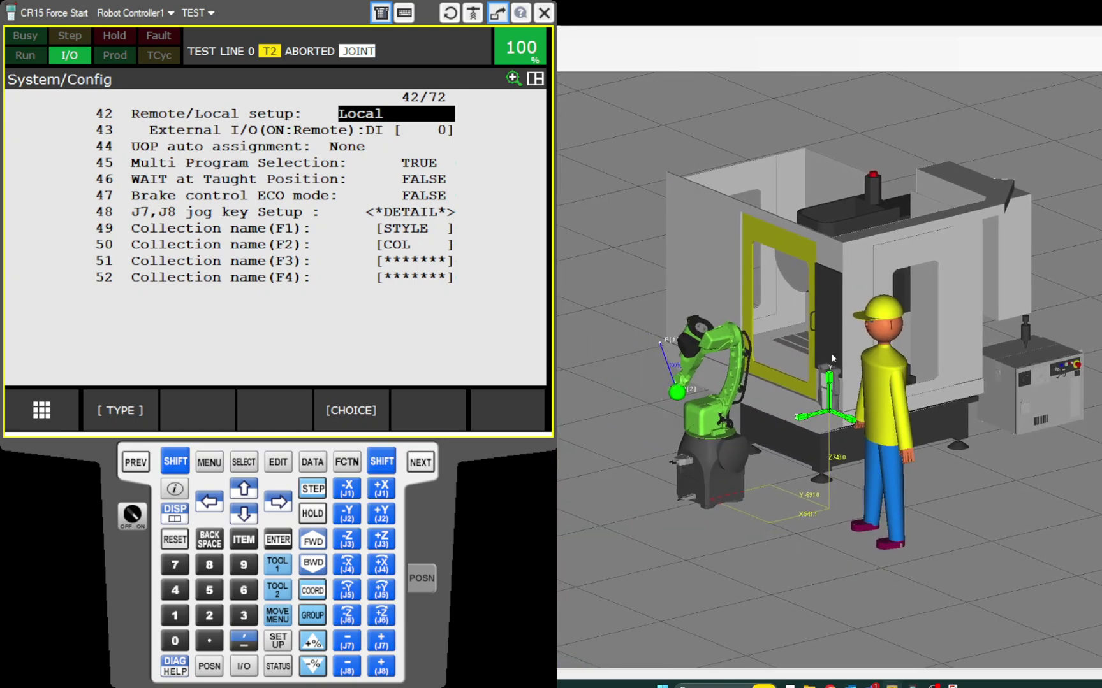
{"action": "left_click", "coordinate": [346, 411]}
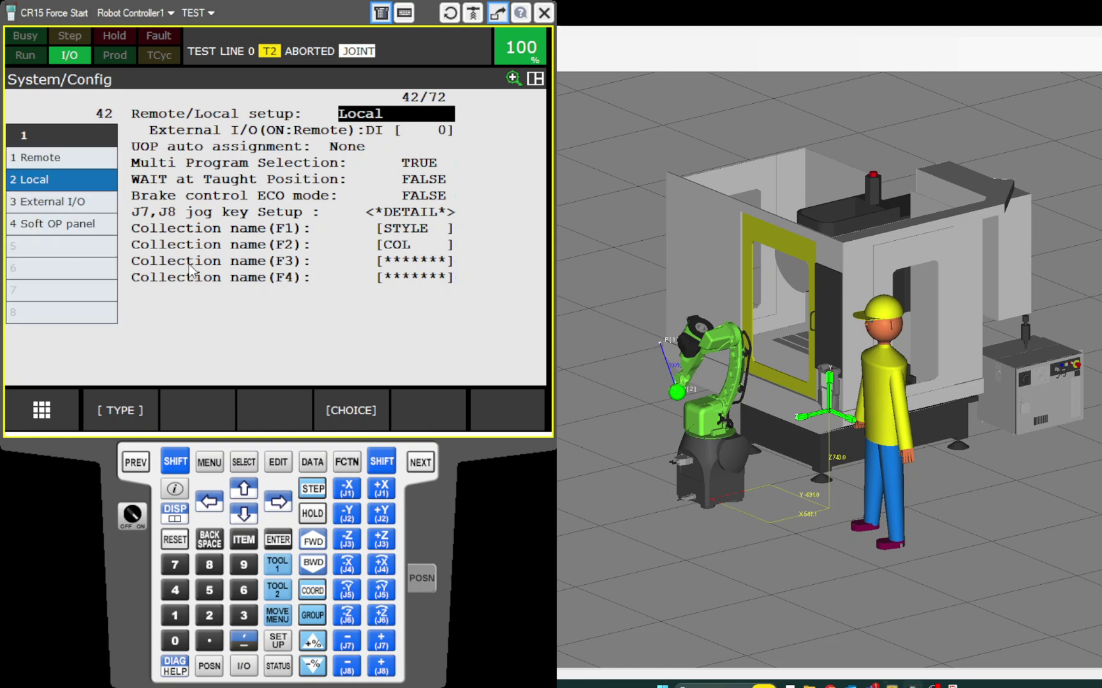
{"action": "left_click", "coordinate": [64, 158]}
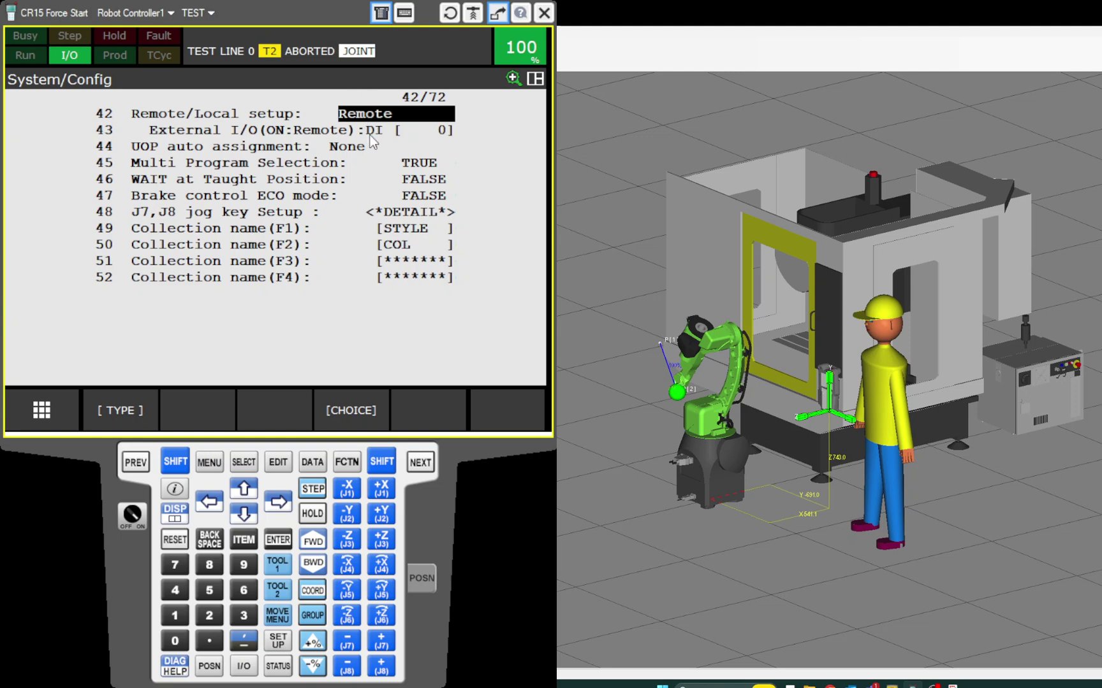
Step: In SETUP > Prog Select, set Program select mode to OTHER
{"action": "left_click", "coordinate": [209, 462]}
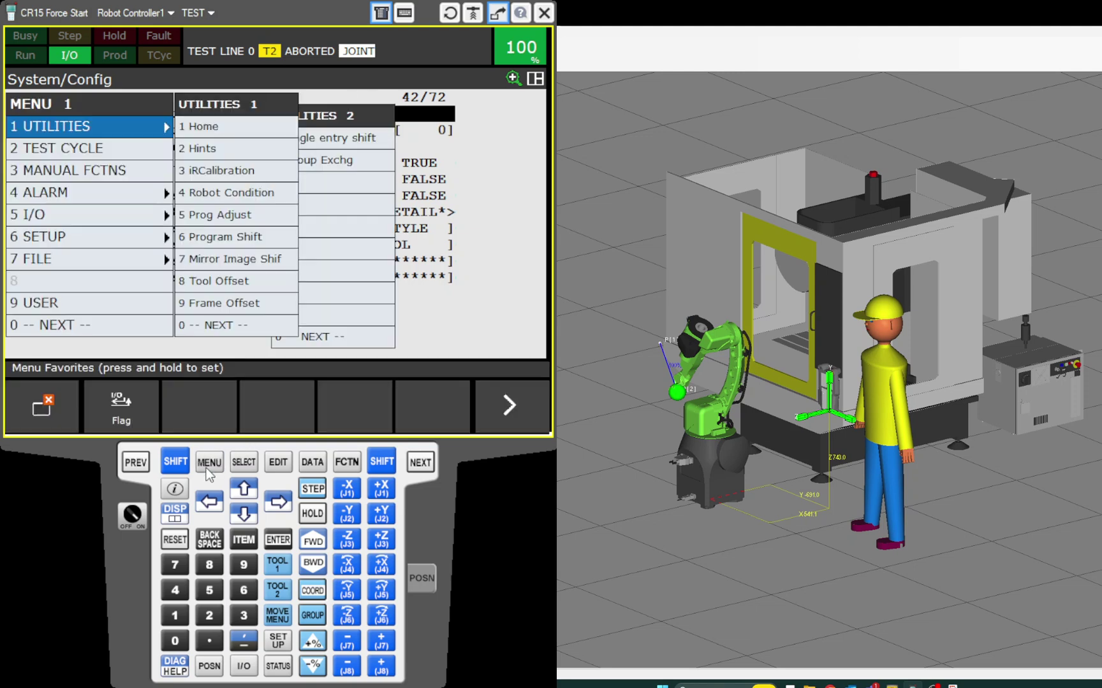
{"action": "left_click", "coordinate": [59, 241]}
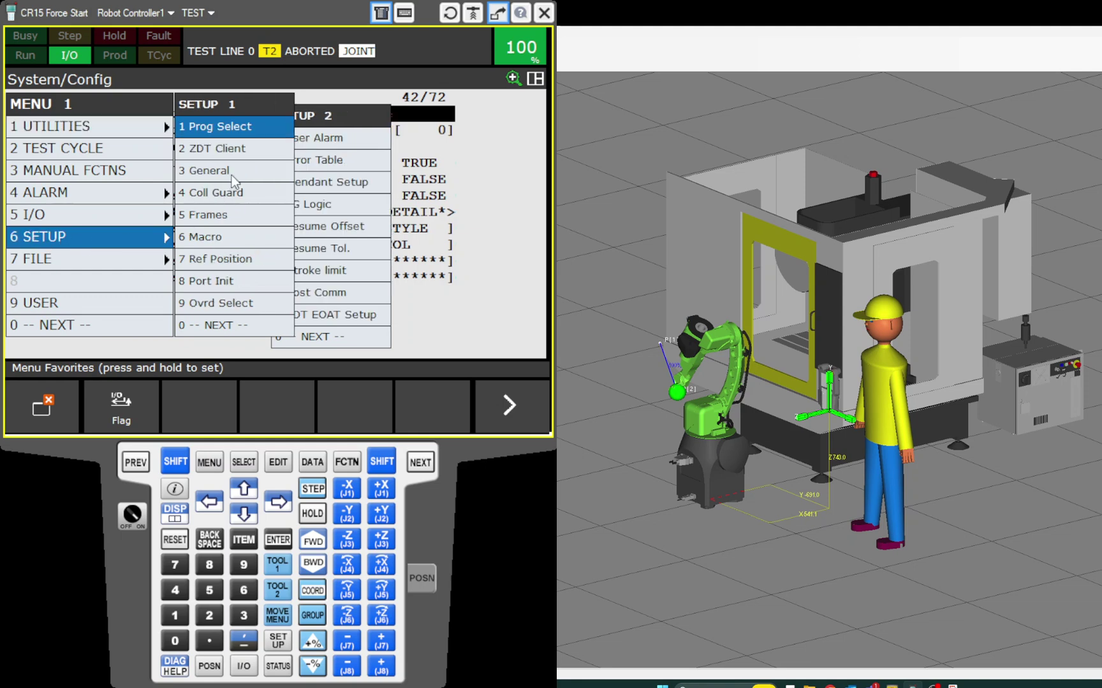
{"action": "left_click", "coordinate": [232, 131]}
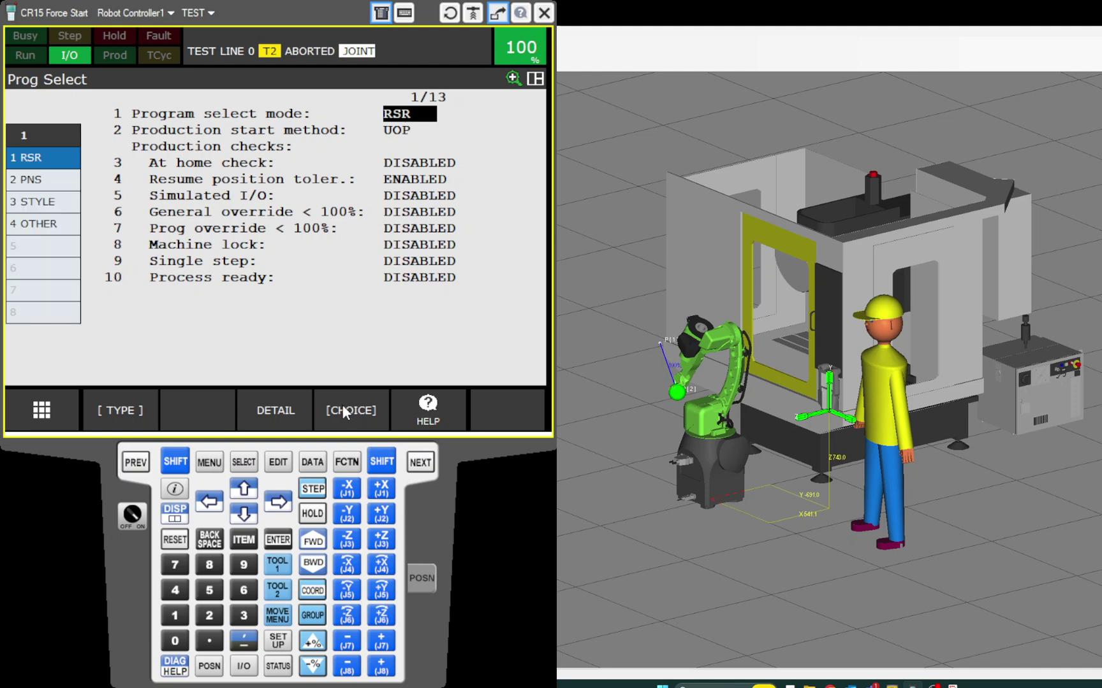
{"action": "left_click", "coordinate": [42, 225]}
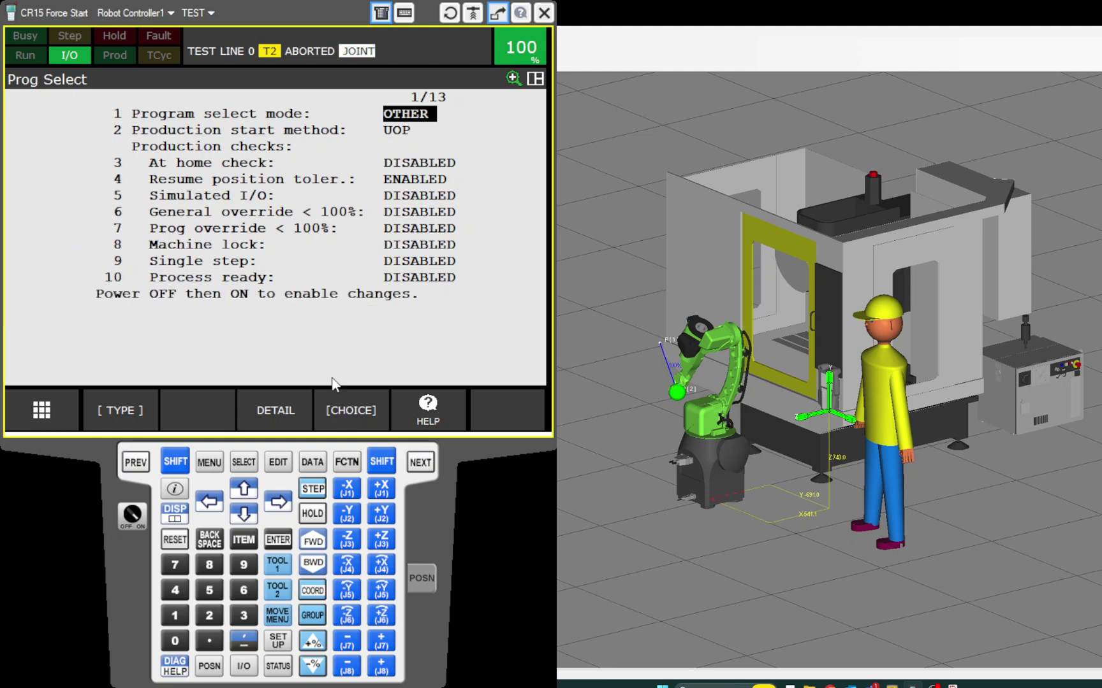
{"action": "left_click", "coordinate": [352, 405]}
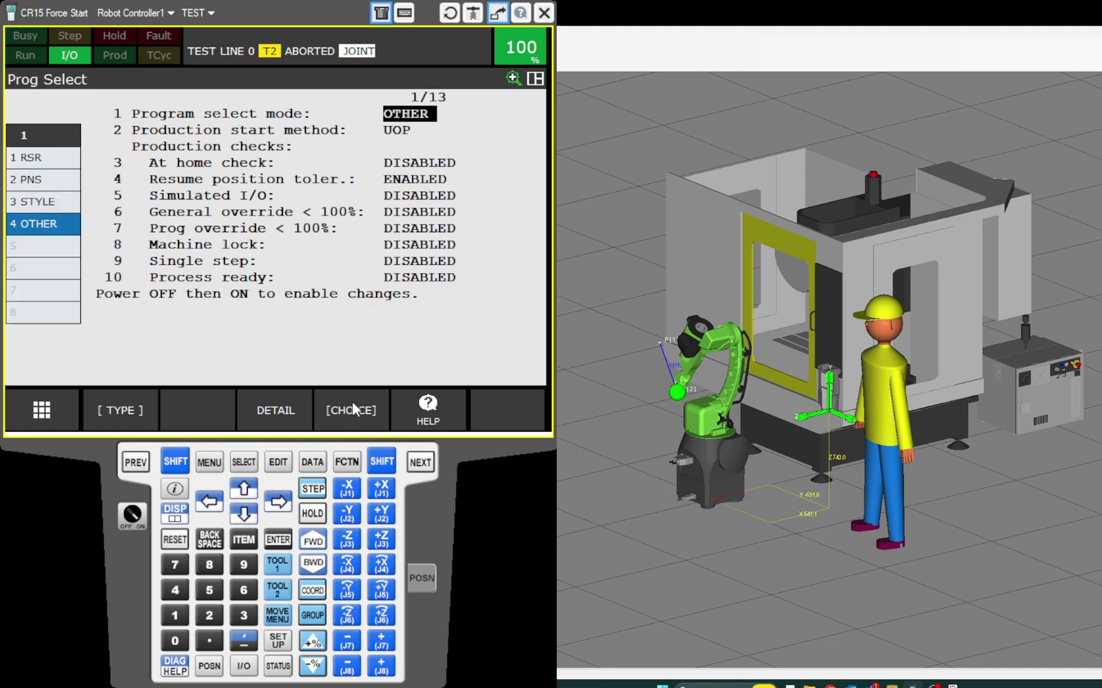
{"action": "left_click", "coordinate": [295, 217]}
Step: Set Production start method to OTHER, keeping Program select mode at OTHER
{"action": "left_click", "coordinate": [411, 134]}
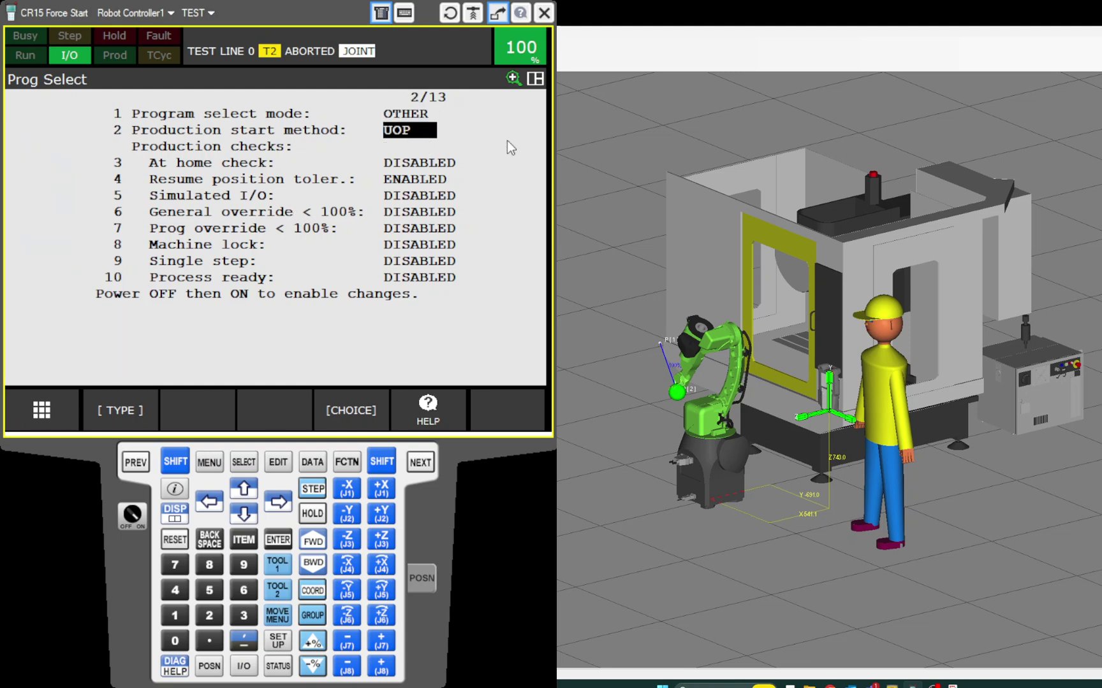
{"action": "left_click", "coordinate": [347, 413]}
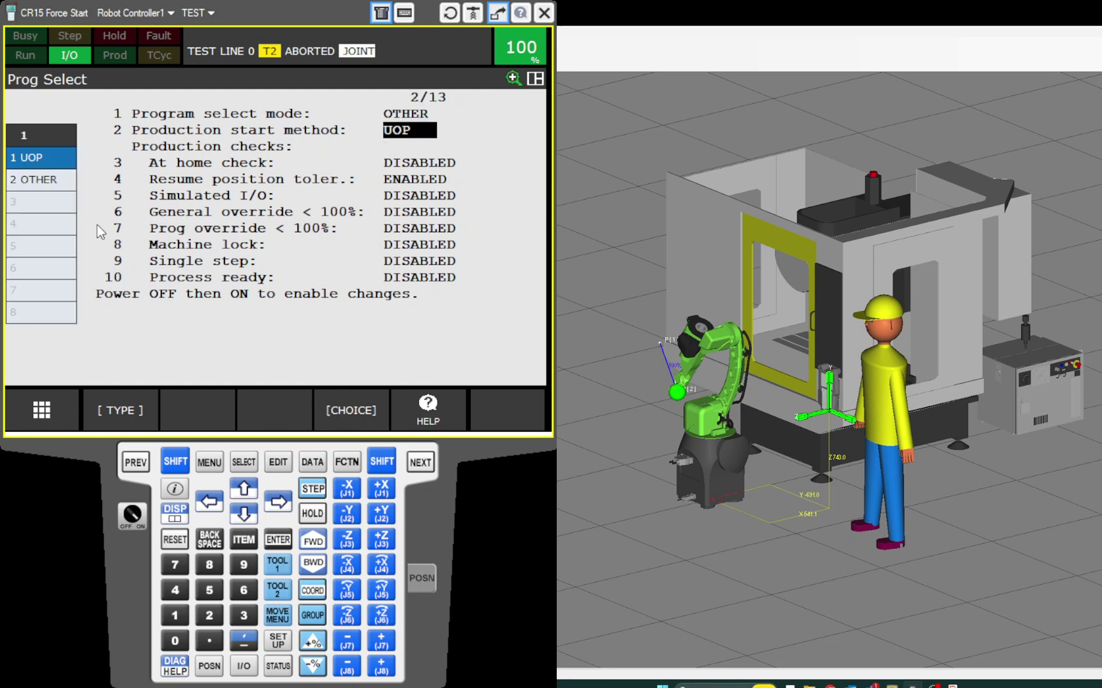
{"action": "left_click", "coordinate": [37, 183]}
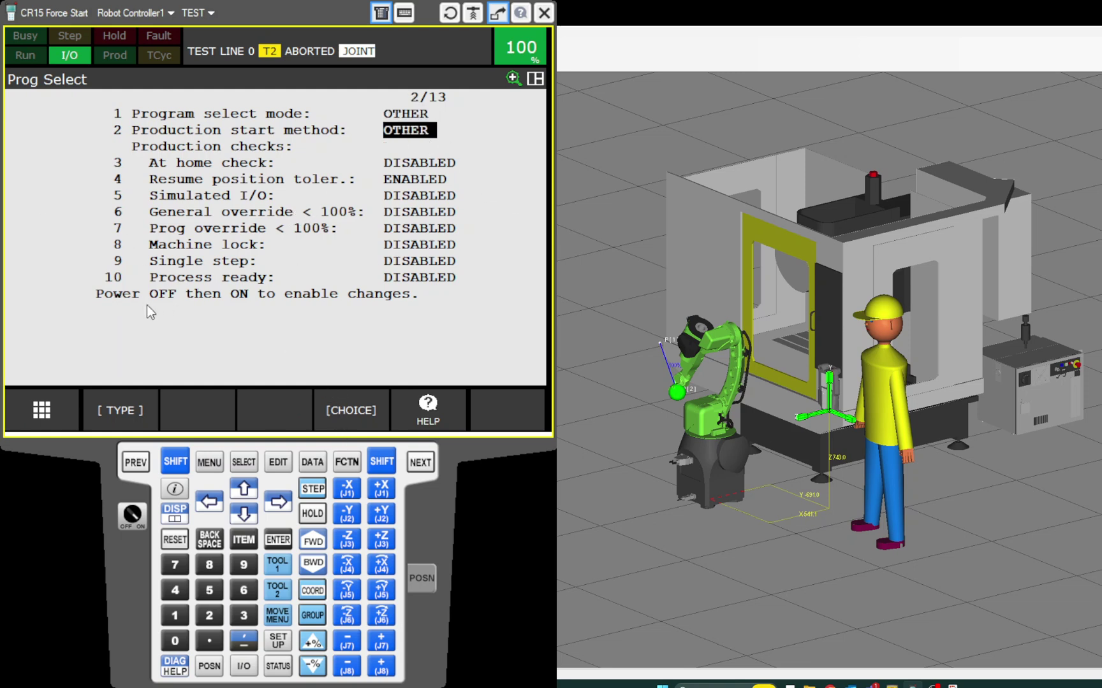
{"action": "left_click", "coordinate": [416, 118]}
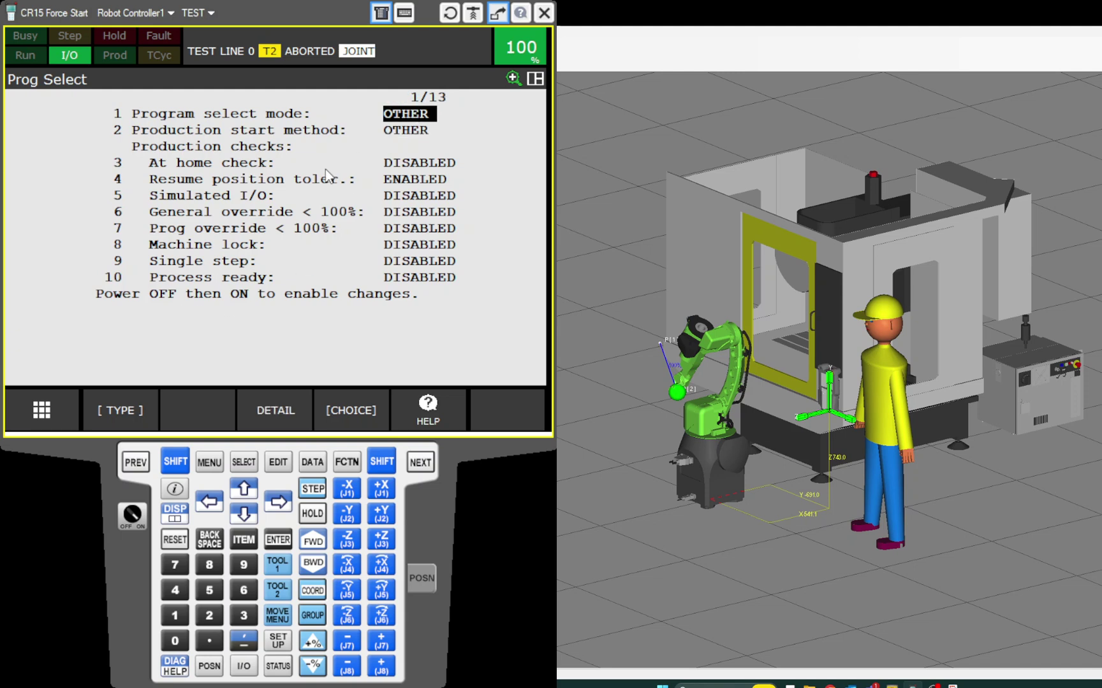
{"action": "left_click", "coordinate": [348, 412]}
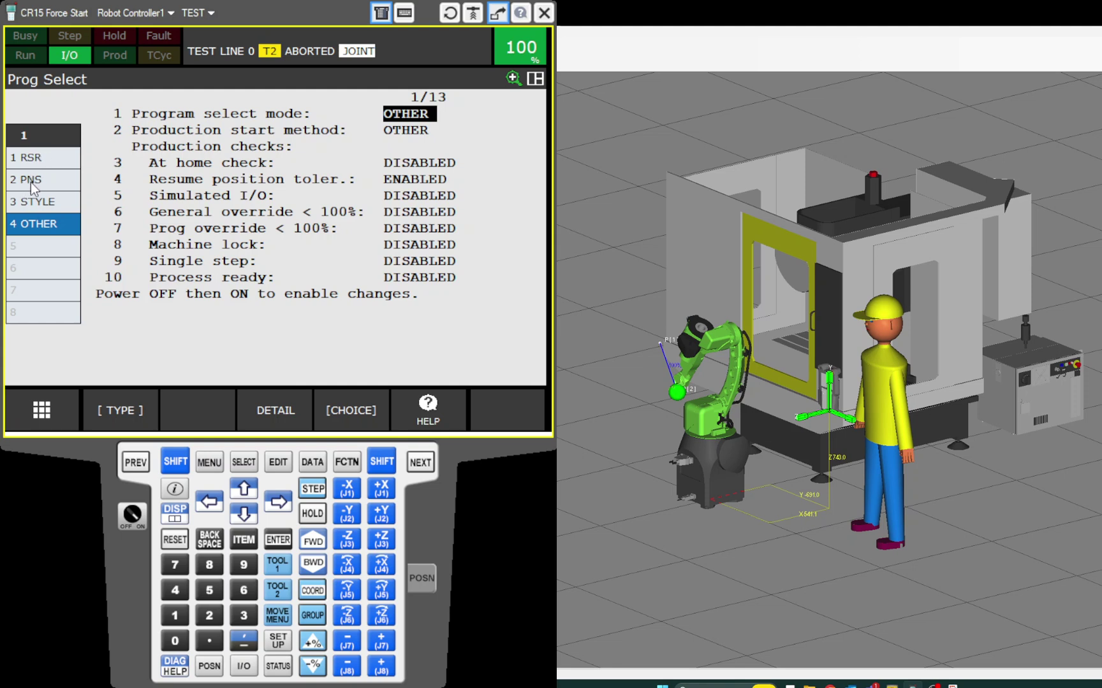
{"action": "left_click", "coordinate": [42, 223]}
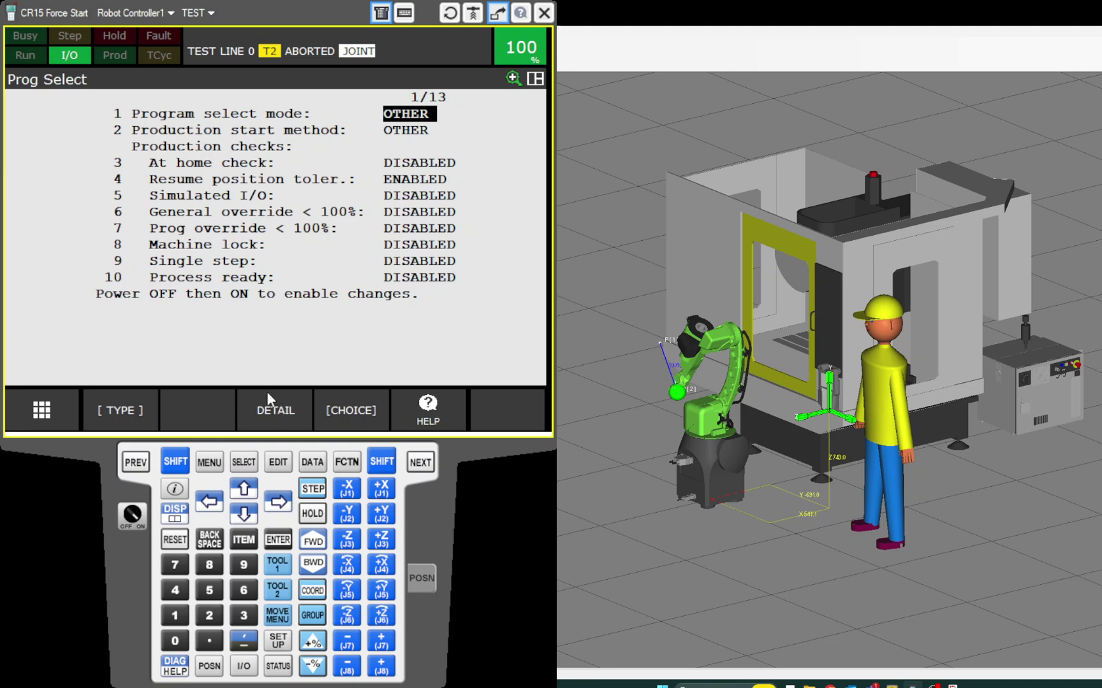
Step: In the OTHER program select details, choose TEST for $shell_wrk.$cust_name
{"action": "left_click", "coordinate": [274, 410]}
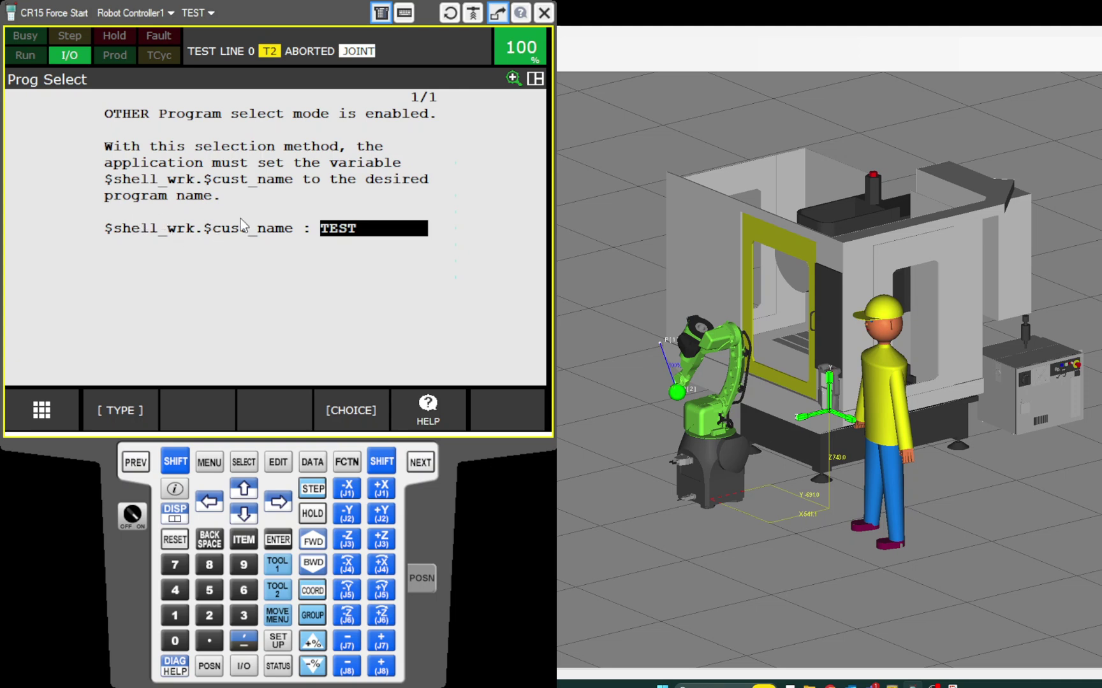
{"action": "left_click", "coordinate": [355, 408]}
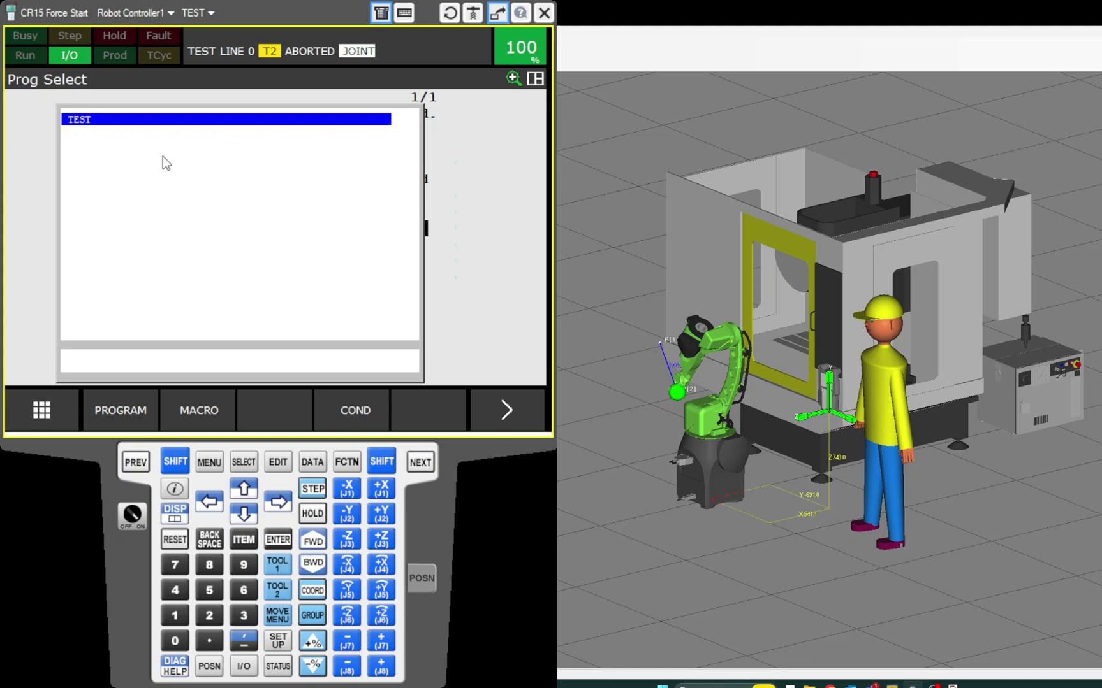
{"action": "left_click", "coordinate": [278, 539]}
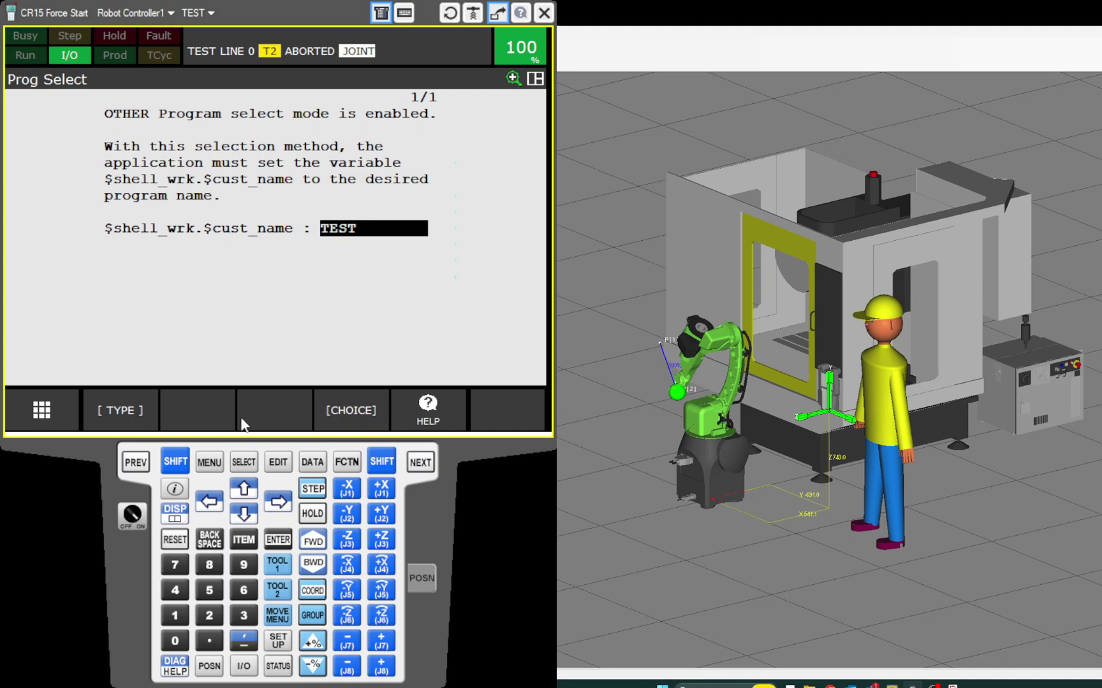
Step: Return to the Prog Select settings list through SETUP
{"action": "left_click", "coordinate": [209, 462]}
{"action": "left_click", "coordinate": [68, 239]}
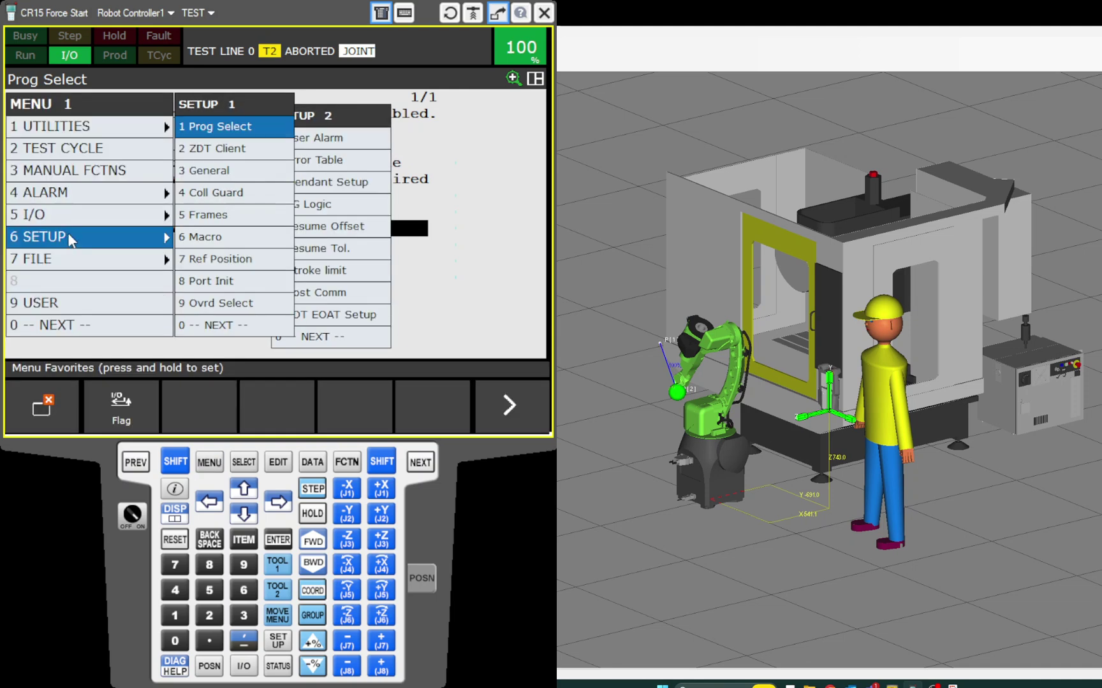
{"action": "left_click", "coordinate": [212, 131]}
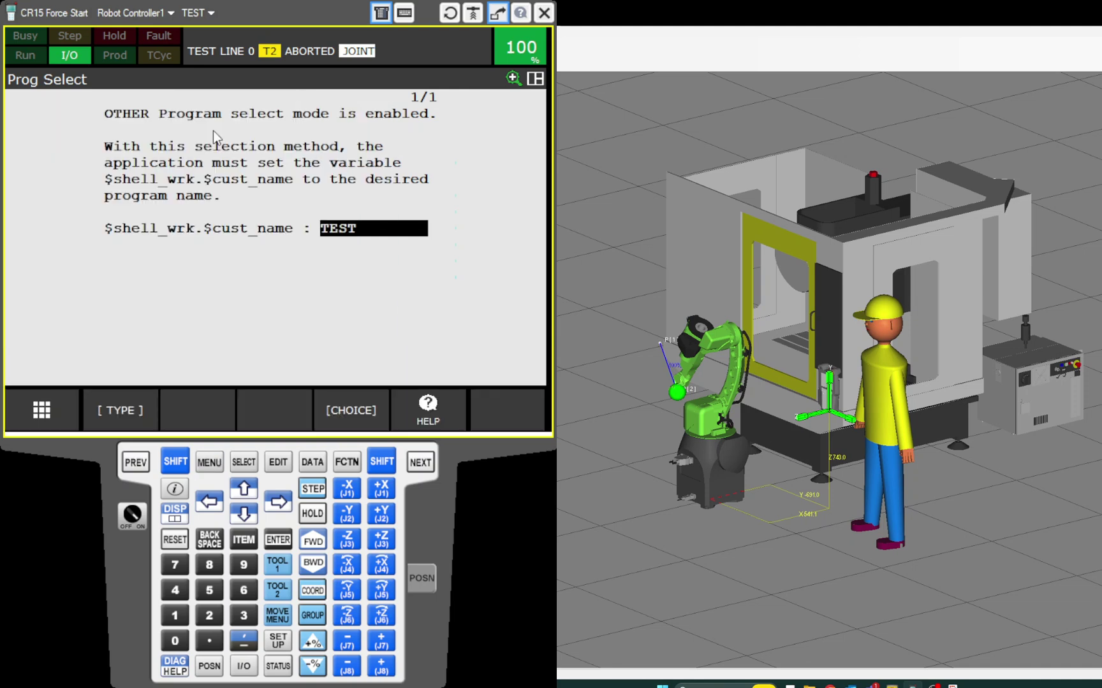
{"action": "left_click", "coordinate": [145, 464]}
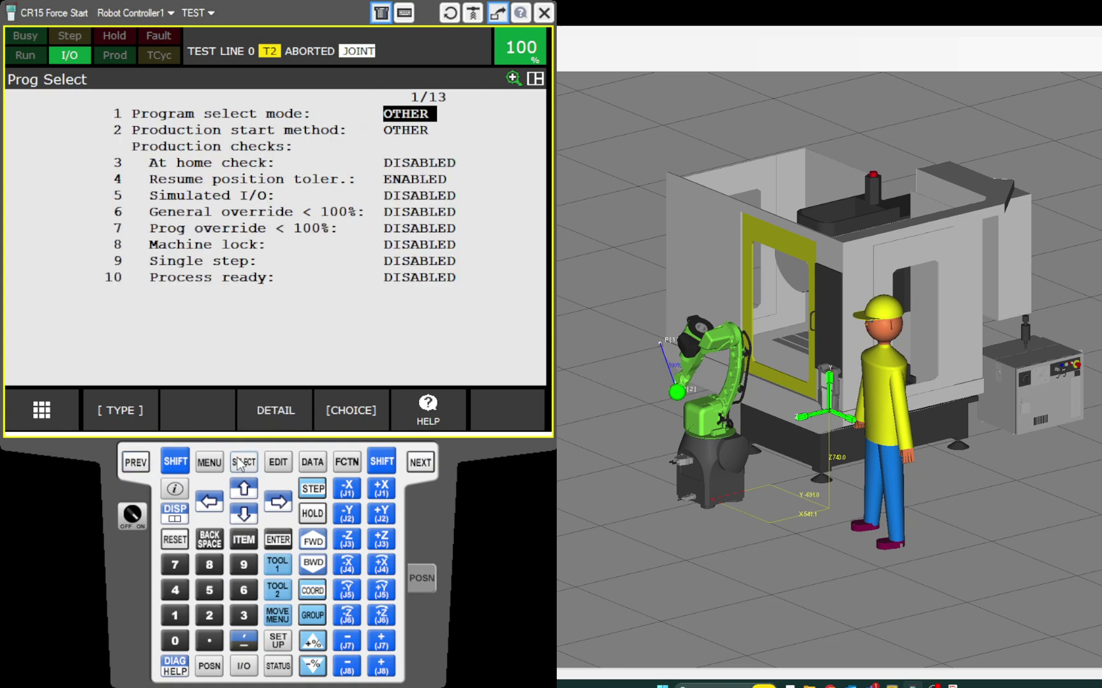
Step: Open SYSTEM Variables, expand $SHELL_WRK, and jump to its last fields to check $CUST_NAME is 'TEST'
{"action": "left_click", "coordinate": [210, 463]}
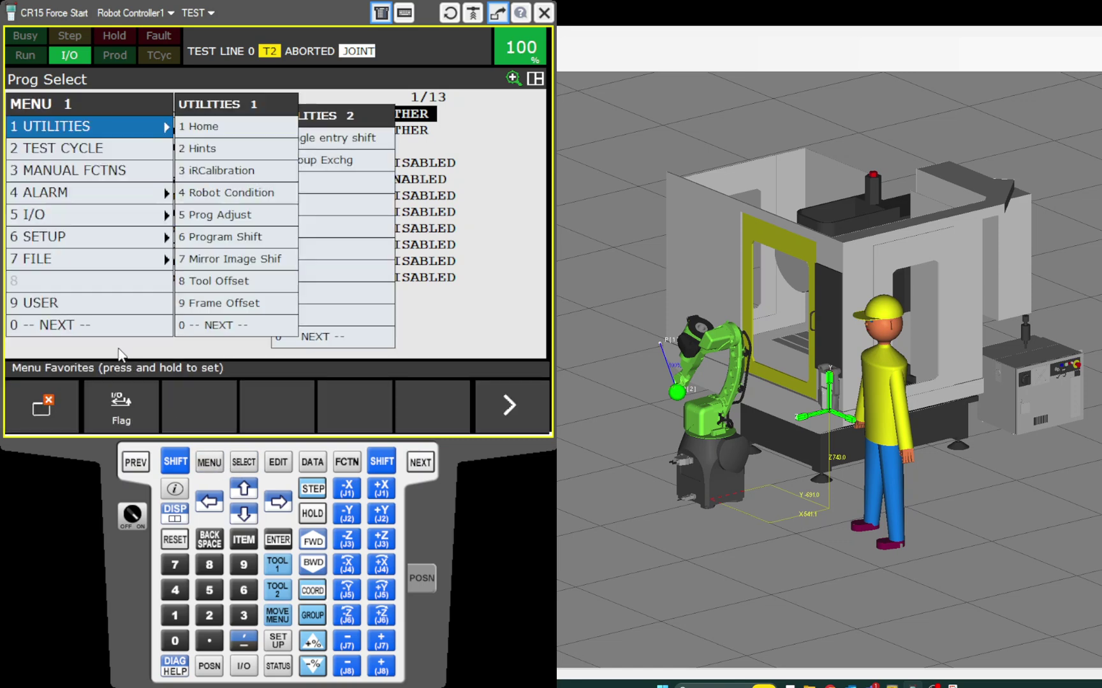
{"action": "left_click", "coordinate": [107, 329]}
{"action": "left_click", "coordinate": [85, 236]}
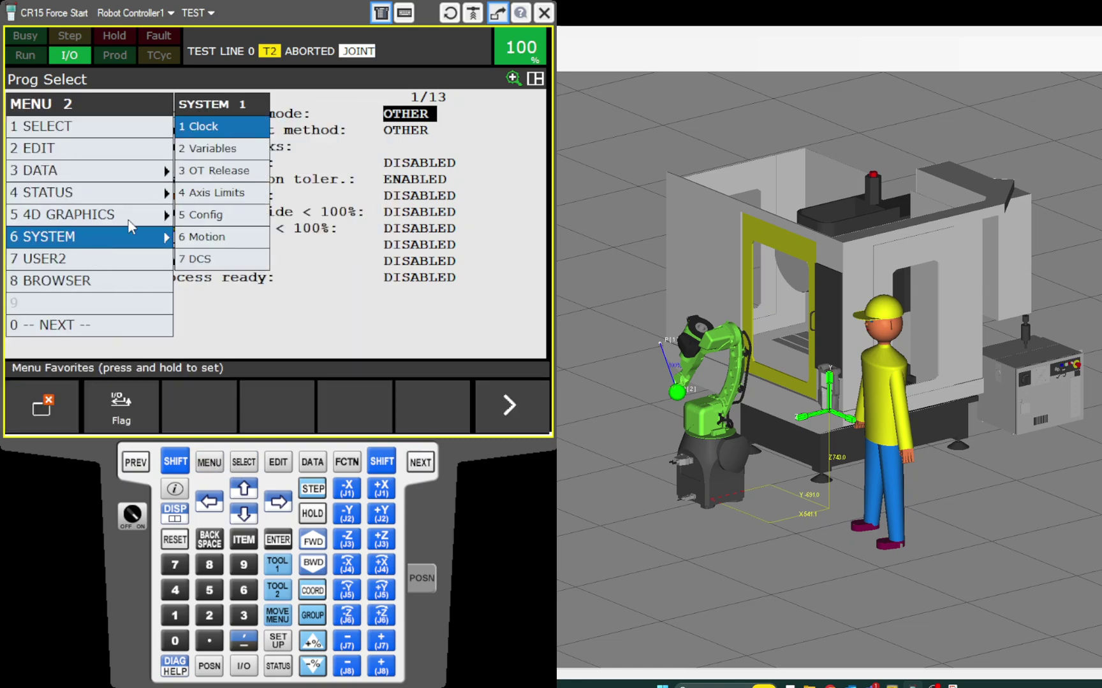
{"action": "left_click", "coordinate": [208, 150]}
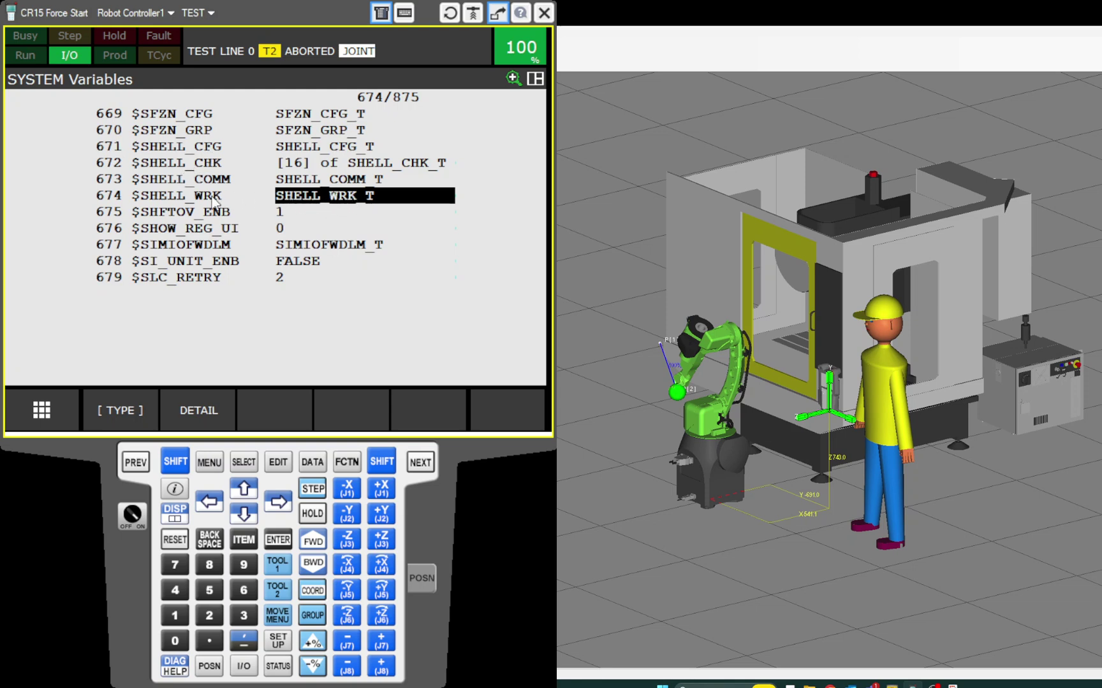
{"action": "left_click", "coordinate": [295, 202]}
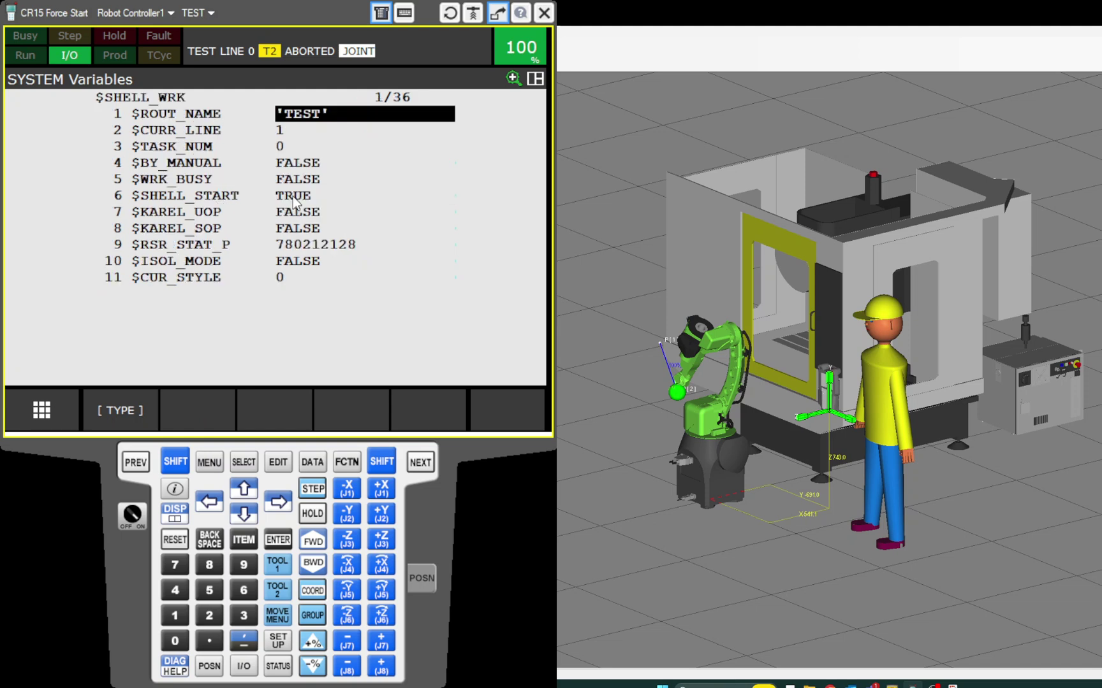
{"action": "key", "text": "shift+Down"}
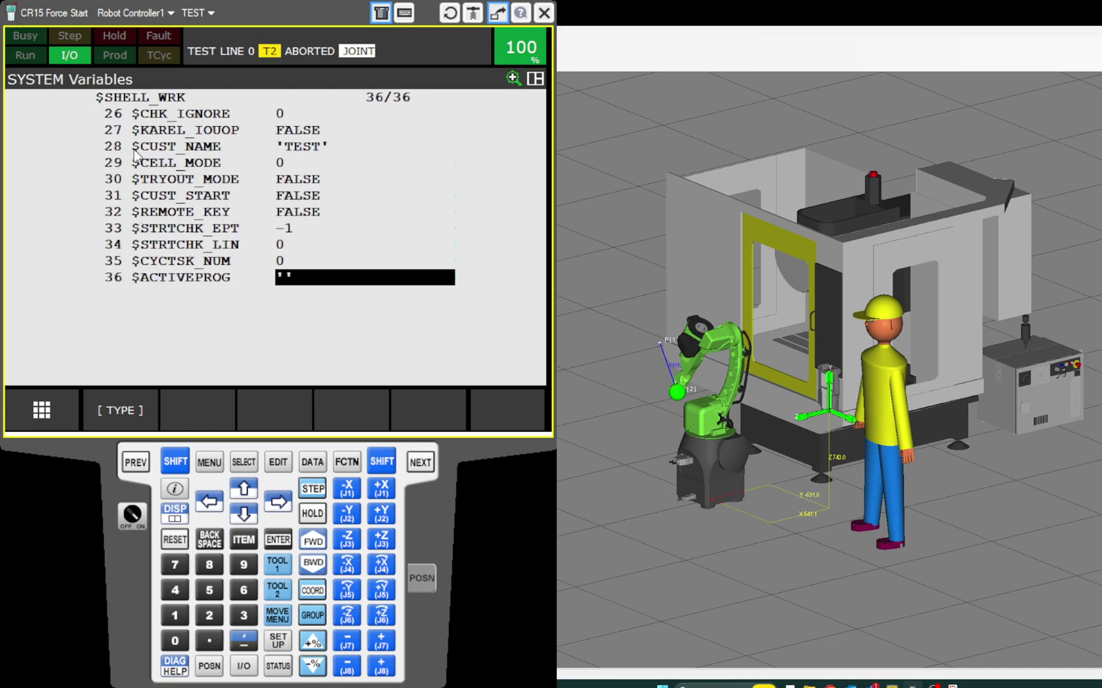
Step: Select $CUST_START in $SHELL_WRK and set it to TRUE
{"action": "left_click", "coordinate": [305, 149]}
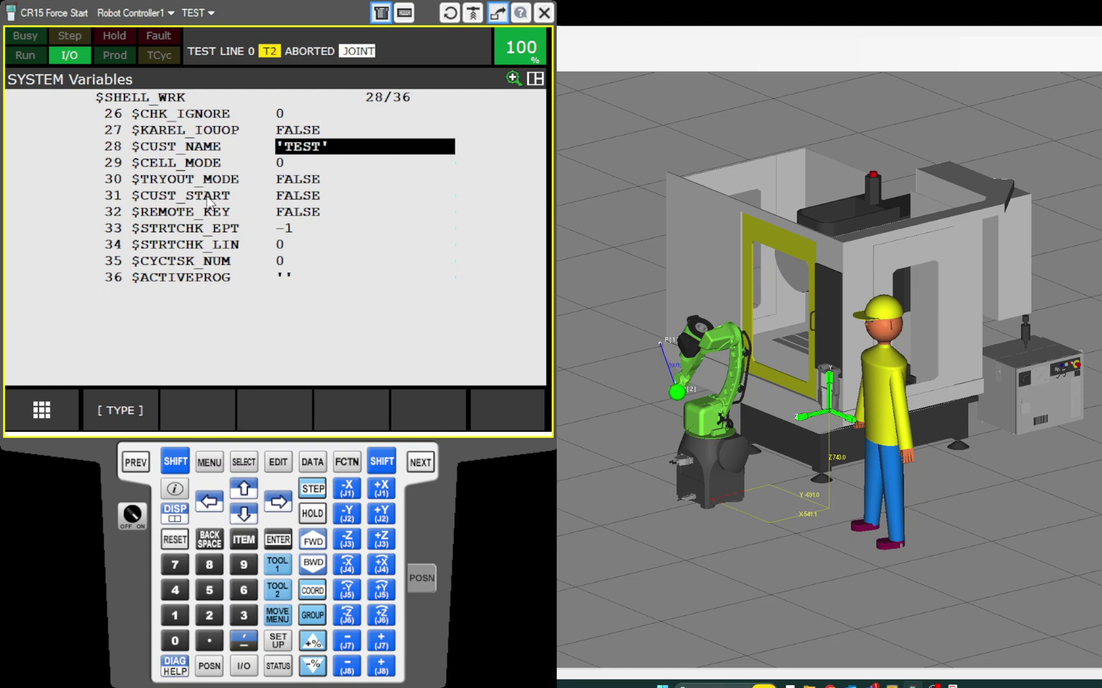
{"action": "left_click", "coordinate": [278, 199]}
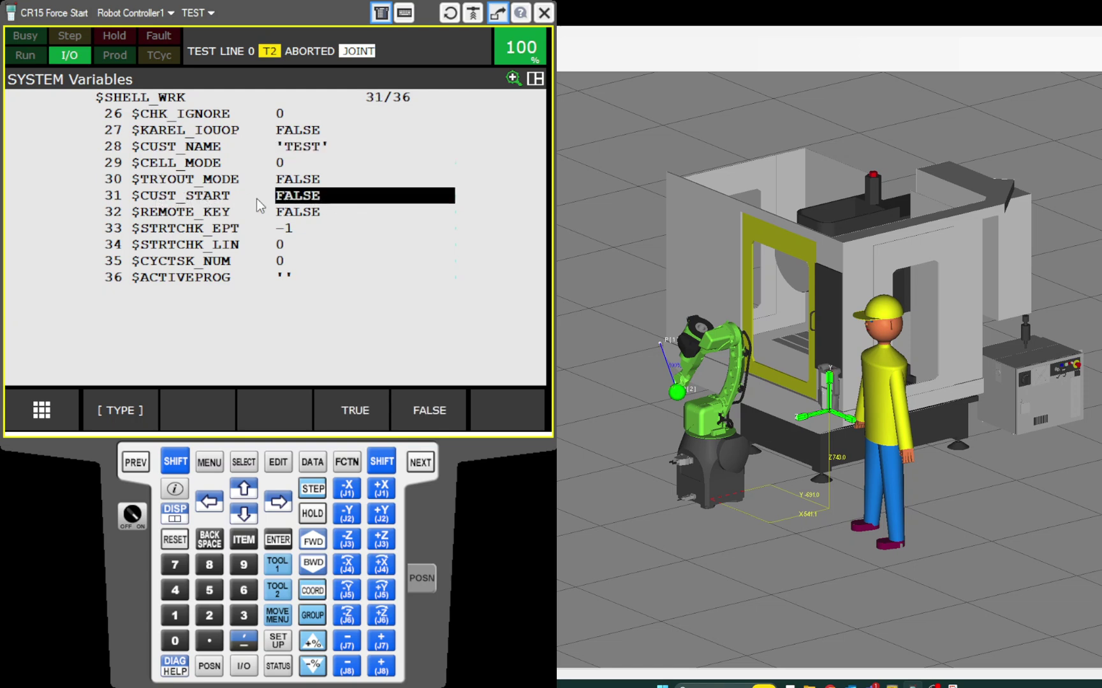
{"action": "left_click", "coordinate": [293, 152]}
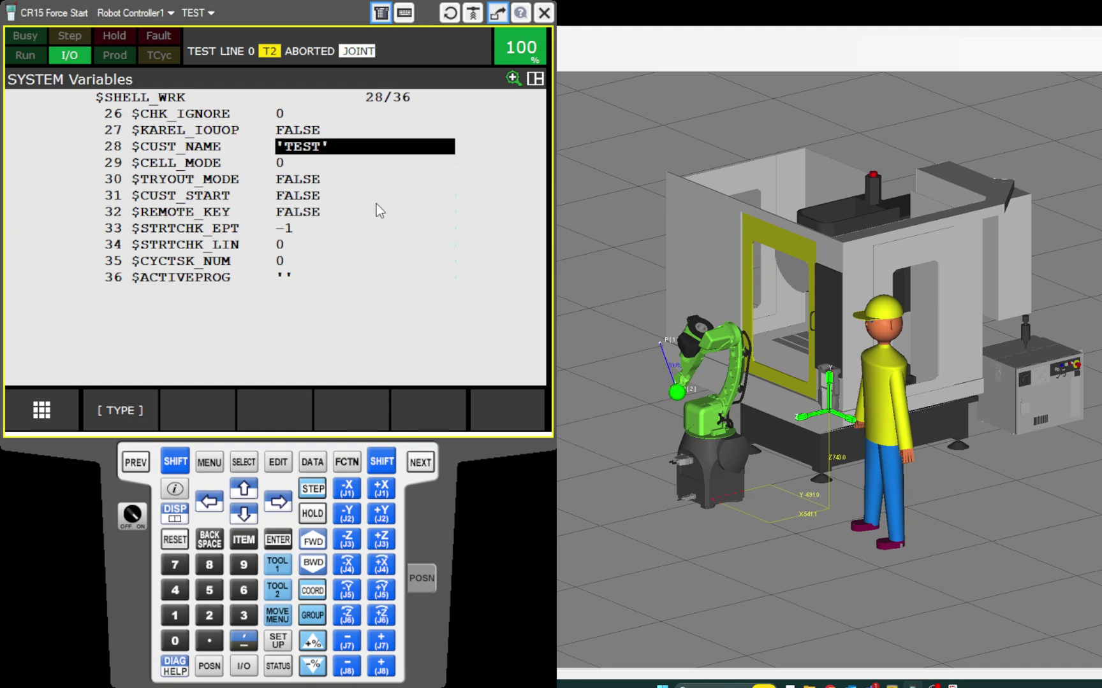
{"action": "left_click", "coordinate": [311, 198]}
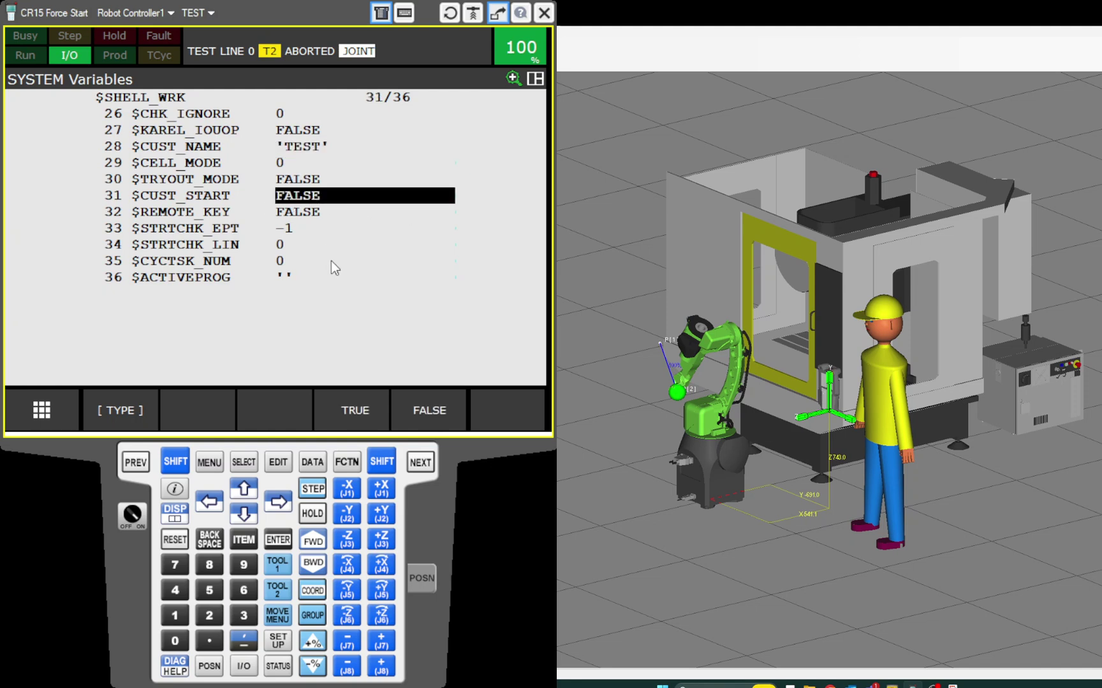
{"action": "left_click", "coordinate": [354, 408]}
Step: Set $CUST_START back to FALSE and zoom the 3D view in on the robot and machine tool
{"action": "left_click", "coordinate": [427, 408]}
{"action": "left_click_drag", "start_coordinate": [735, 383], "coordinate": [706, 354]}
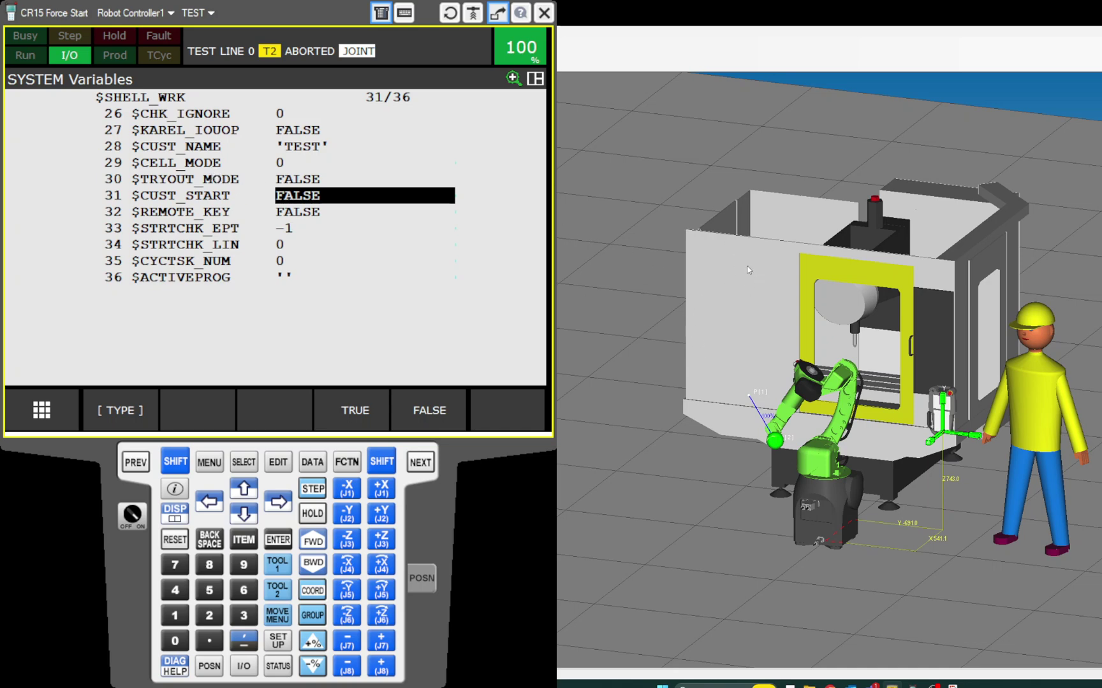
{"action": "scroll", "coordinate": [749, 285], "scroll_direction": "up", "scroll_amount": 3}
{"action": "scroll", "coordinate": [750, 285], "scroll_direction": "down", "scroll_amount": 3}
{"action": "scroll", "coordinate": [835, 336], "scroll_direction": "up", "scroll_amount": 3}
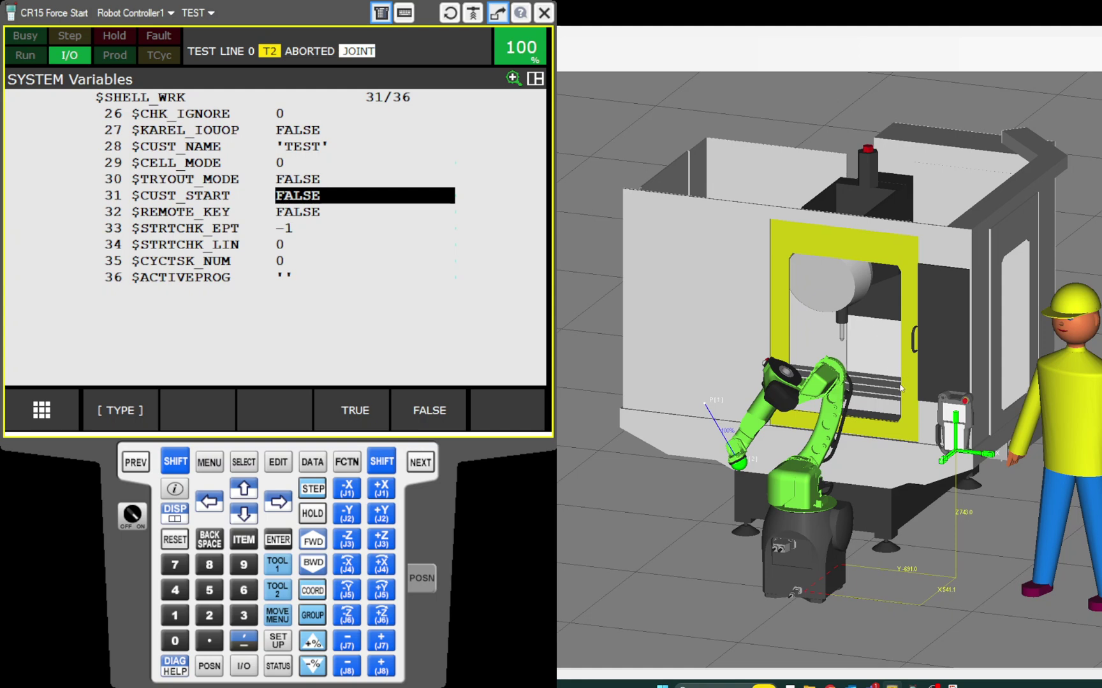
{"action": "scroll", "coordinate": [902, 398], "scroll_direction": "up", "scroll_amount": 2}
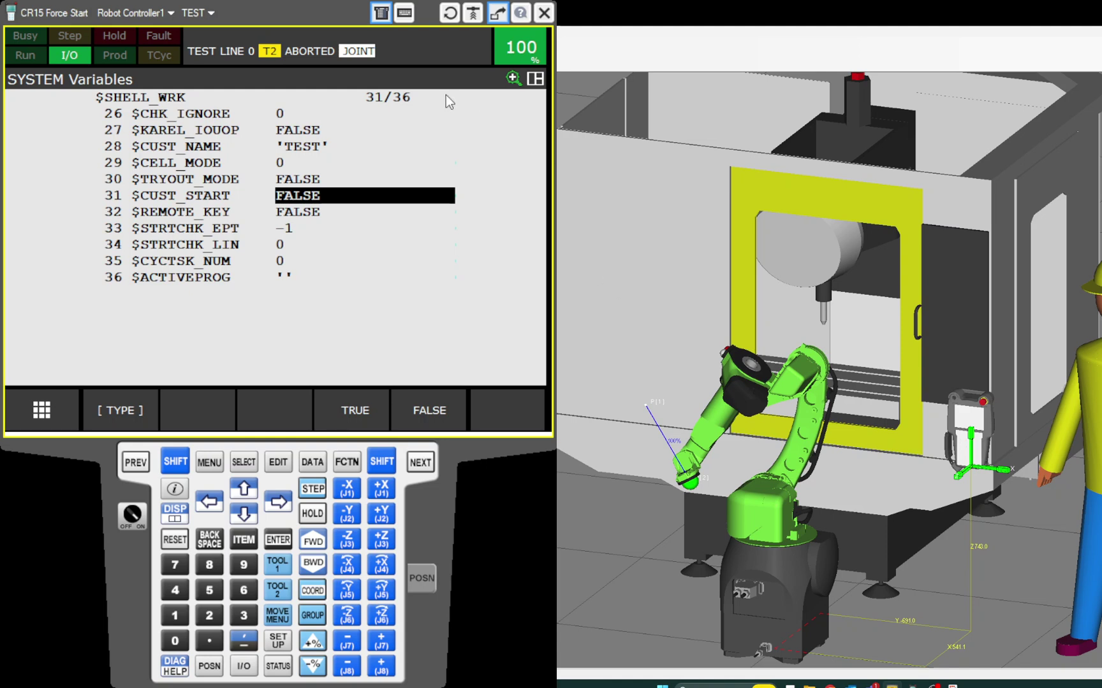
{"action": "left_click", "coordinate": [311, 151]}
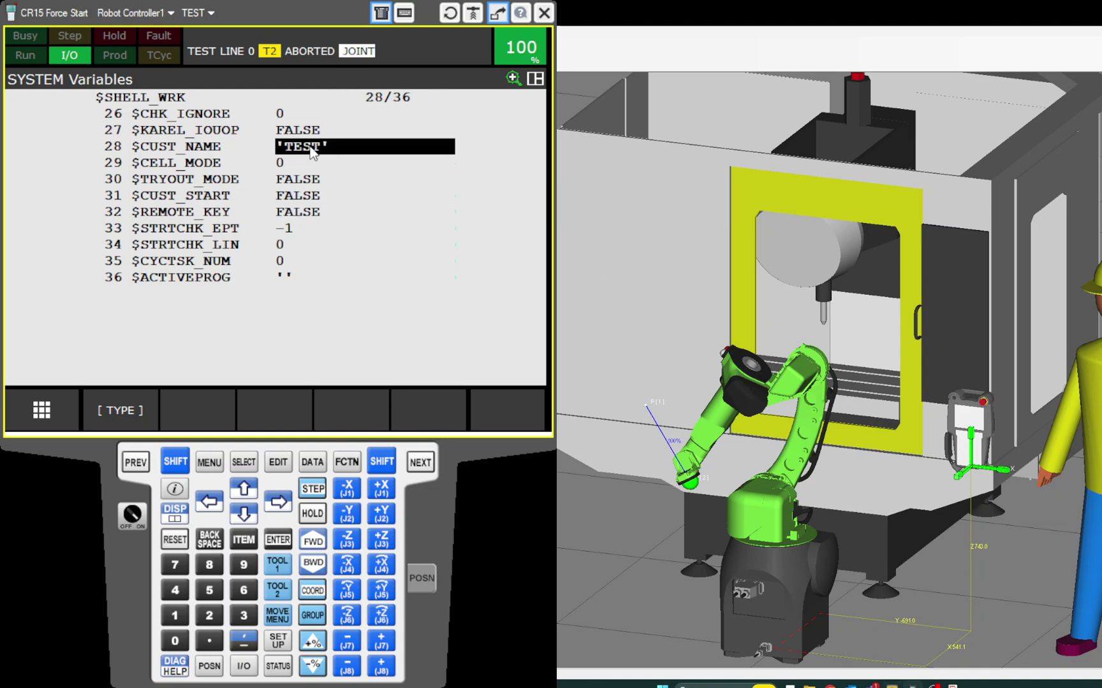
{"action": "left_click", "coordinate": [308, 196]}
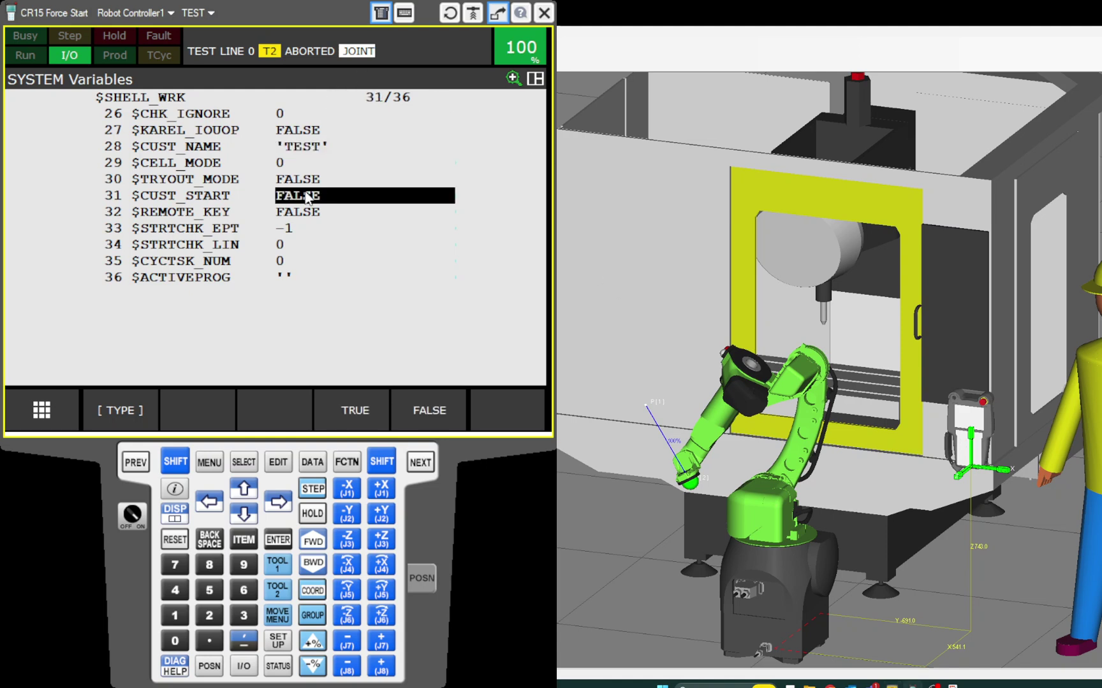
{"action": "left_click", "coordinate": [352, 411]}
{"action": "left_click", "coordinate": [417, 407]}
{"action": "left_click", "coordinate": [363, 410]}
{"action": "left_click", "coordinate": [418, 414]}
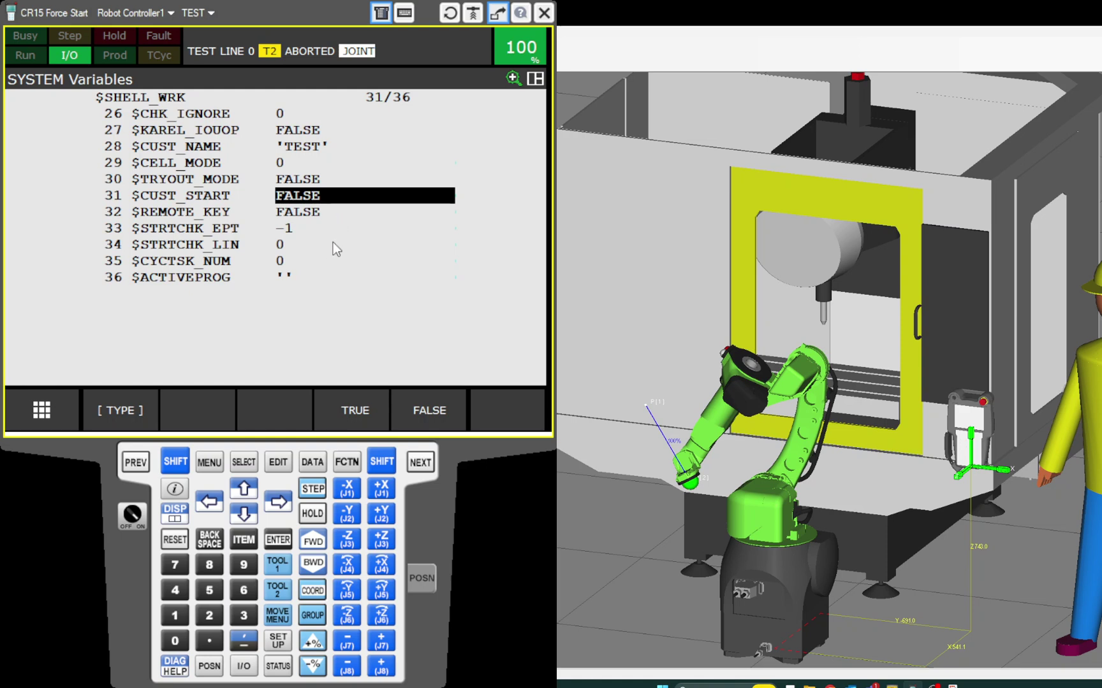
Step: Enter the comment START BIT for flag F[1] in the Flag I/O list
{"action": "left_click", "coordinate": [245, 669]}
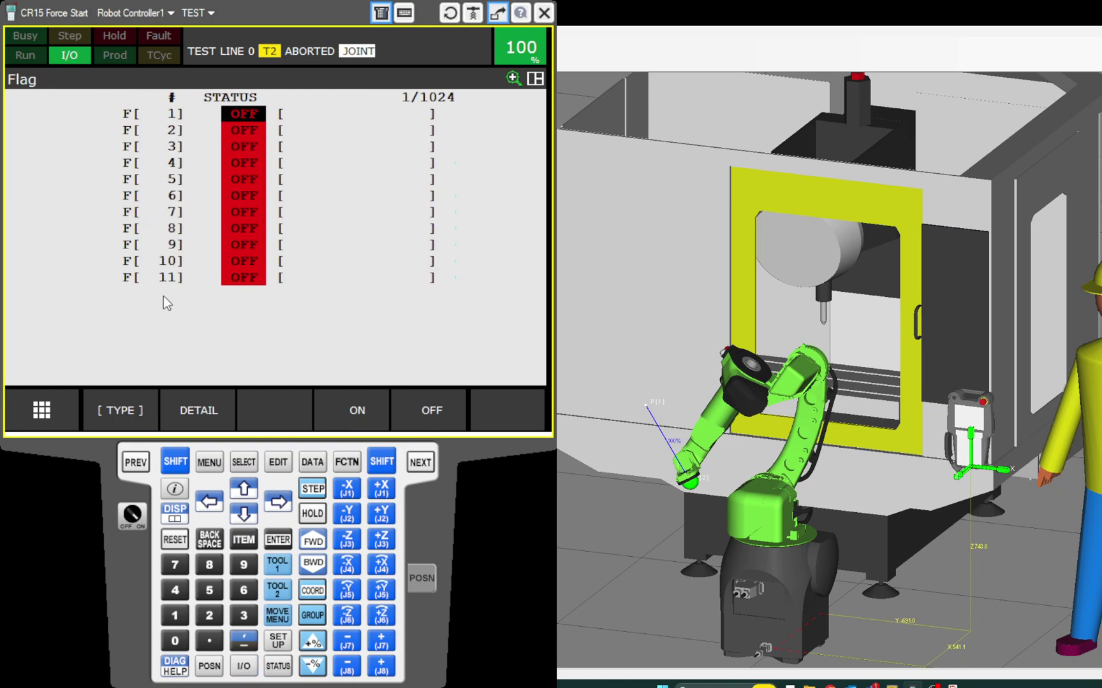
{"action": "left_click", "coordinate": [132, 420]}
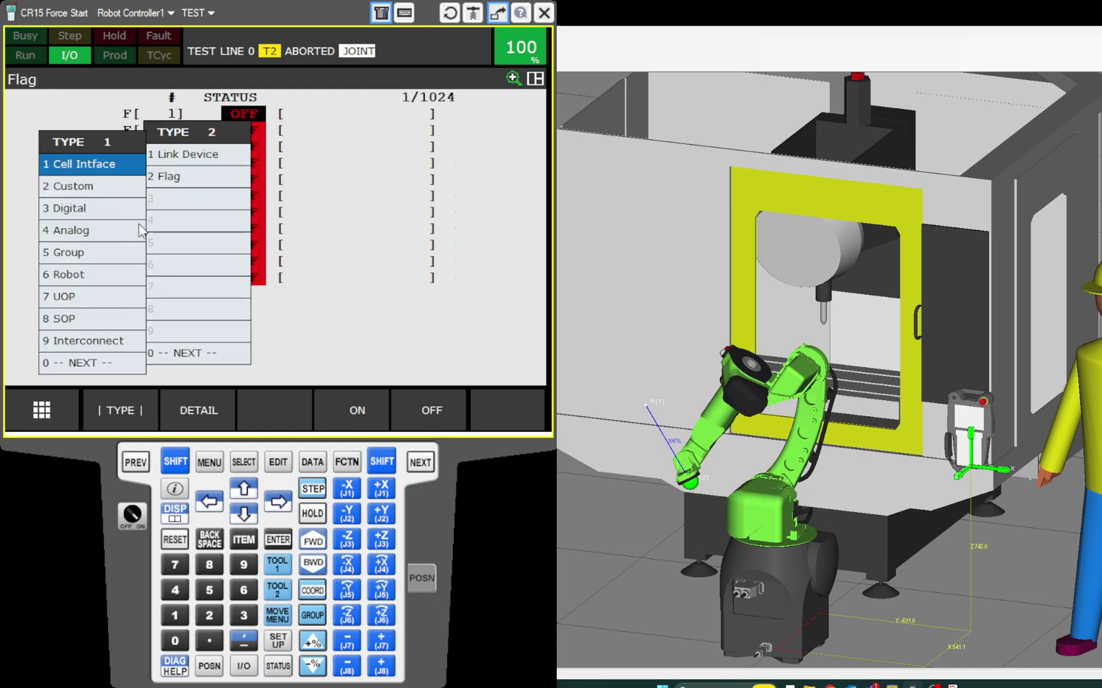
{"action": "left_click", "coordinate": [188, 178]}
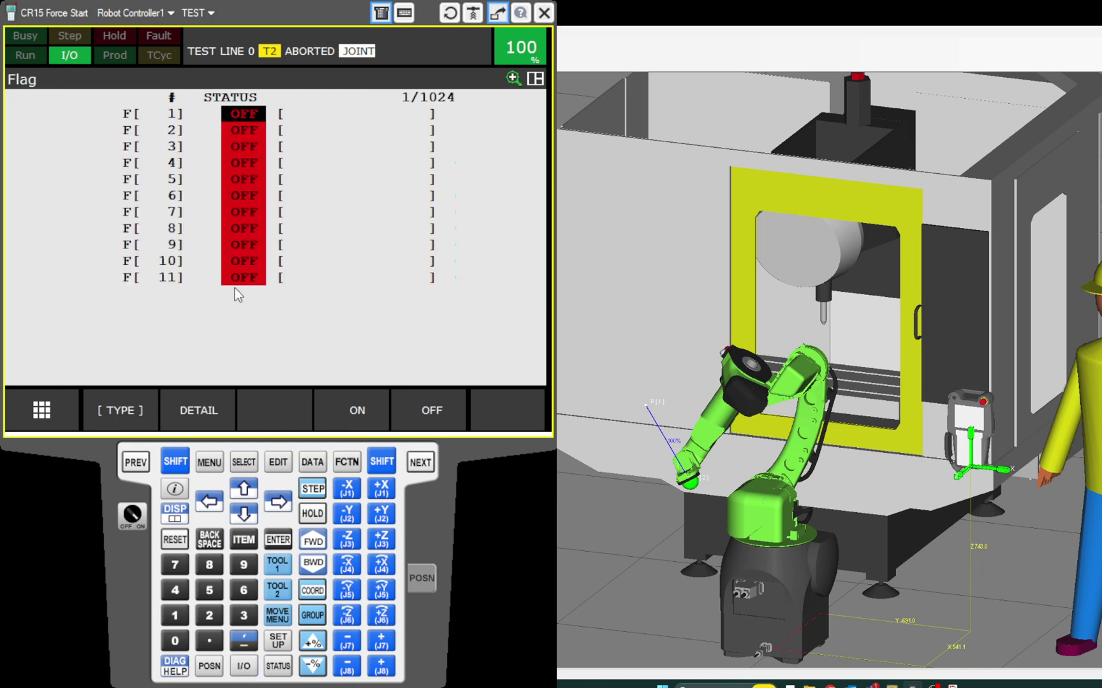
{"action": "left_click", "coordinate": [199, 400]}
{"action": "key", "text": "Return"}
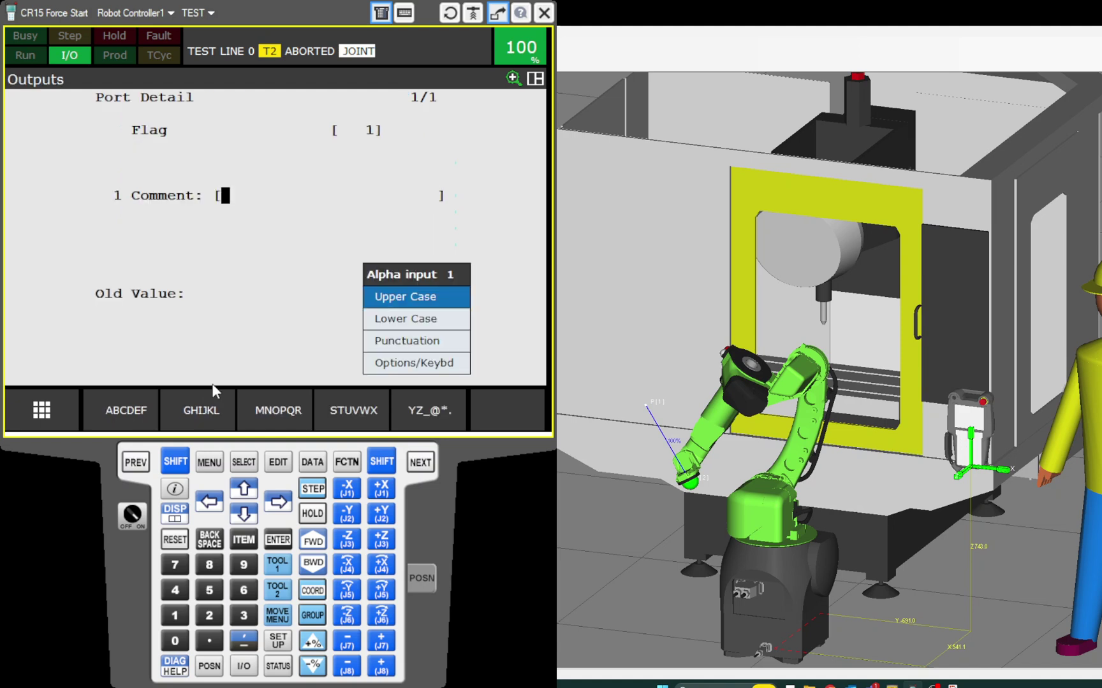
{"action": "type", "text": "START BIT"}
{"action": "key", "text": "Return"}
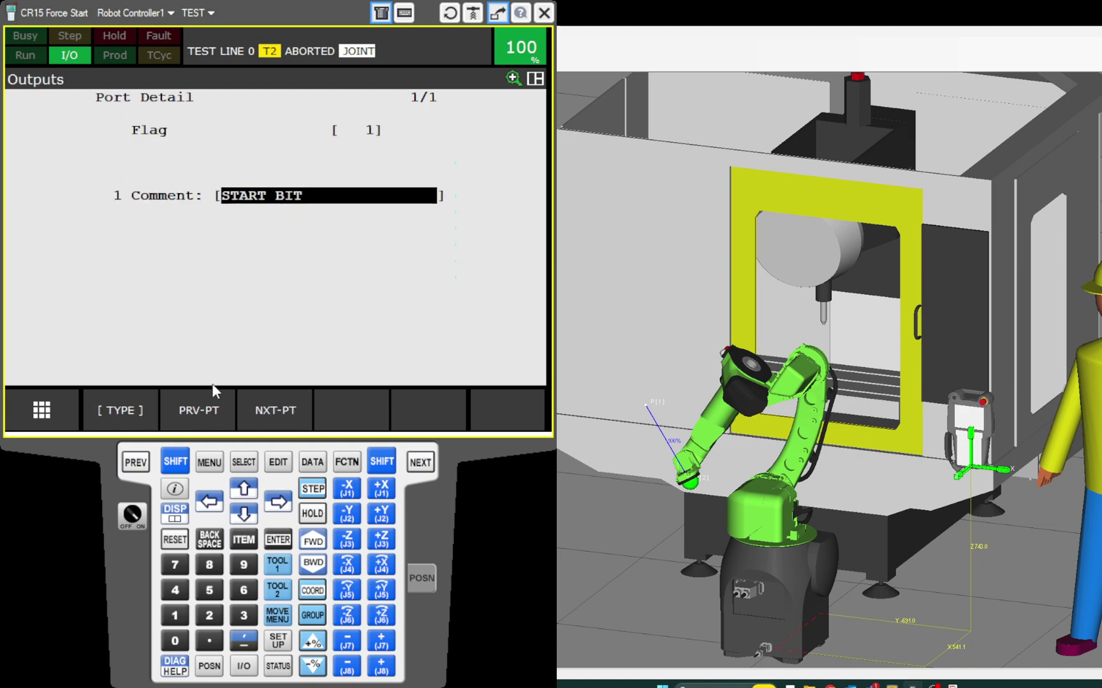
{"action": "left_click", "coordinate": [136, 462]}
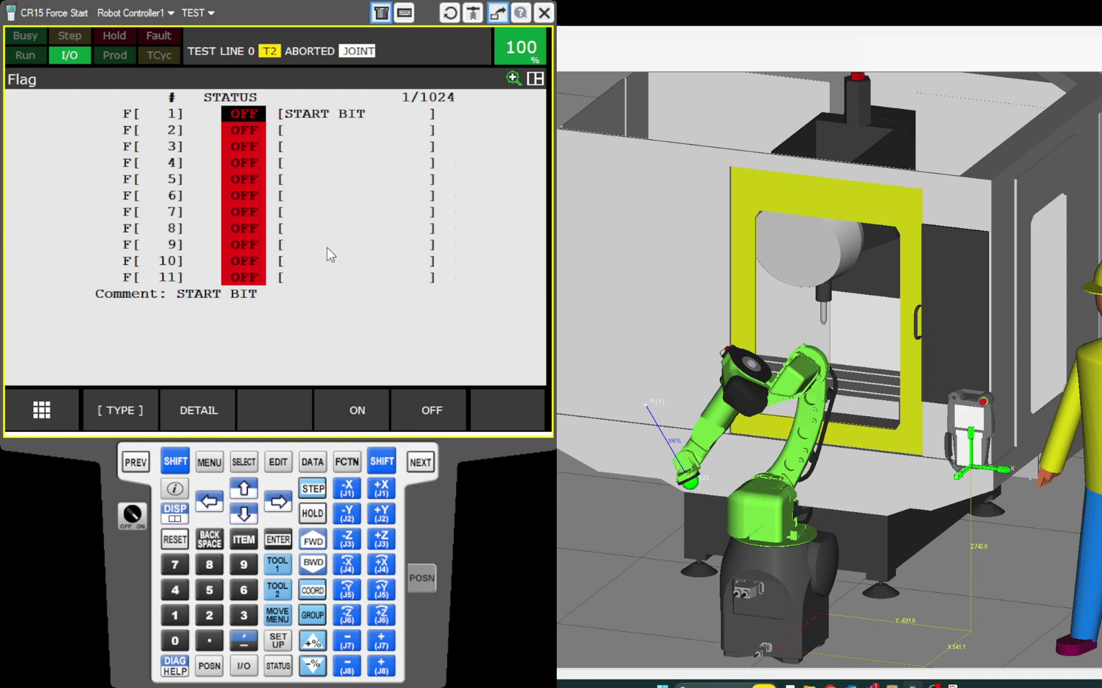
Step: Create a new program named STARTLOGIC from the SELECT list
{"action": "left_click", "coordinate": [245, 463]}
{"action": "left_click", "coordinate": [207, 411]}
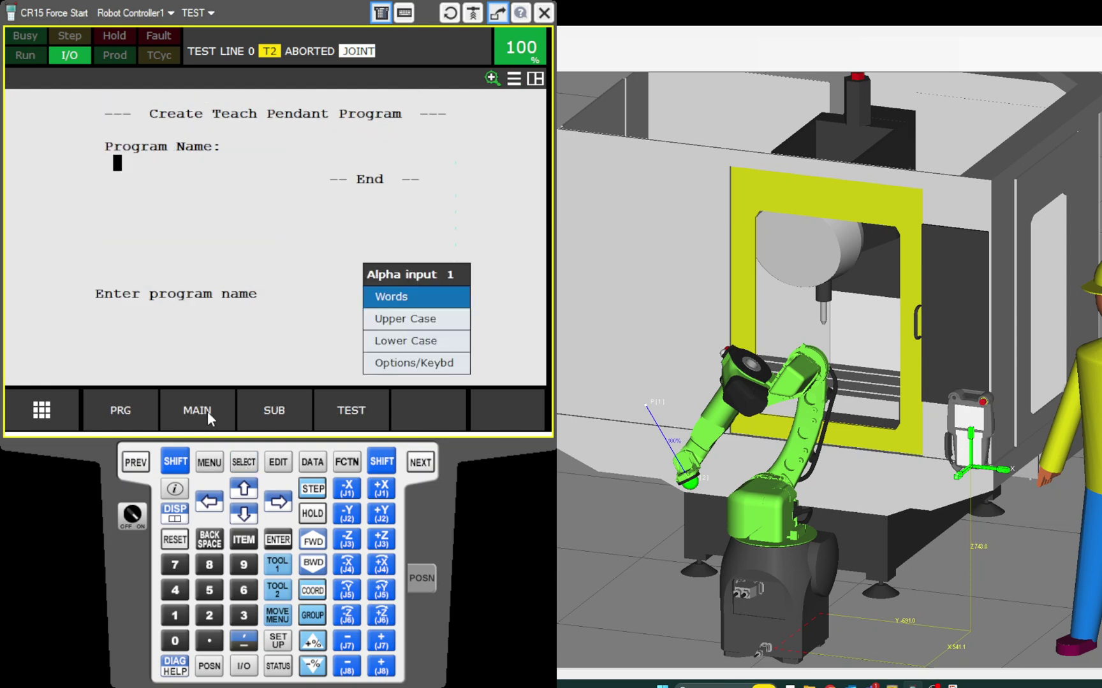
{"action": "type", "text": "STARTLOGIC"}
{"action": "key", "text": "Return"}
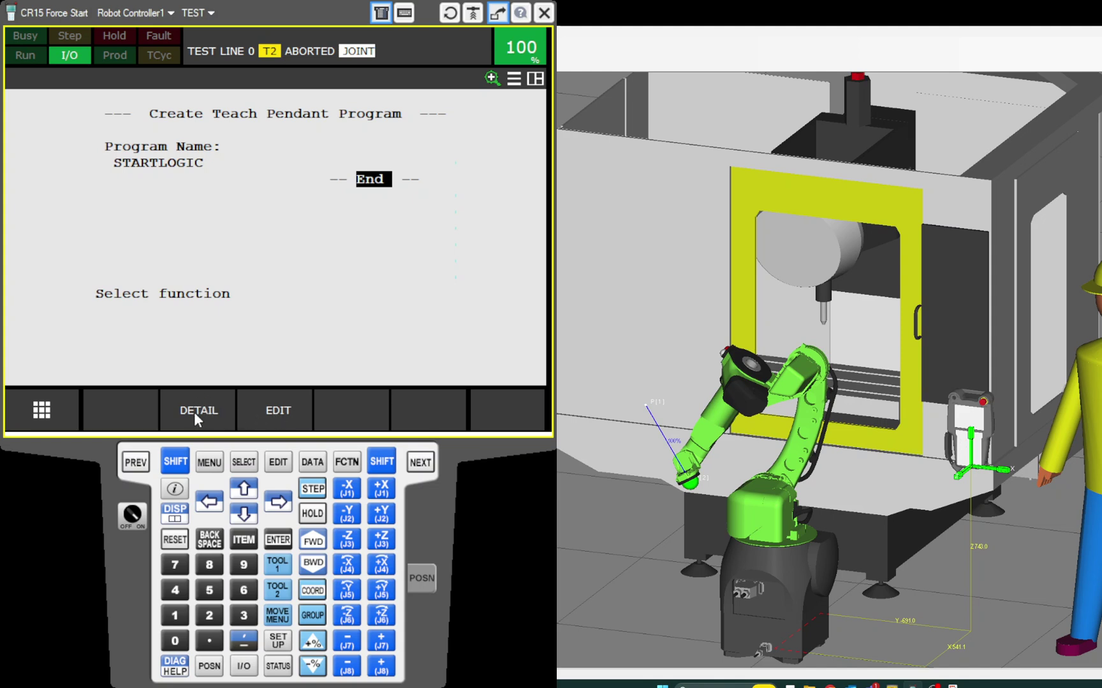
Step: Set STARTLOGIC's group mask to * with no motion group and open it for editing
{"action": "left_click", "coordinate": [194, 412]}
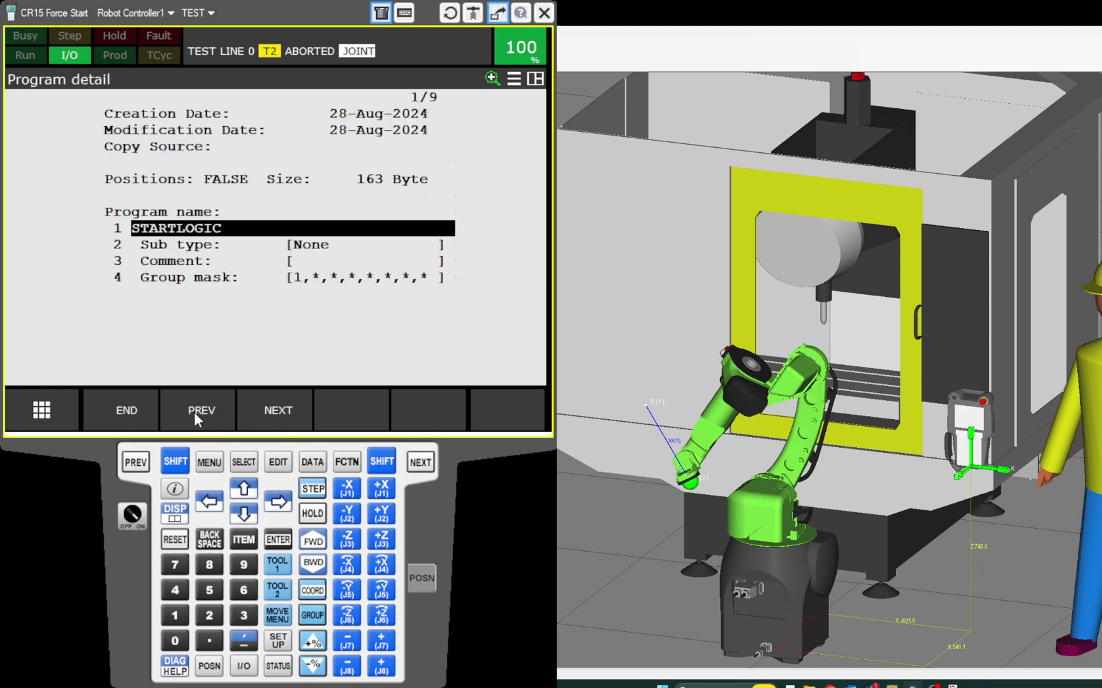
{"action": "left_click", "coordinate": [299, 279]}
{"action": "left_click", "coordinate": [415, 410]}
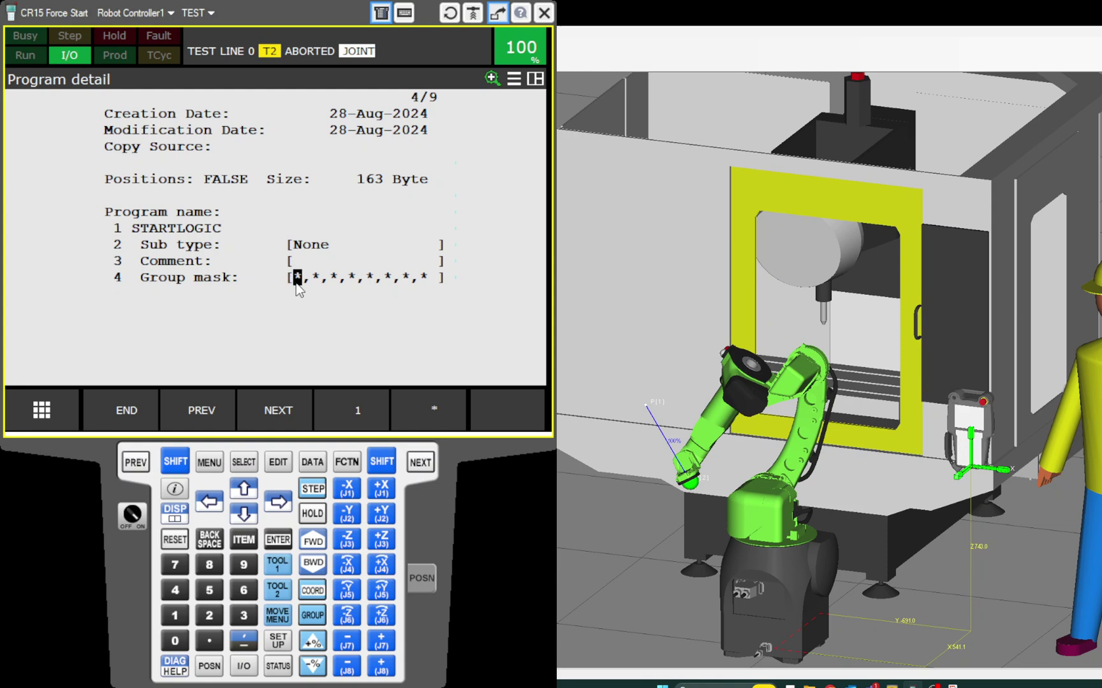
{"action": "left_click", "coordinate": [134, 406]}
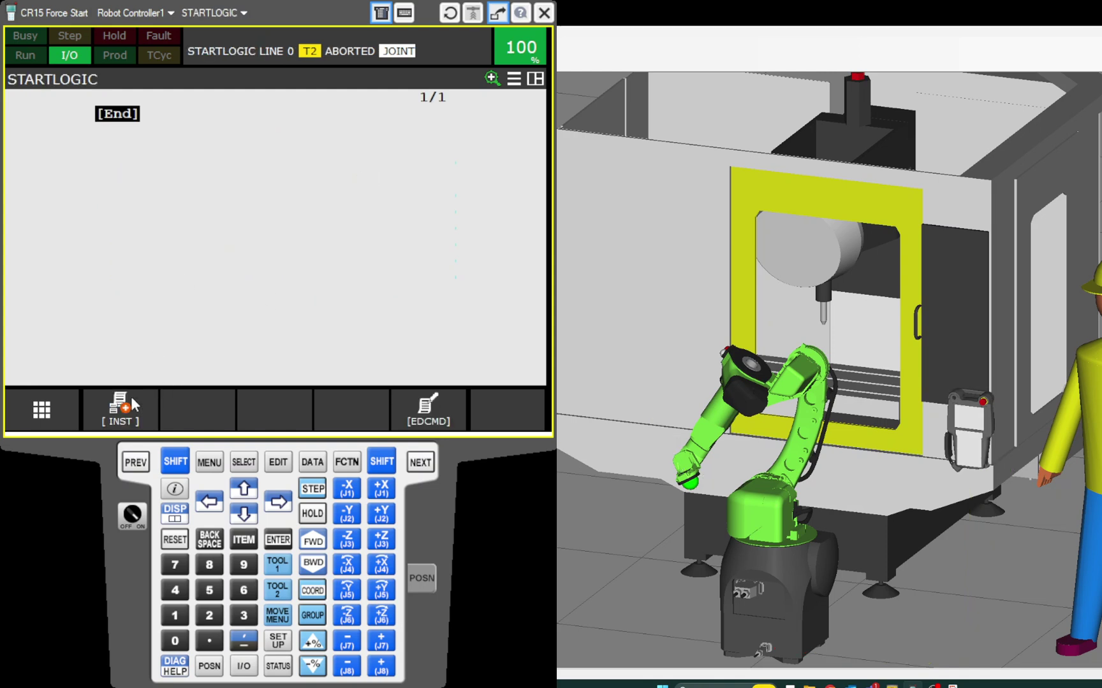
Step: Insert IF (F[1:START BIT]=ON) THEN as line 1 of STARTLOGIC
{"action": "left_click", "coordinate": [120, 411]}
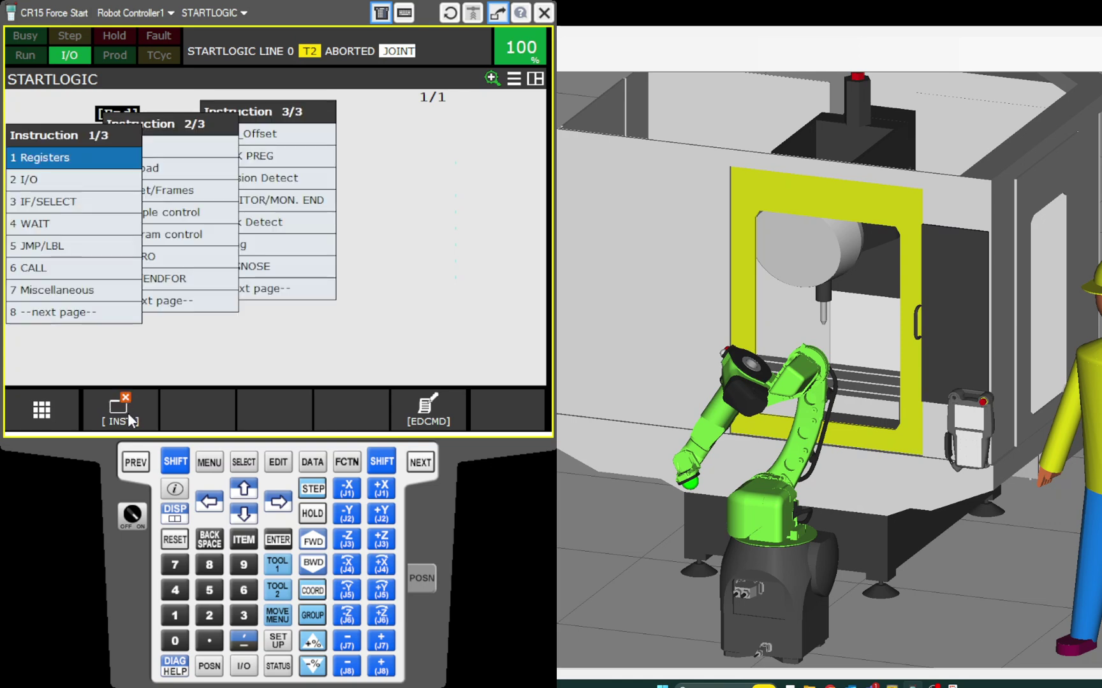
{"action": "left_click", "coordinate": [60, 203]}
{"action": "left_click", "coordinate": [177, 146]}
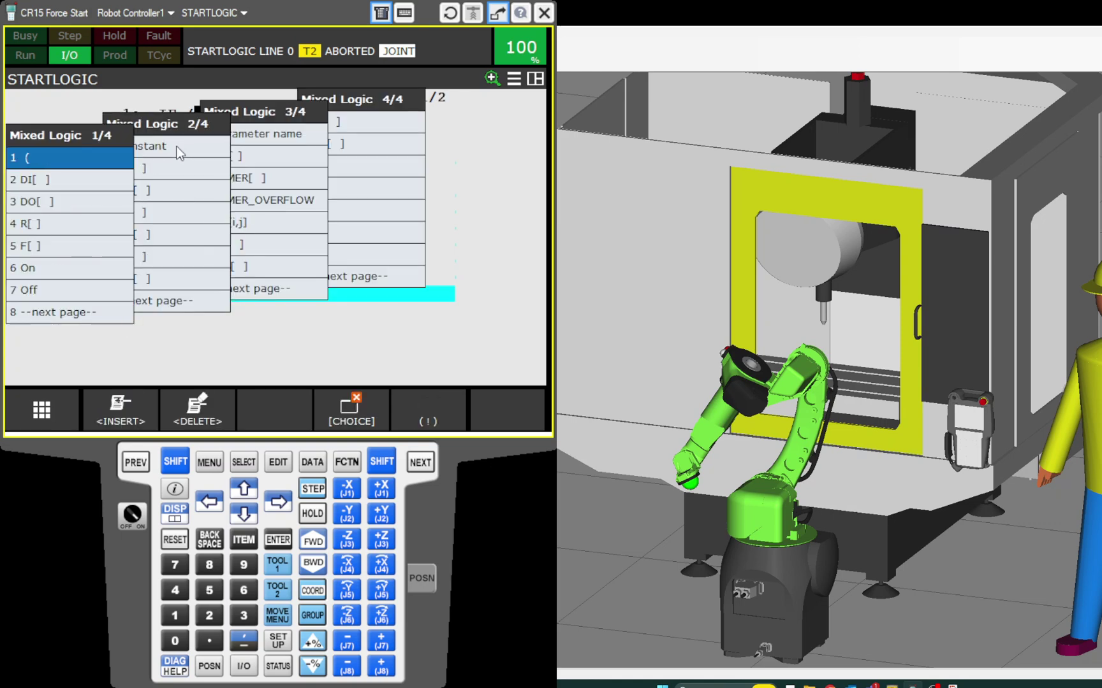
{"action": "left_click", "coordinate": [55, 245]}
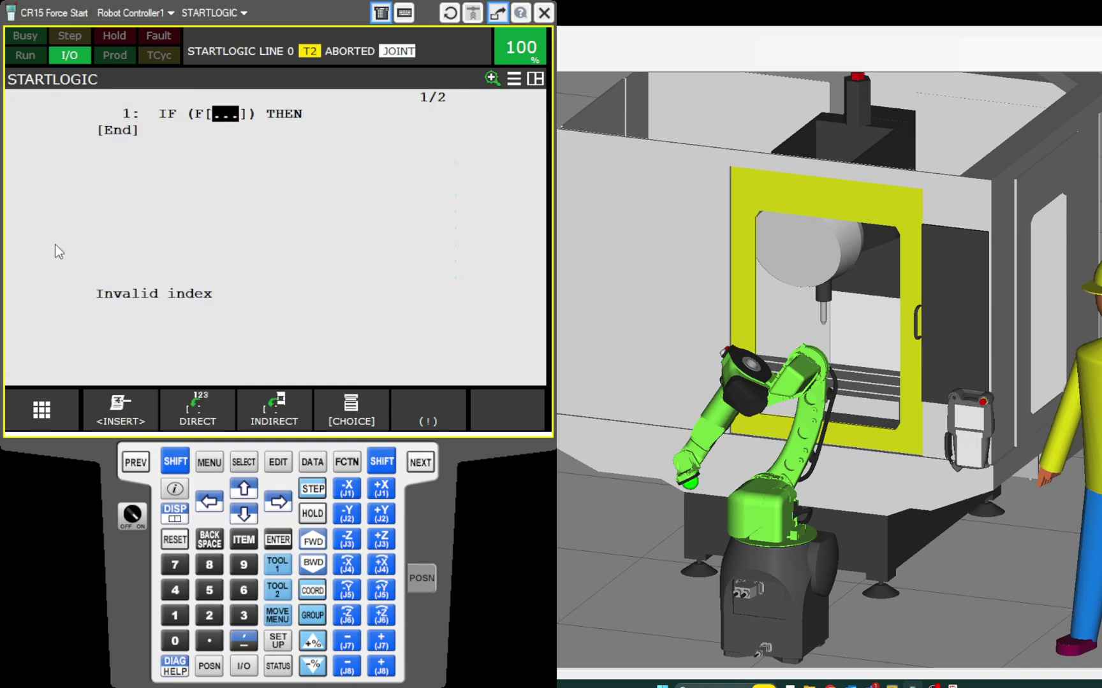
{"action": "type", "text": "1"}
{"action": "key", "text": "Return"}
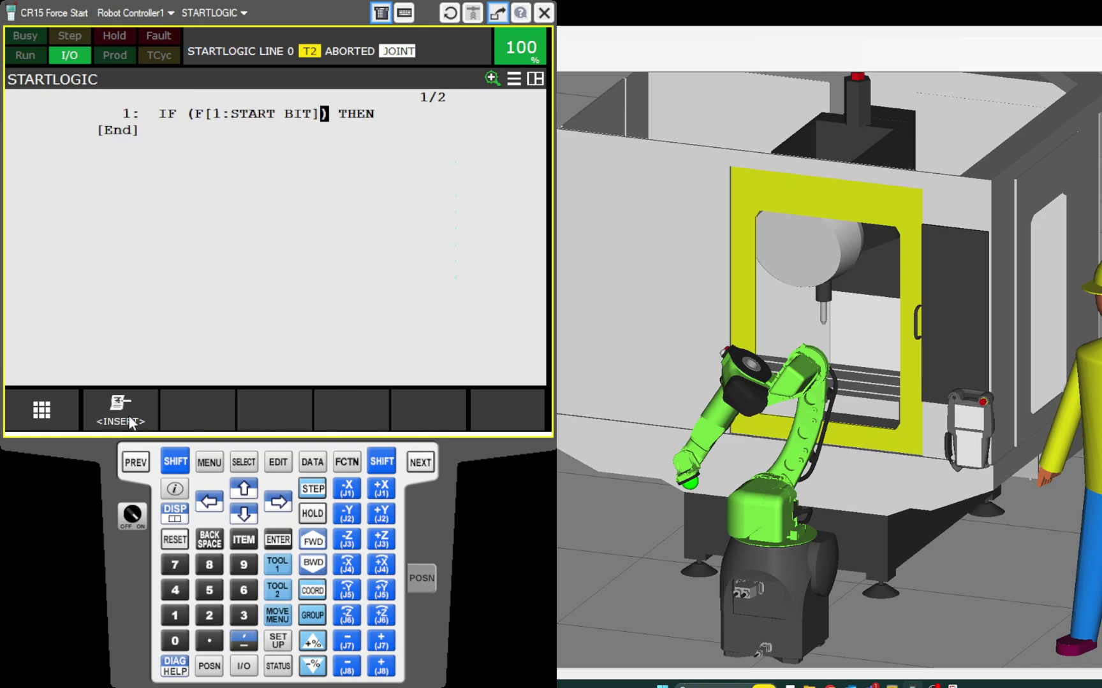
{"action": "key", "text": "F4"}
{"action": "key", "text": "Right"}
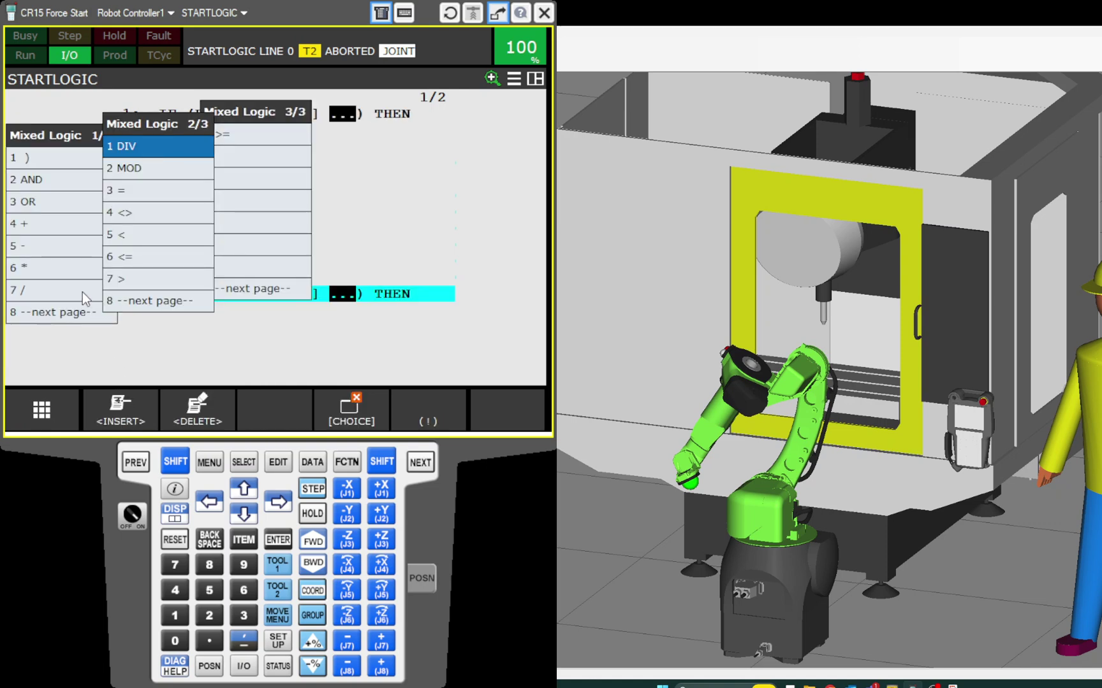
{"action": "key", "text": "Down"}
{"action": "key", "text": "Down"}
{"action": "key", "text": "Return"}
{"action": "key", "text": "Down"}
{"action": "key", "text": "Down"}
{"action": "key", "text": "Down"}
{"action": "key", "text": "Down"}
{"action": "key", "text": "Down"}
{"action": "key", "text": "Return"}
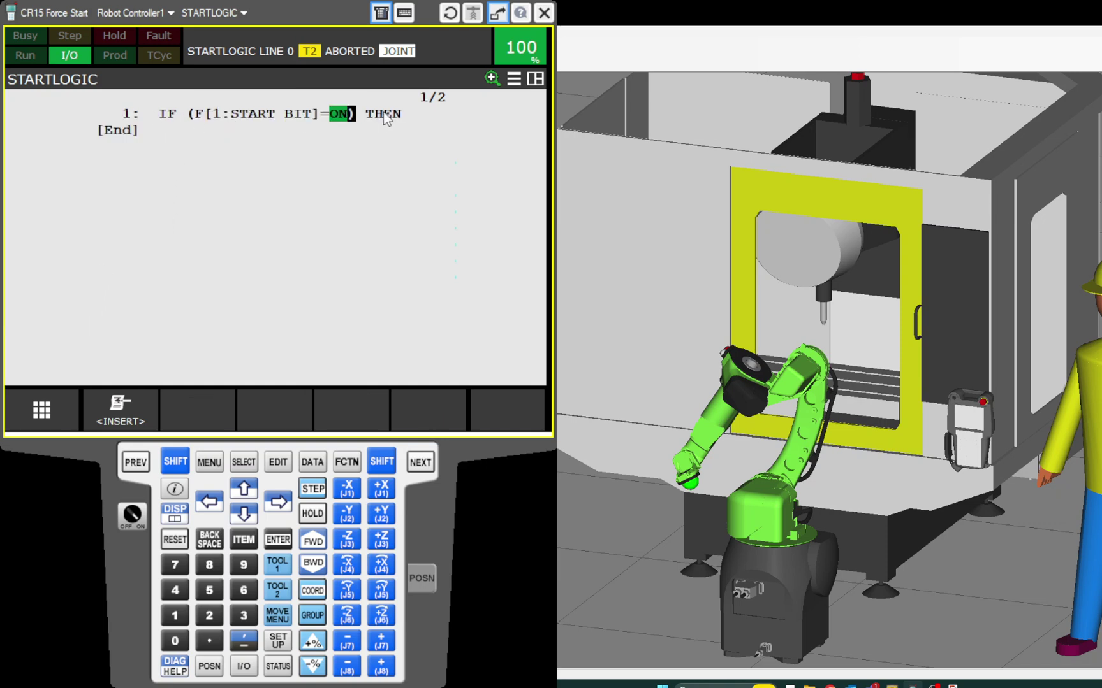
{"action": "left_click", "coordinate": [141, 132]}
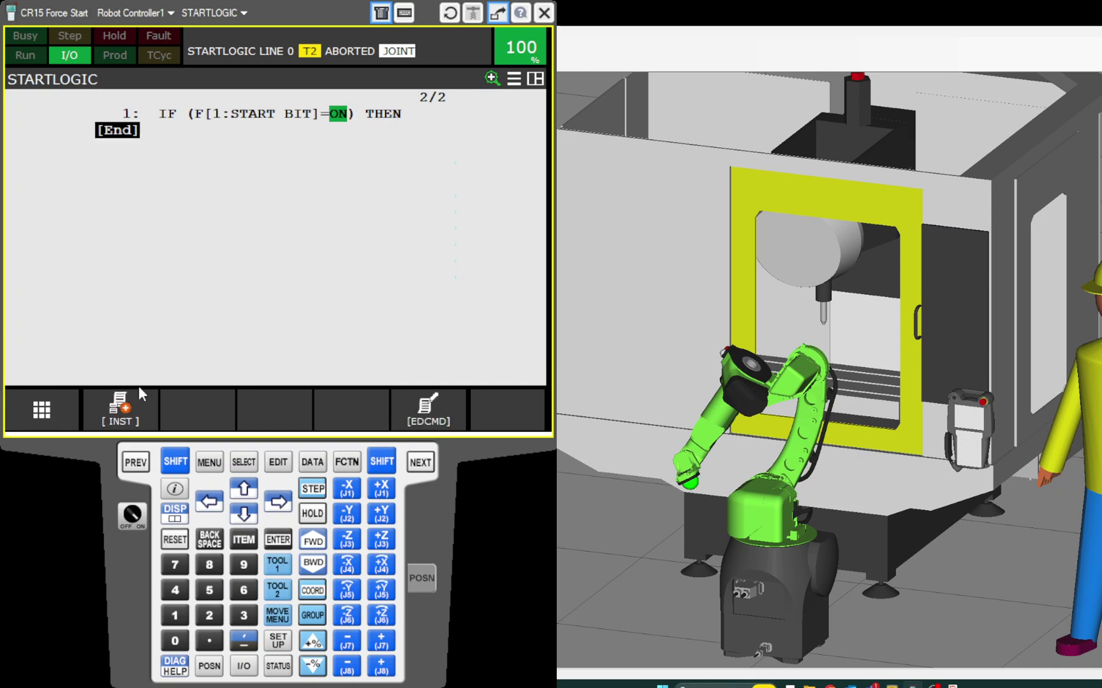
Step: Insert a $...=(...) mixed-logic assignment with a system parameter target as line 2
{"action": "left_click", "coordinate": [131, 410]}
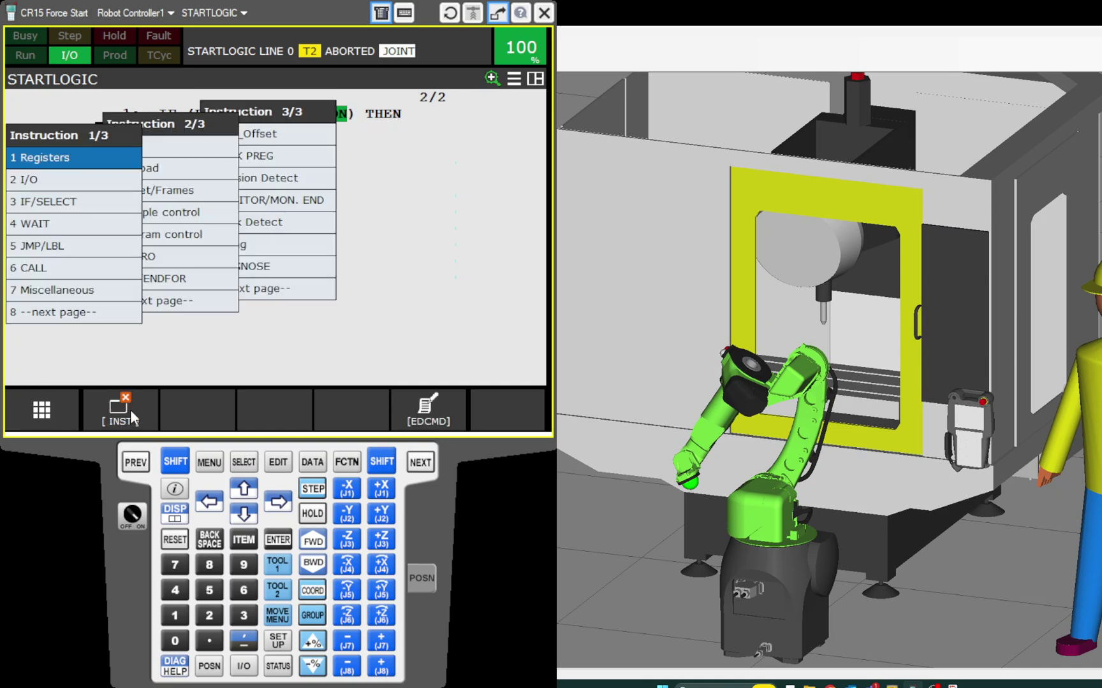
{"action": "left_click", "coordinate": [51, 184]}
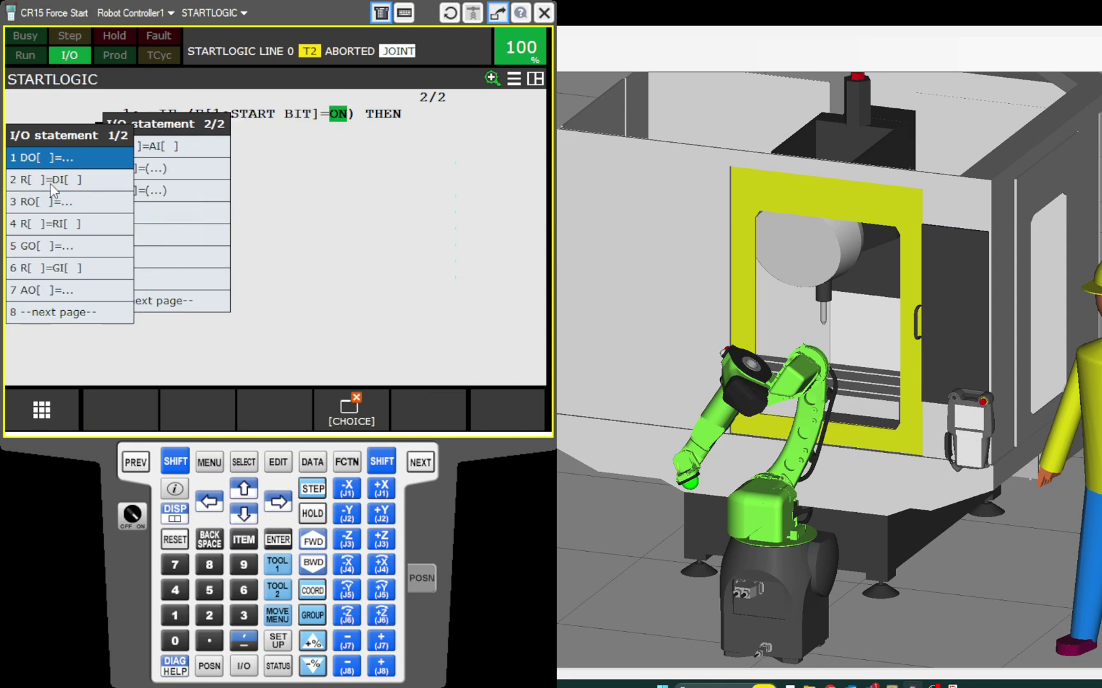
{"action": "left_click", "coordinate": [75, 368]}
{"action": "left_click", "coordinate": [111, 408]}
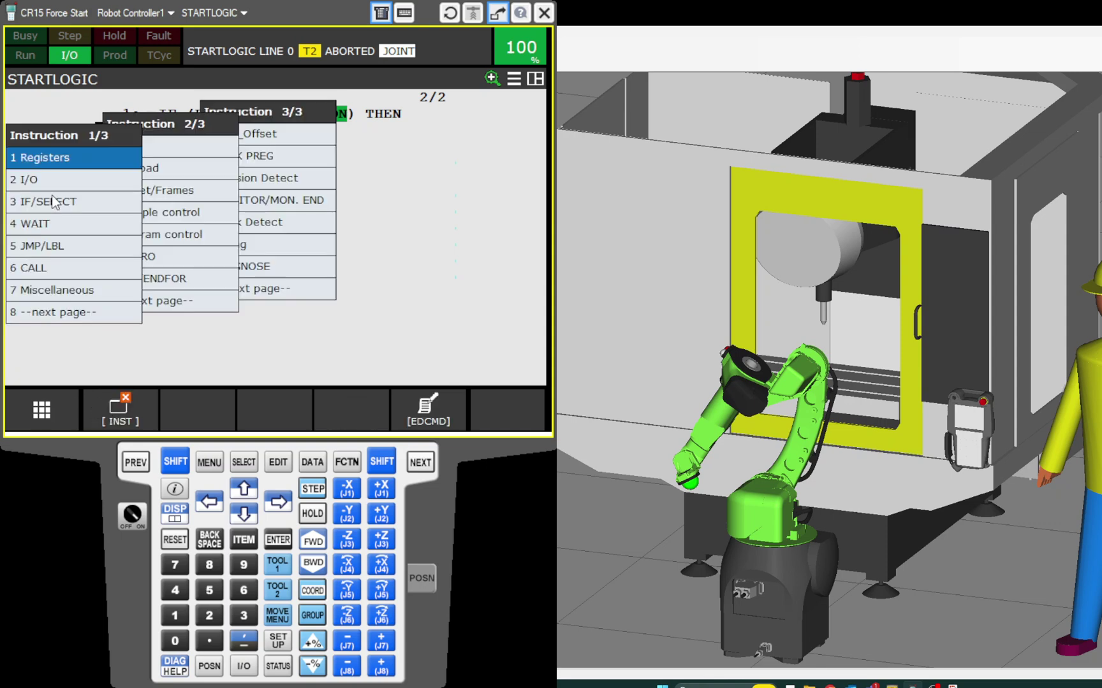
{"action": "left_click", "coordinate": [89, 156]}
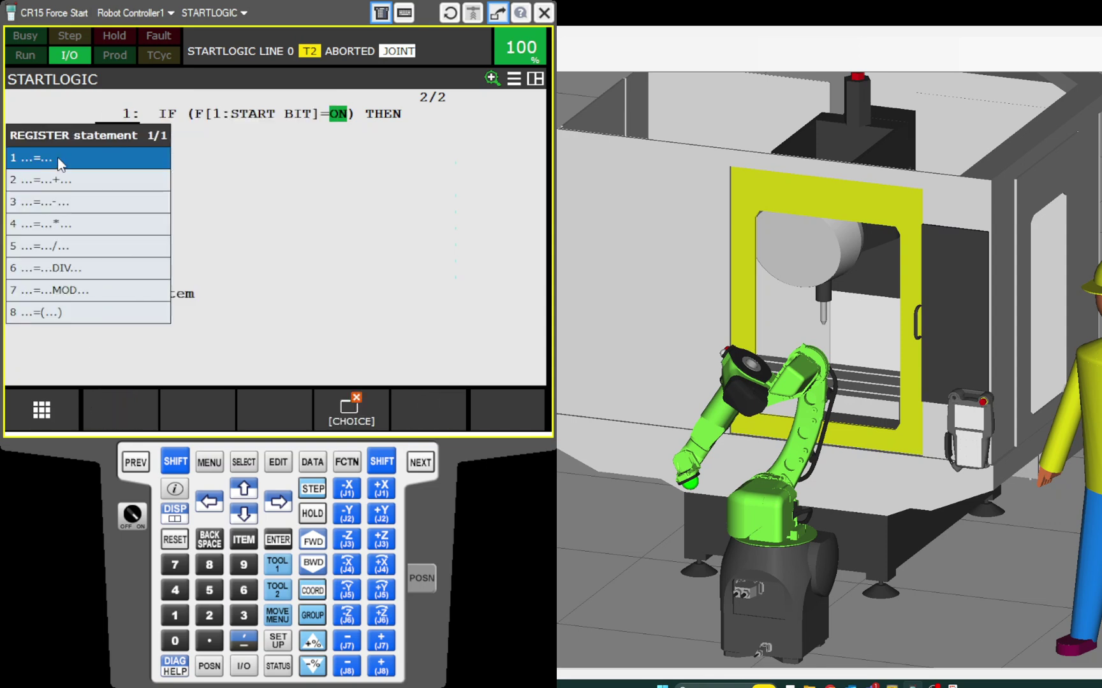
{"action": "left_click", "coordinate": [69, 315]}
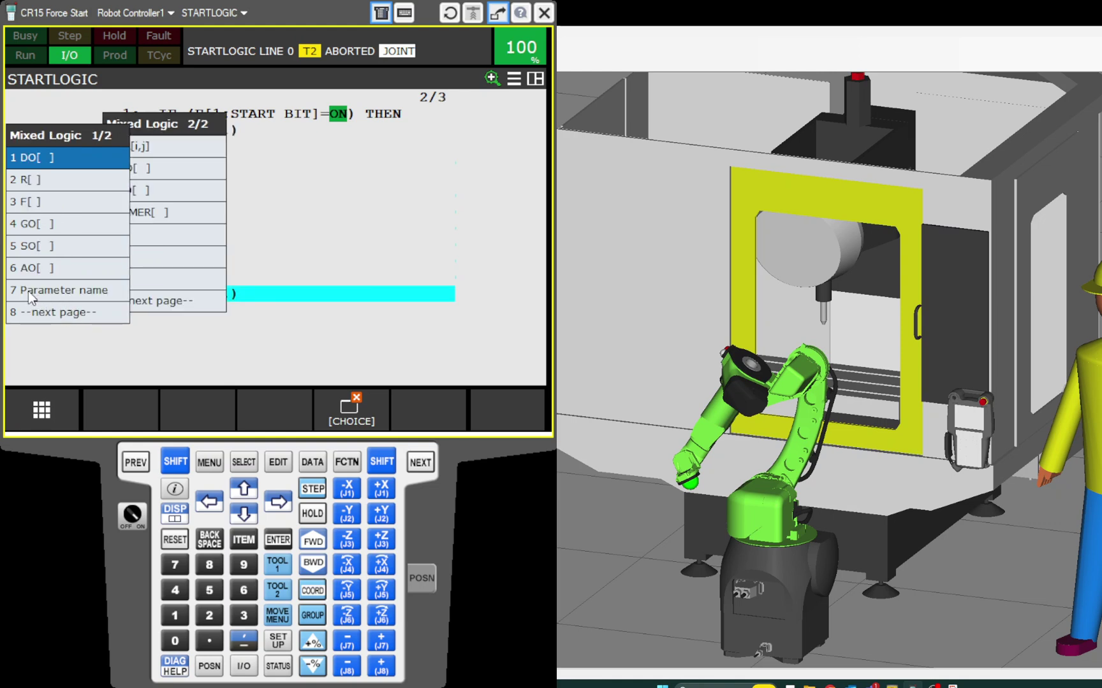
{"action": "left_click", "coordinate": [54, 289]}
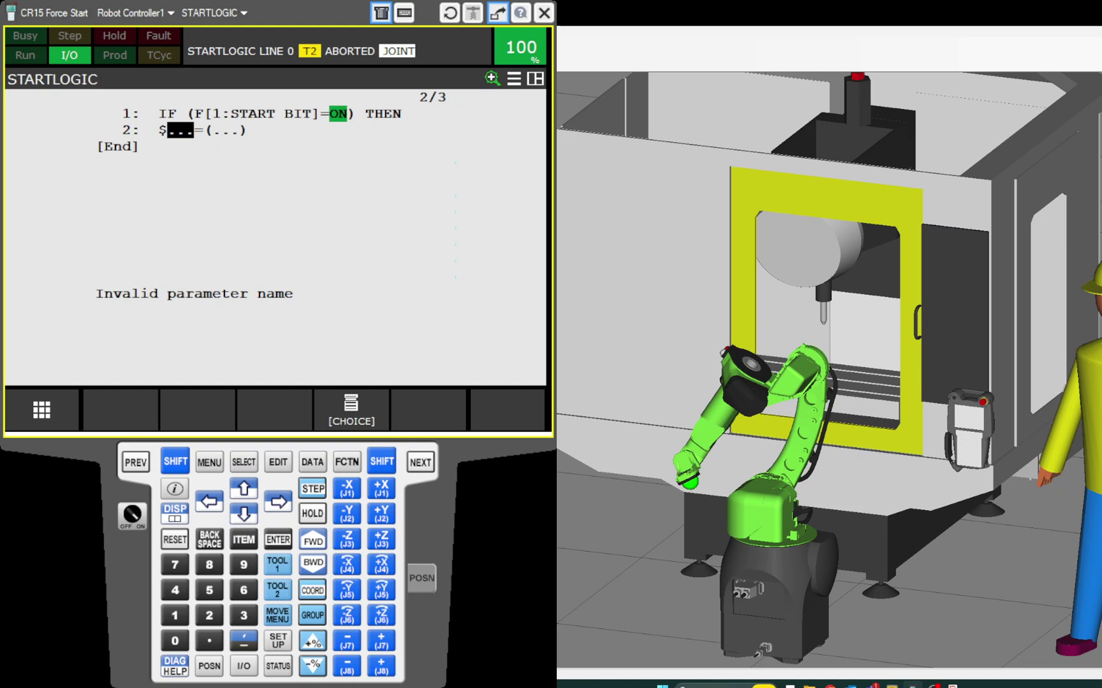
Step: Complete line 2 as $SHELL_WRK.$CUST_START=(1), using the system variables reference image
{"action": "left_click", "coordinate": [952, 686]}
{"action": "left_click_drag", "start_coordinate": [805, 138], "coordinate": [764, 148]}
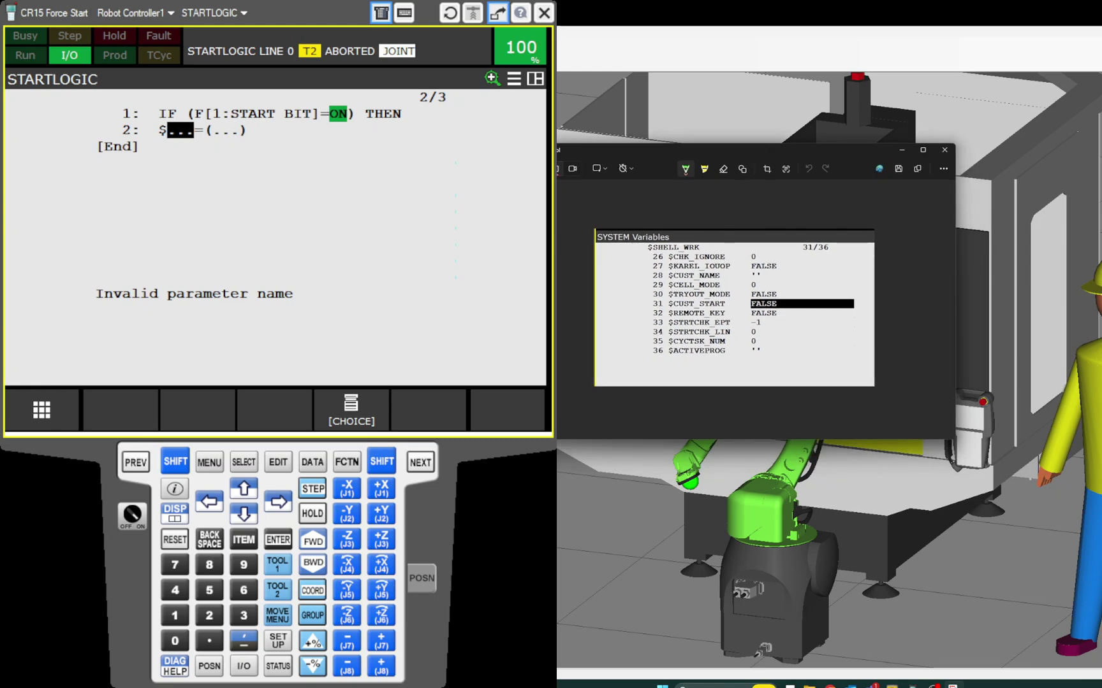
{"action": "key", "text": "Return"}
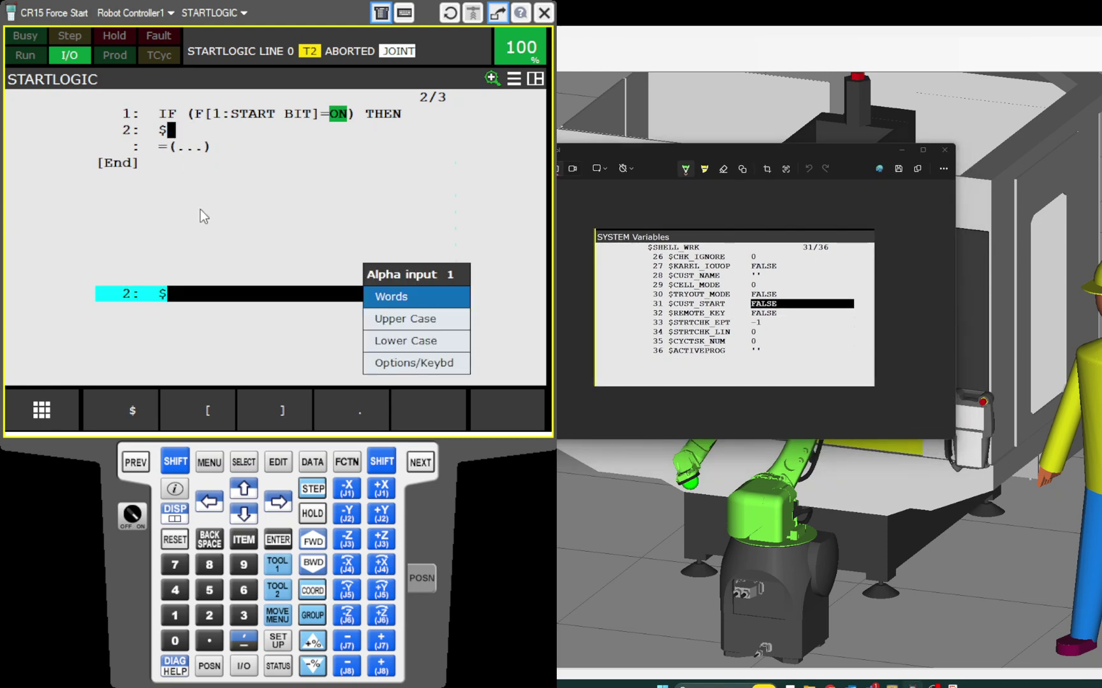
{"action": "type", "text": "SHE"}
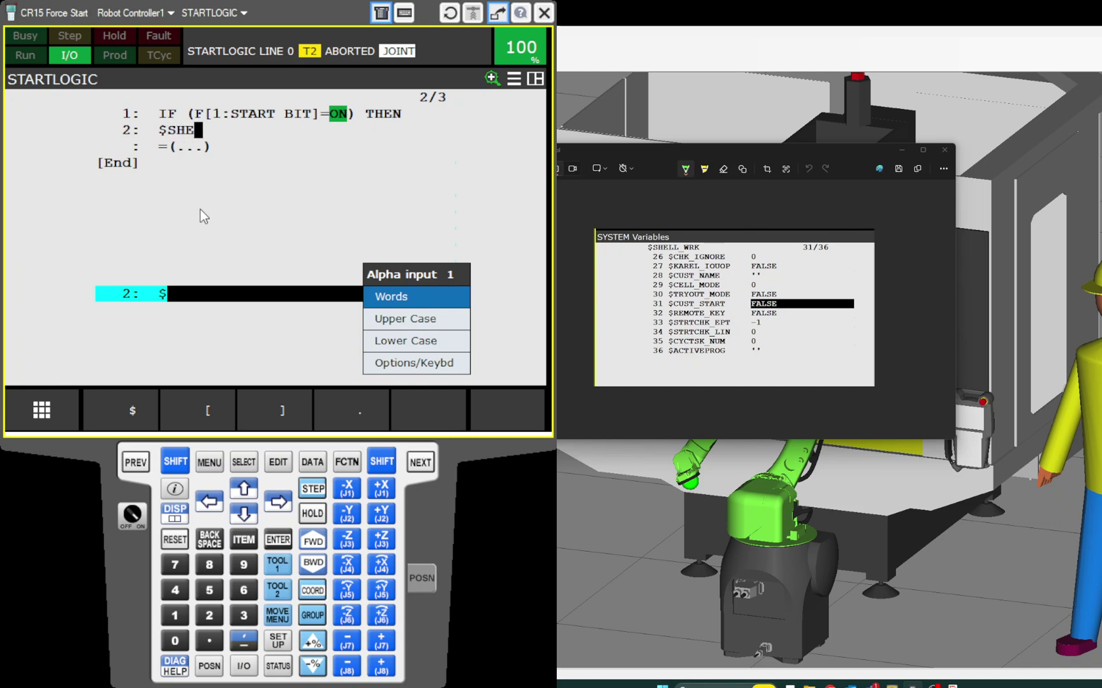
{"action": "type", "text": "LL_WRK"}
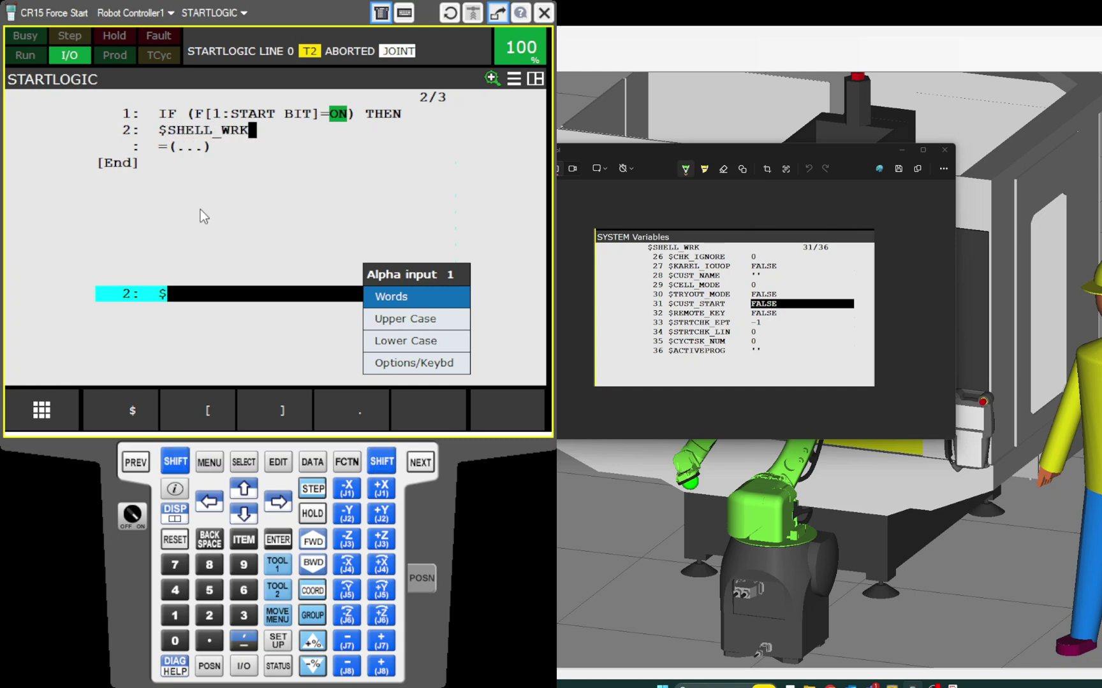
{"action": "type", "text": ".$"}
{"action": "key", "text": "shift"}
{"action": "type", "text": "CUST_START"}
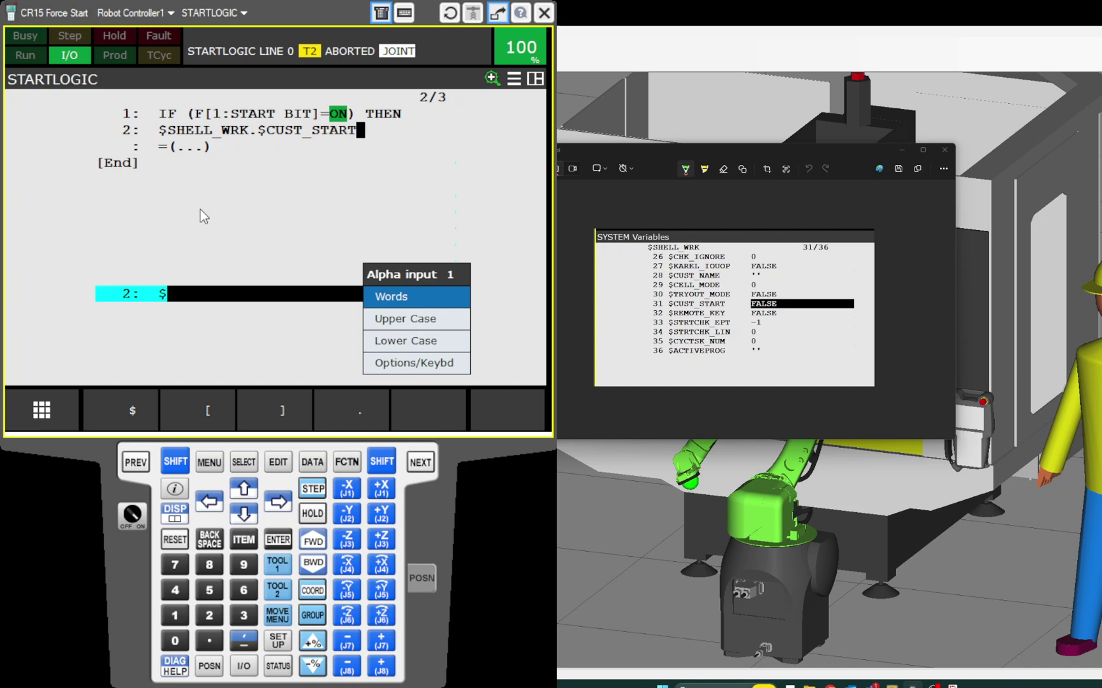
{"action": "key", "text": "Return"}
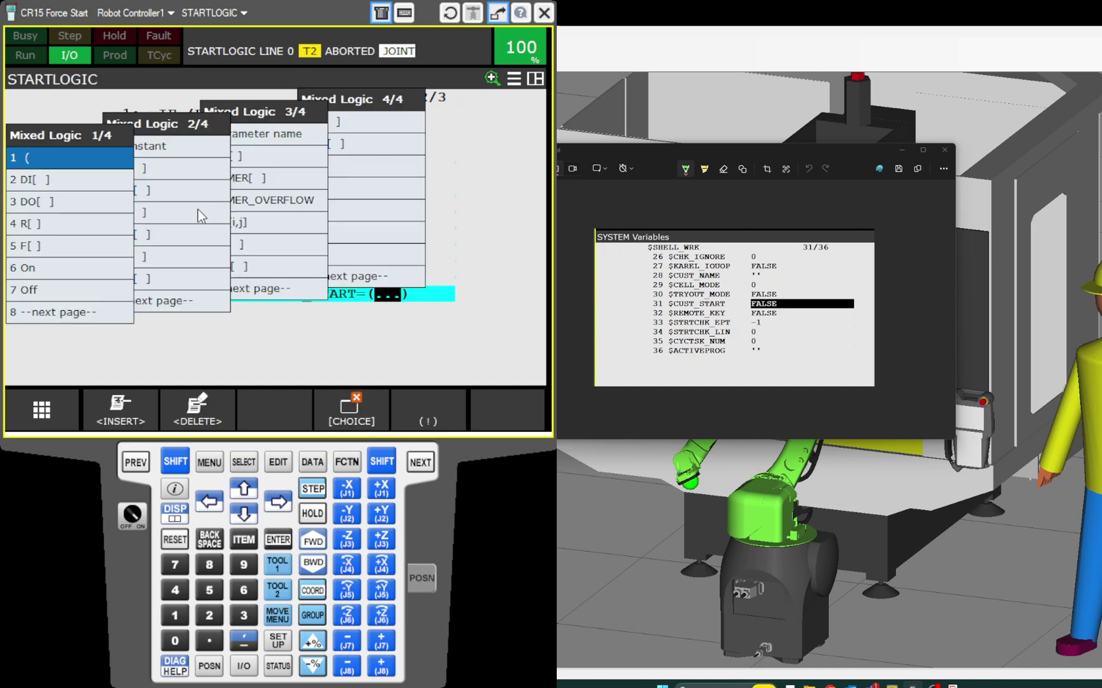
{"action": "key", "text": "Right"}
{"action": "key", "text": "Return"}
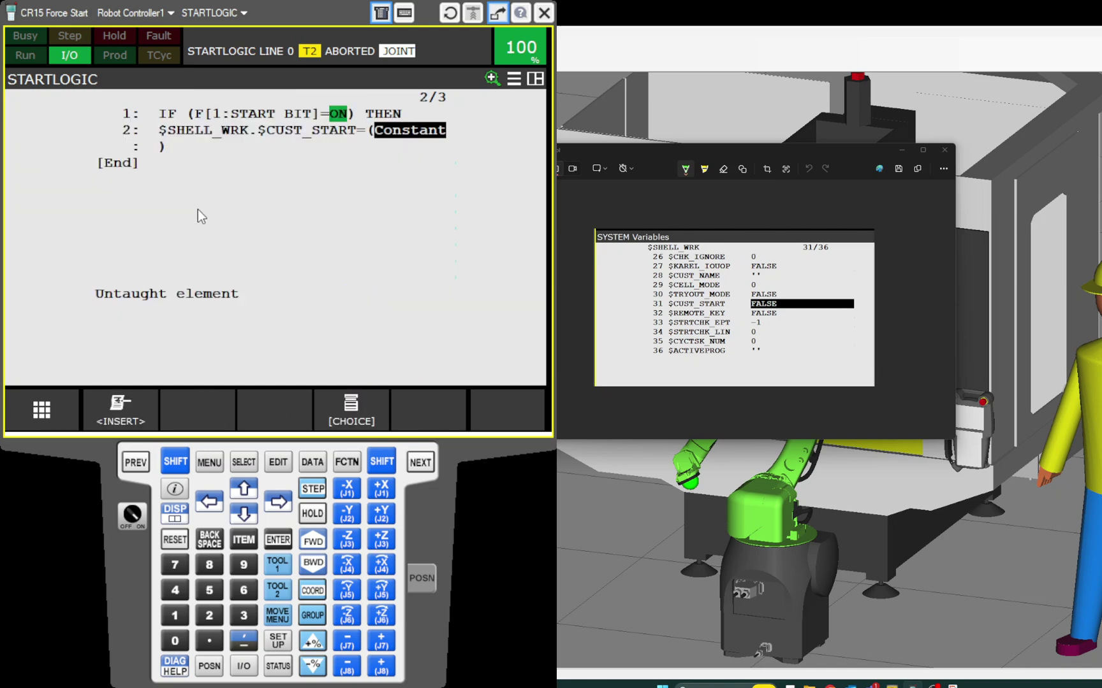
{"action": "type", "text": "1"}
{"action": "key", "text": "Return"}
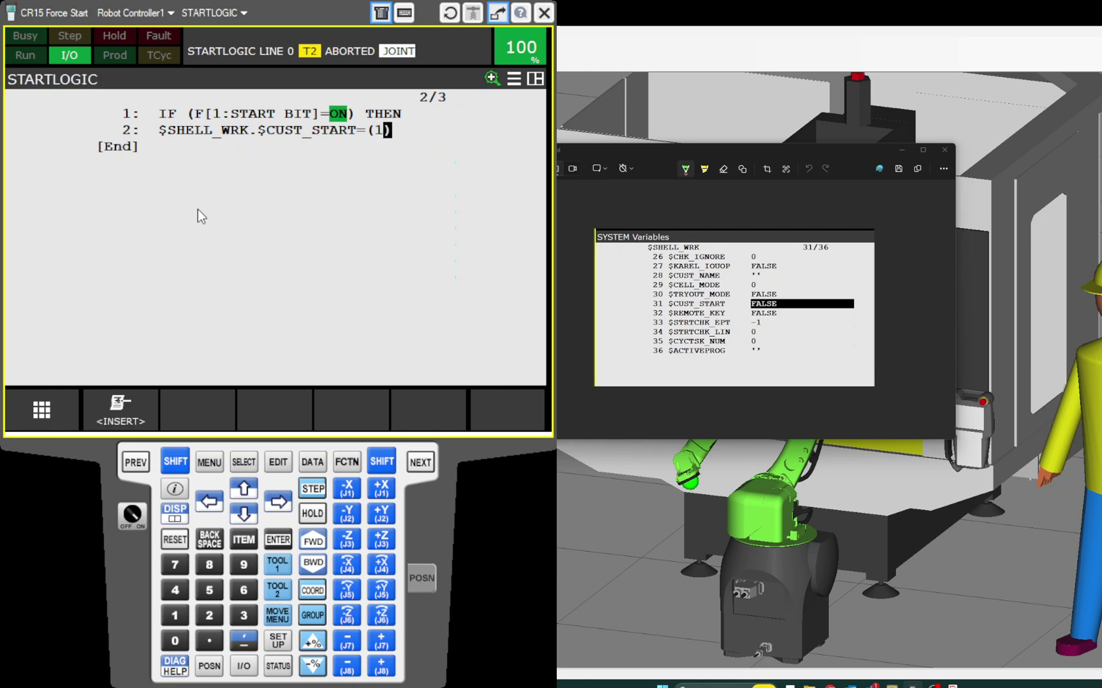
{"action": "left_click", "coordinate": [902, 149]}
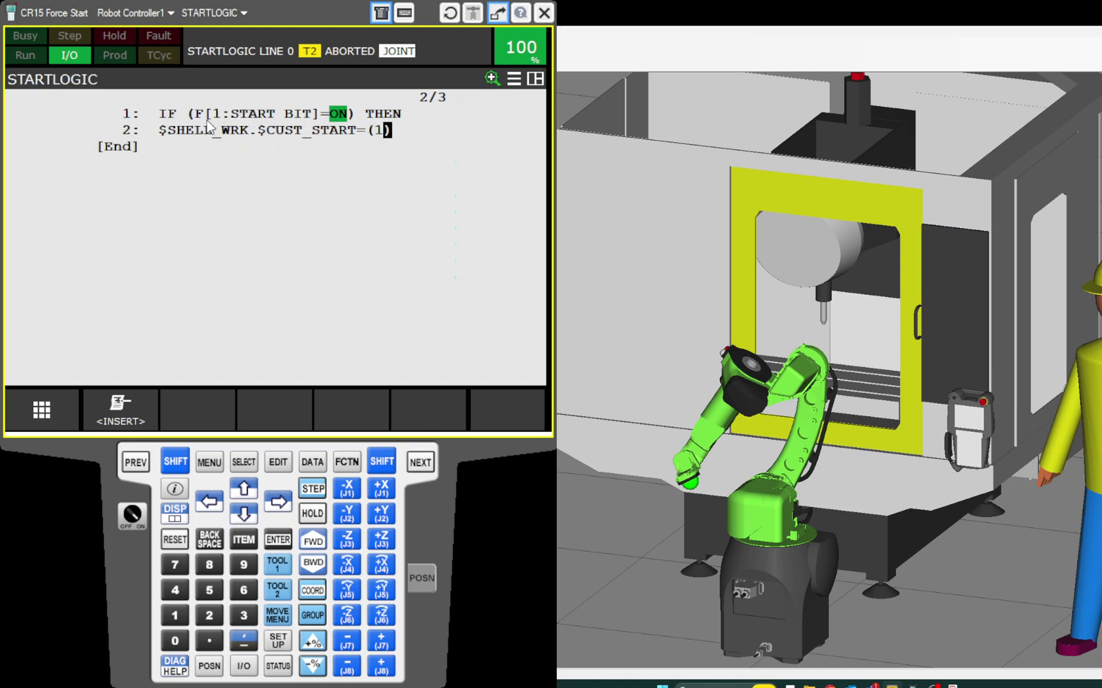
Step: Add line 3, F[1:START BIT]=(OFF), to clear the start flag
{"action": "left_click", "coordinate": [126, 147]}
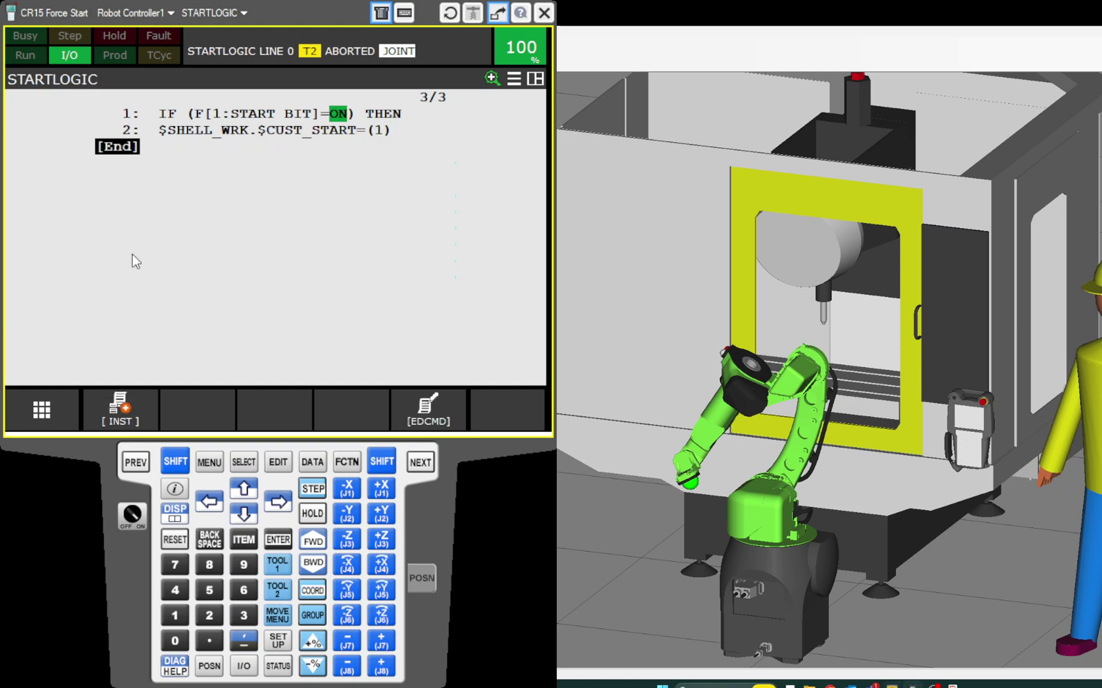
{"action": "left_click", "coordinate": [115, 414]}
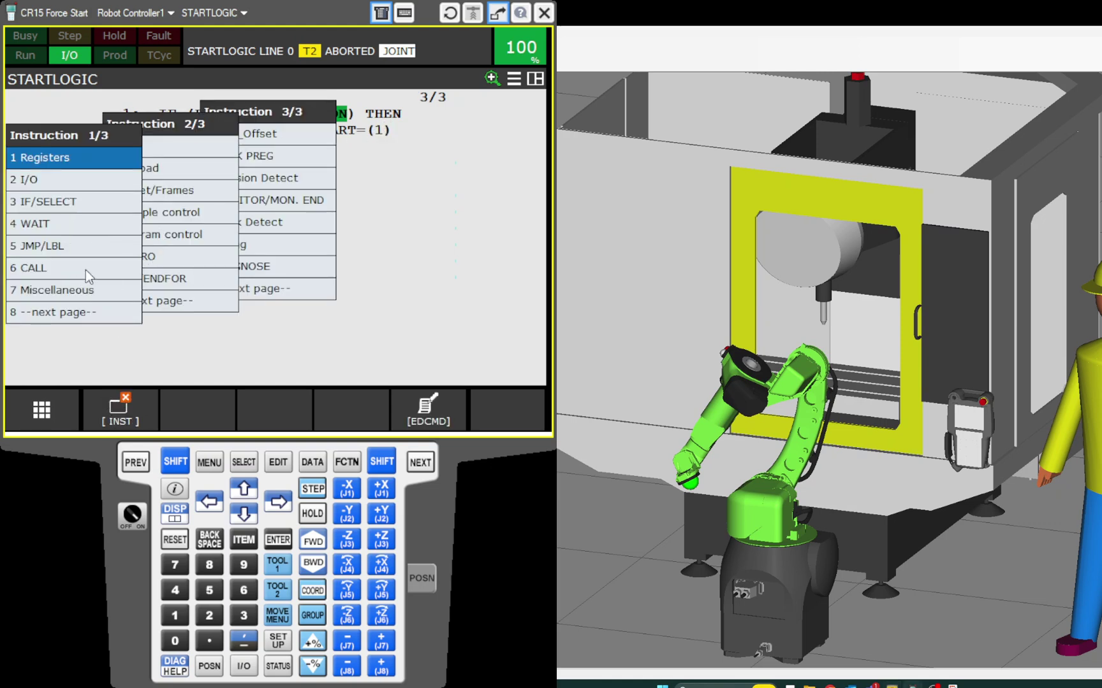
{"action": "left_click", "coordinate": [55, 179]}
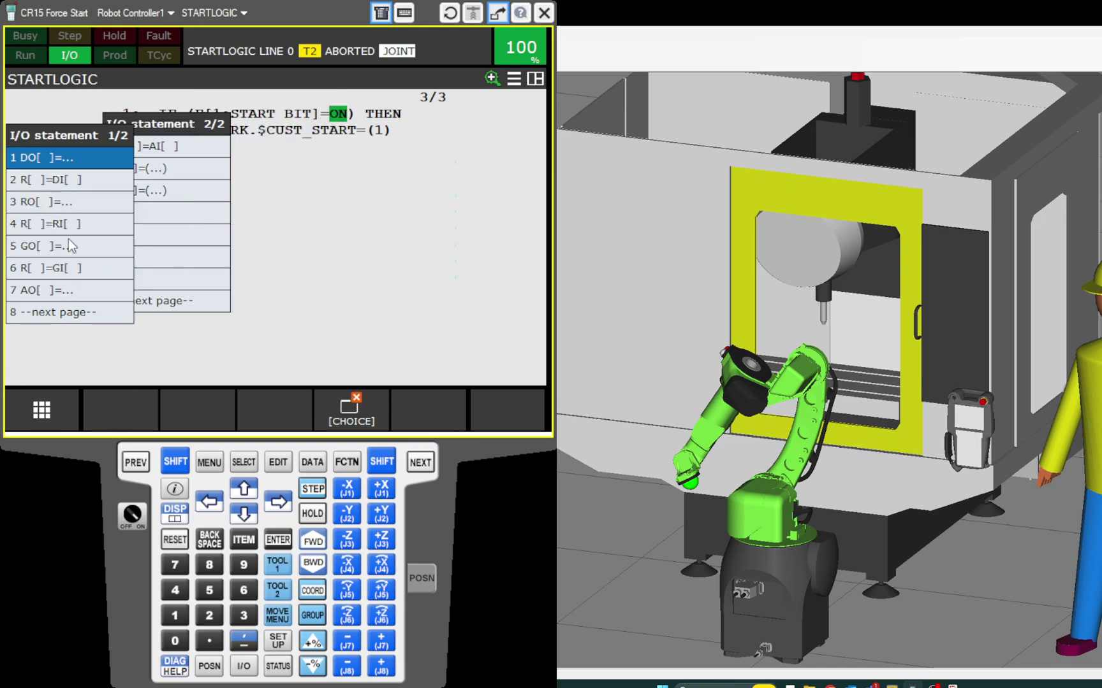
{"action": "scroll", "coordinate": [64, 268], "scroll_direction": "down", "scroll_amount": 1}
{"action": "scroll", "coordinate": [64, 268], "scroll_direction": "down", "scroll_amount": 1}
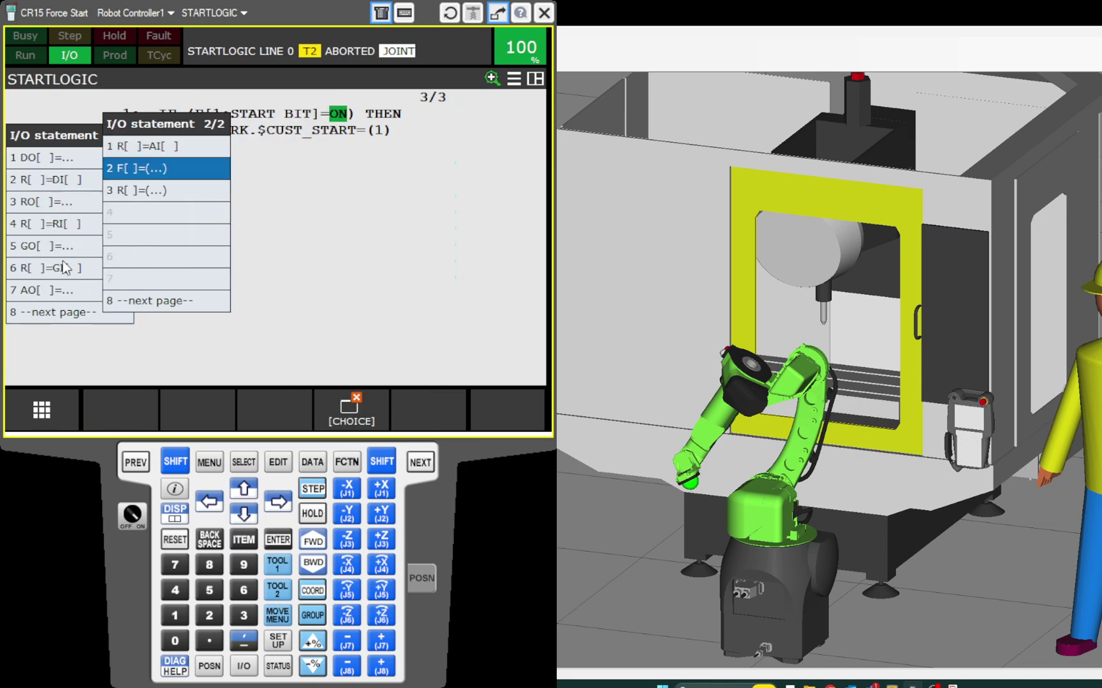
{"action": "key", "text": "Return"}
{"action": "key", "text": "Right"}
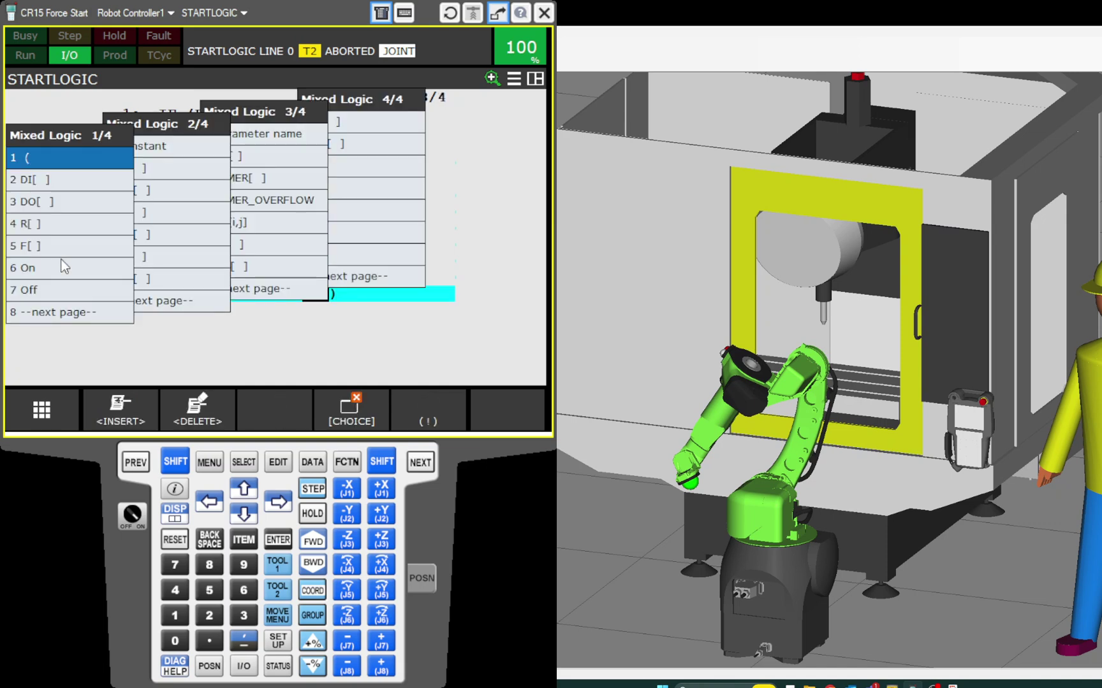
{"action": "key", "text": "7"}
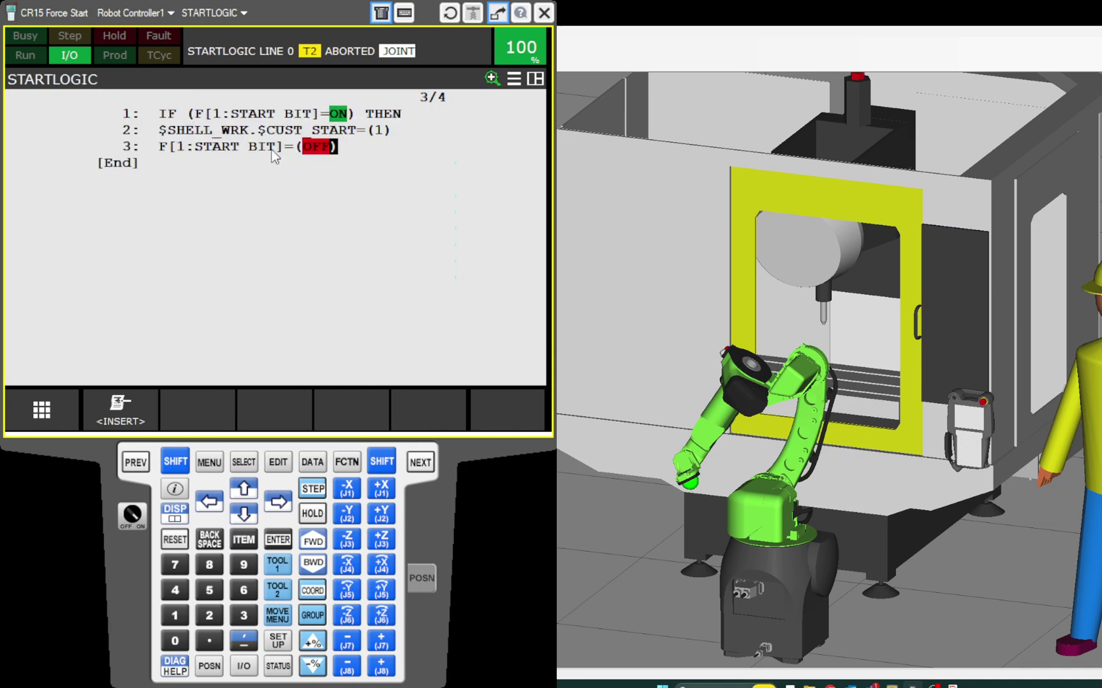
Step: Add ENDIF as line 4 to close the IF block, then bring up SETUP
{"action": "left_click", "coordinate": [169, 167]}
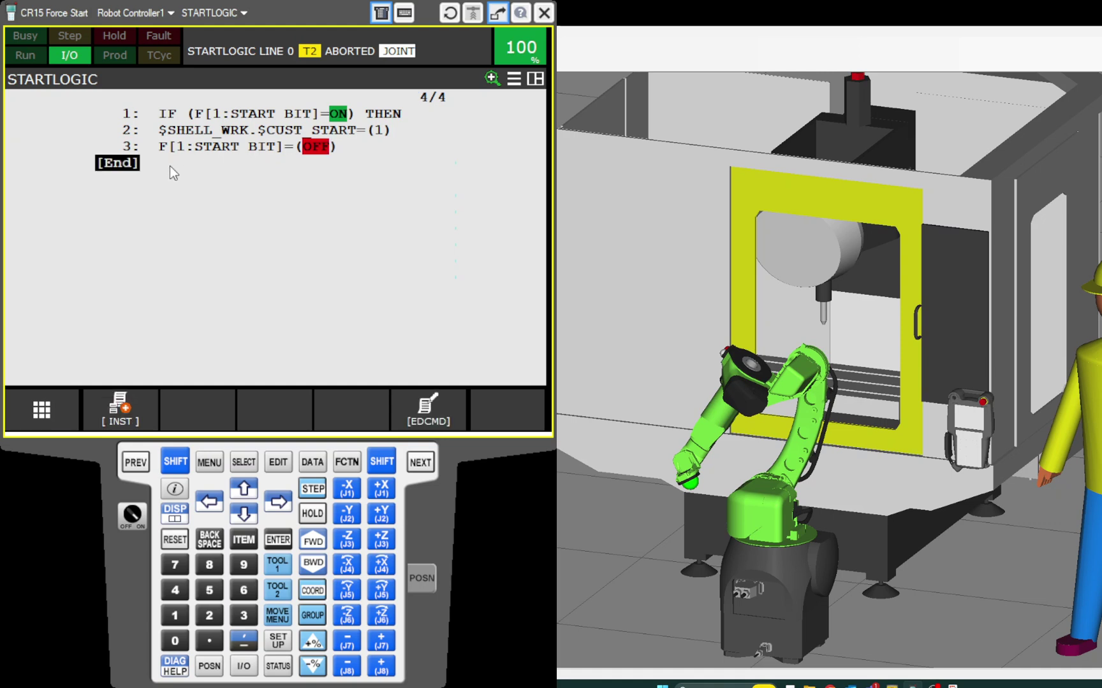
{"action": "left_click", "coordinate": [120, 412]}
{"action": "left_click", "coordinate": [69, 201]}
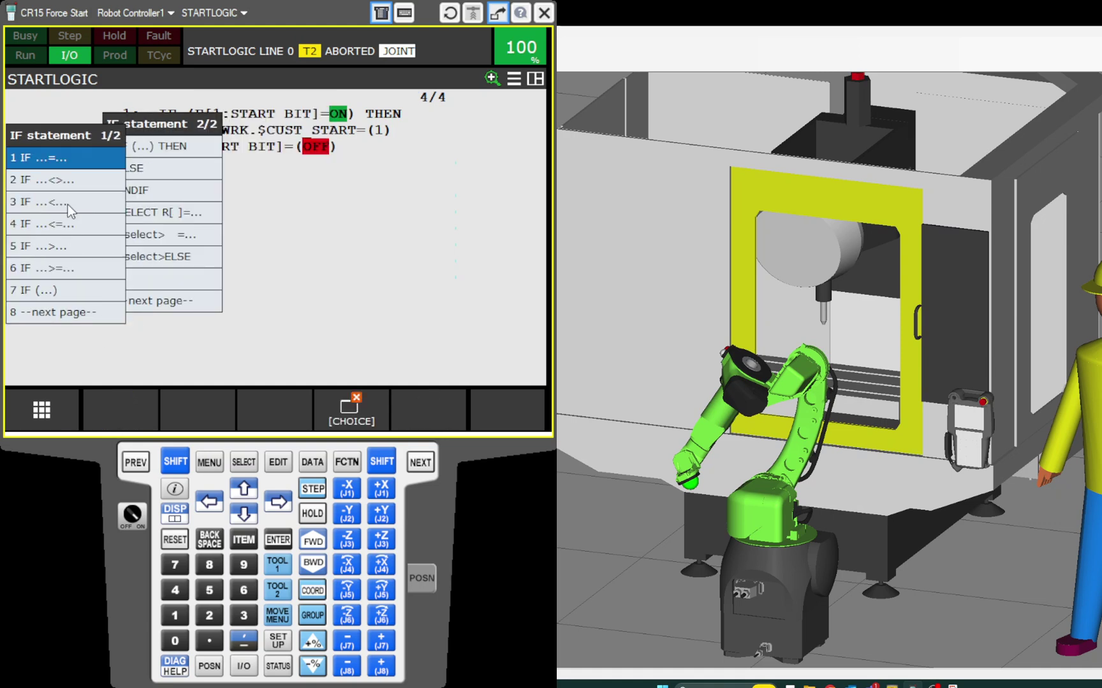
{"action": "left_click", "coordinate": [157, 169]}
{"action": "left_click", "coordinate": [130, 189]}
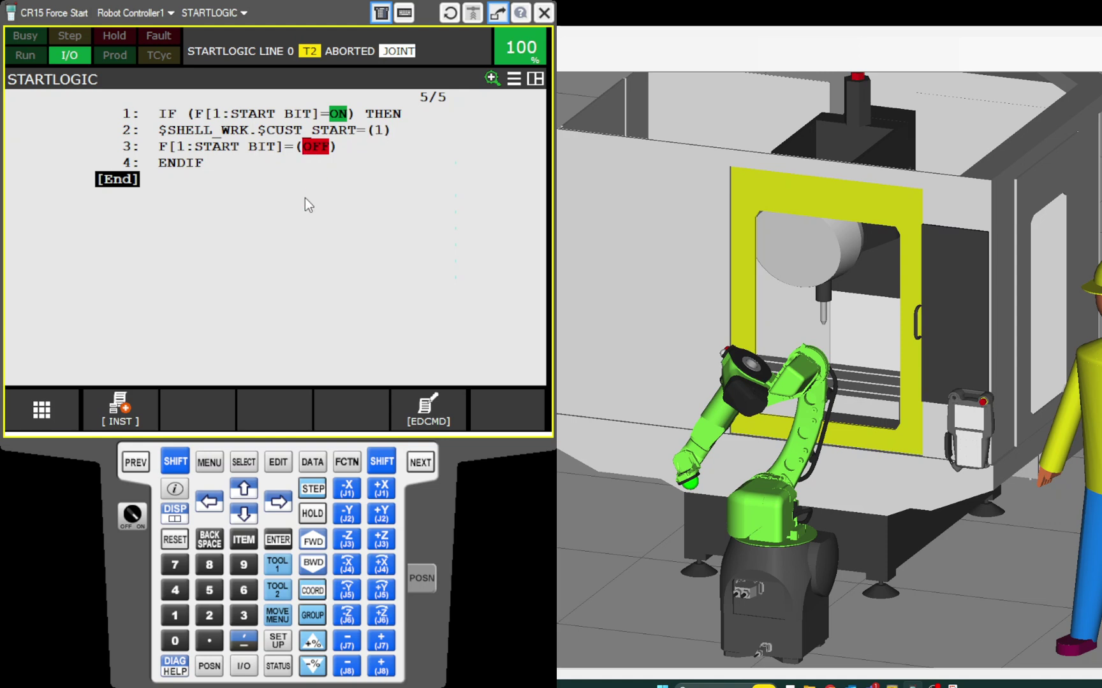
{"action": "left_click", "coordinate": [214, 467]}
{"action": "left_click", "coordinate": [90, 235]}
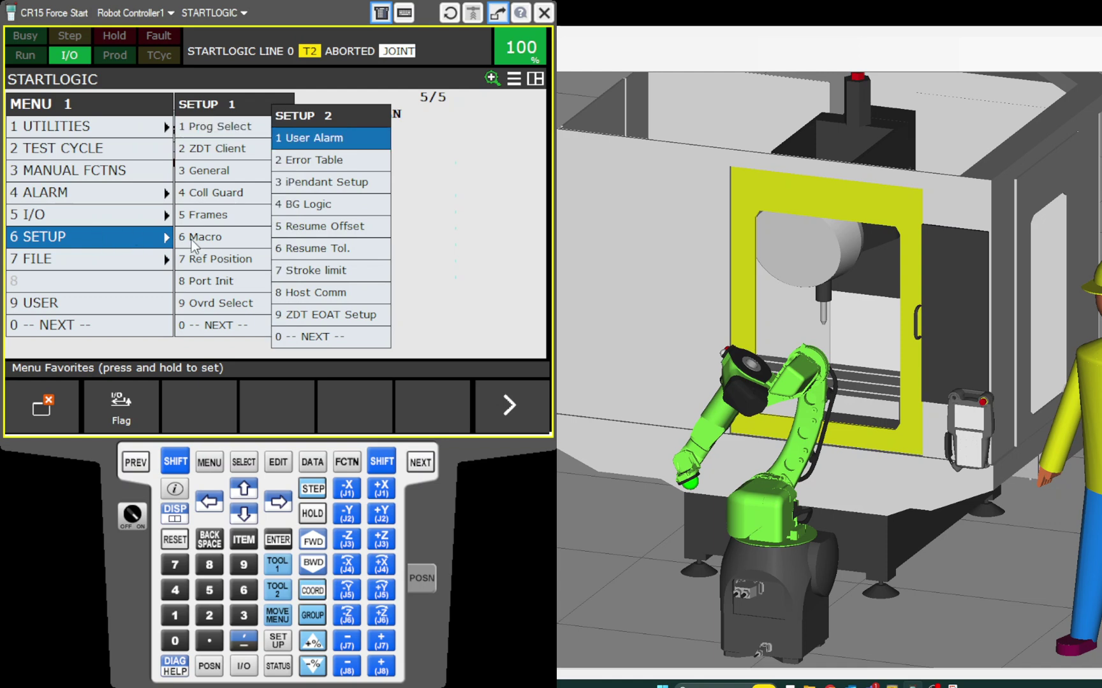
Step: Assign STARTLOGIC to background logic slot 1 and set it running
{"action": "left_click", "coordinate": [328, 205]}
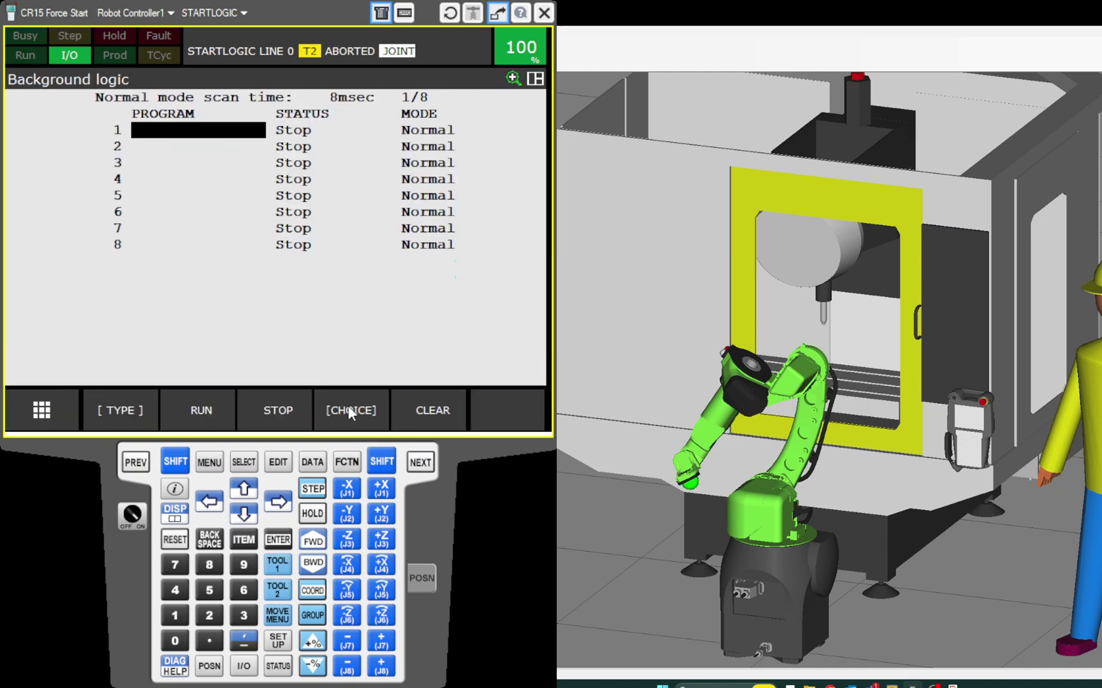
{"action": "left_click", "coordinate": [350, 411]}
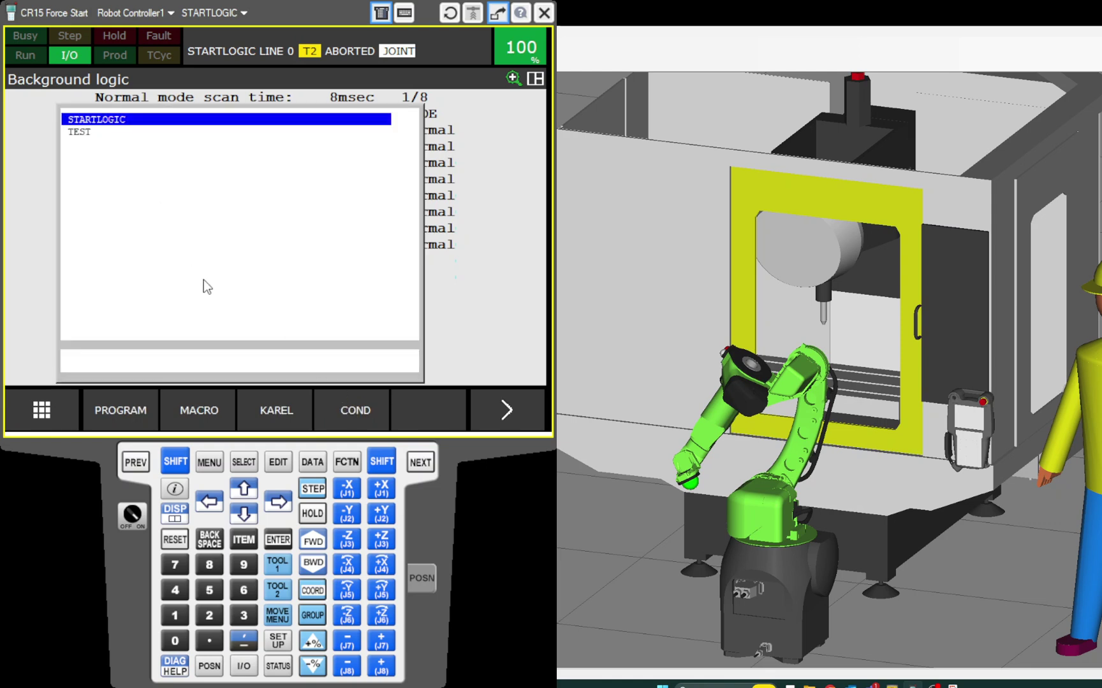
{"action": "left_click", "coordinate": [278, 541]}
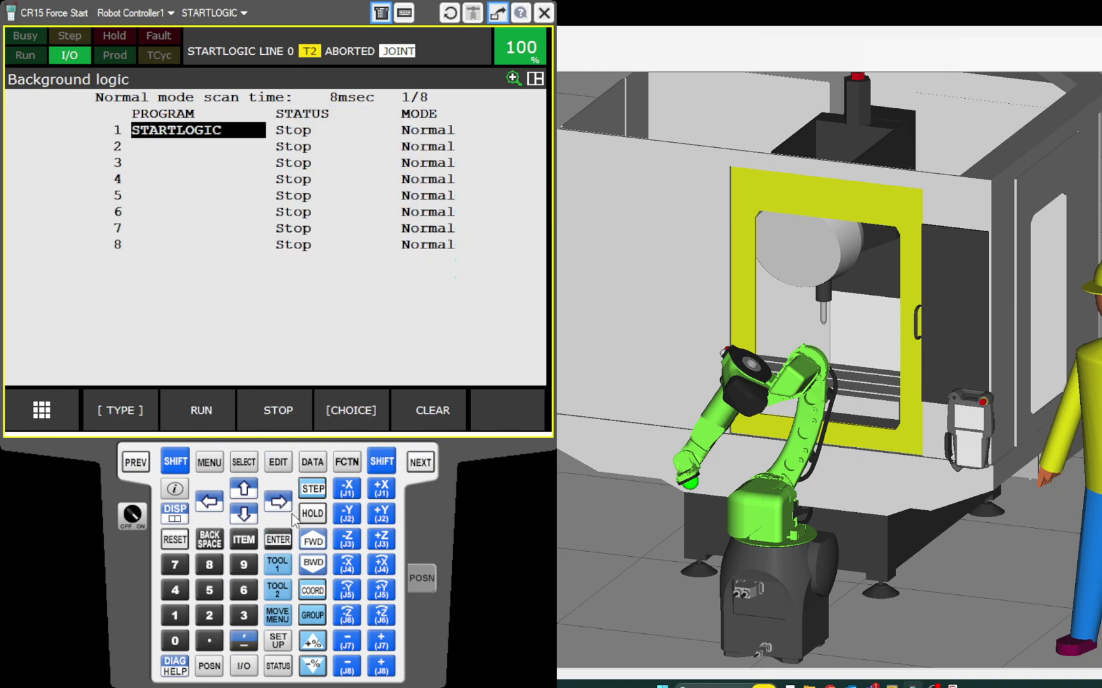
{"action": "left_click", "coordinate": [199, 410]}
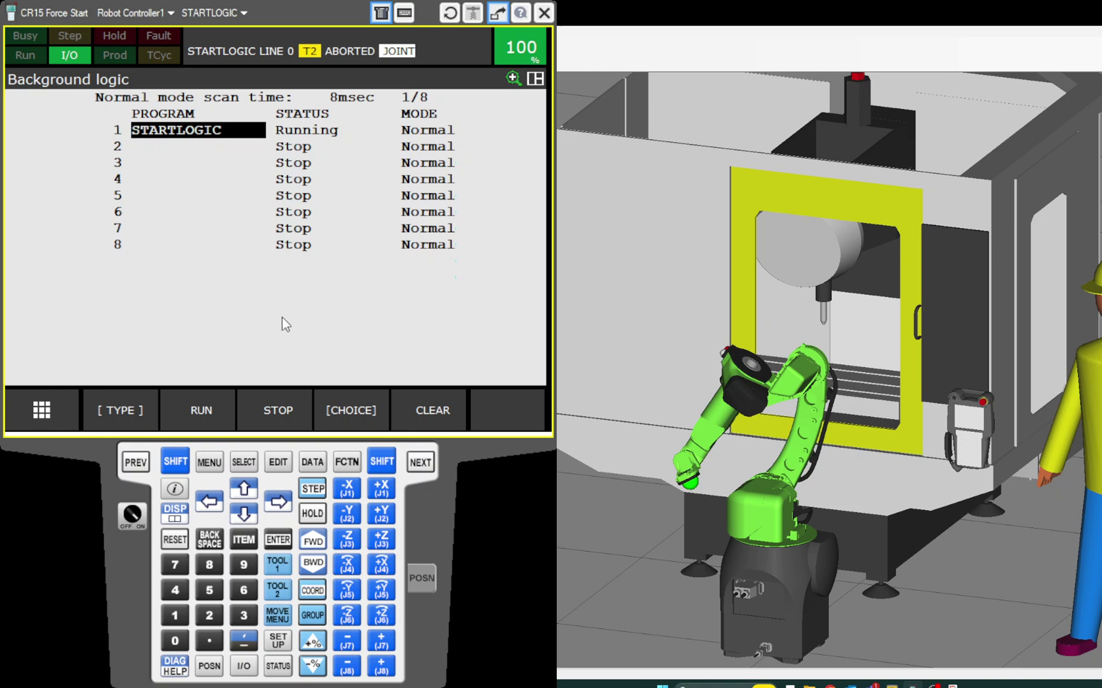
Step: Reach the Flag status list via the Flag shortcut in Menu Favorites, showing F[1] OFF
{"action": "left_click", "coordinate": [243, 666]}
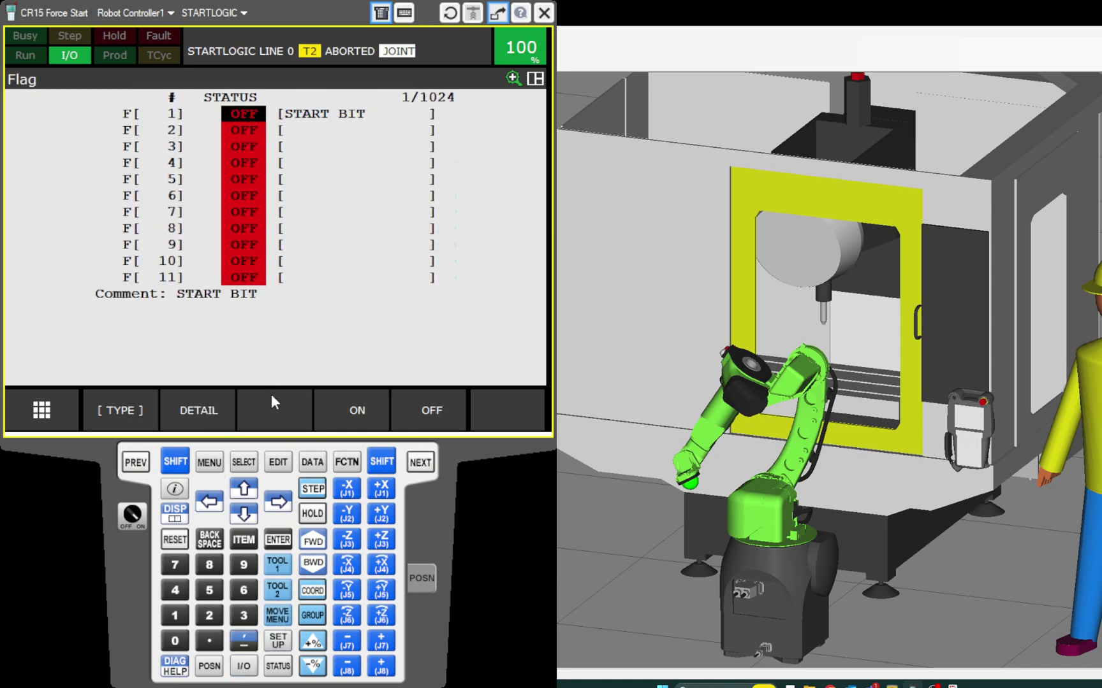
{"action": "left_click", "coordinate": [210, 462]}
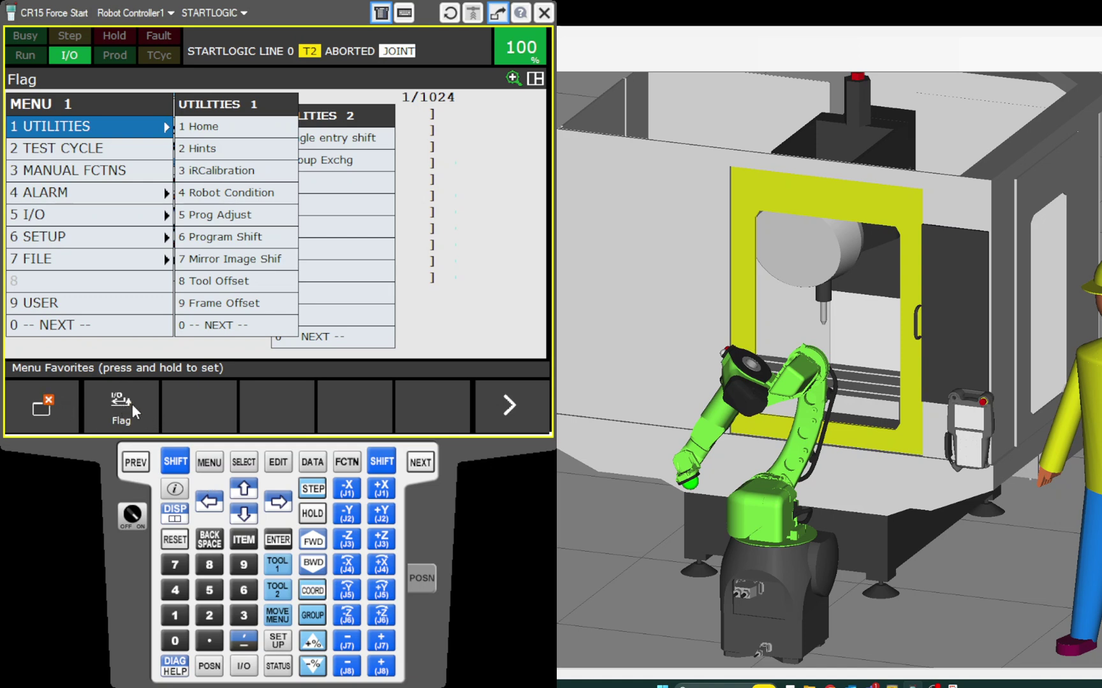
{"action": "left_click", "coordinate": [200, 409]}
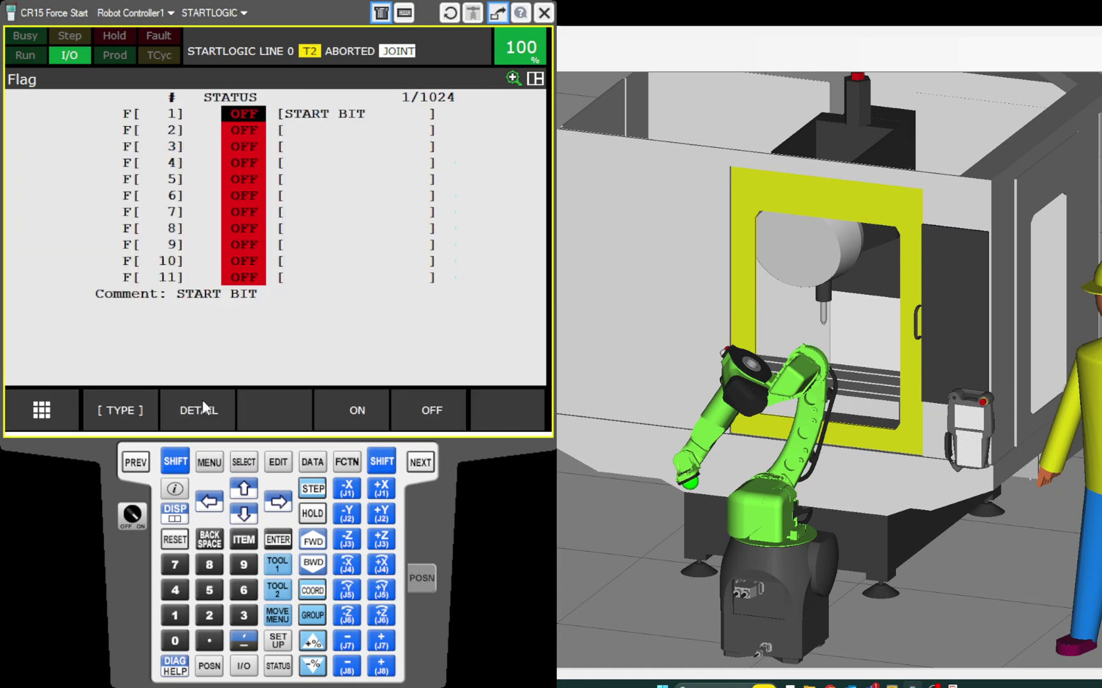
{"action": "left_click", "coordinate": [209, 462]}
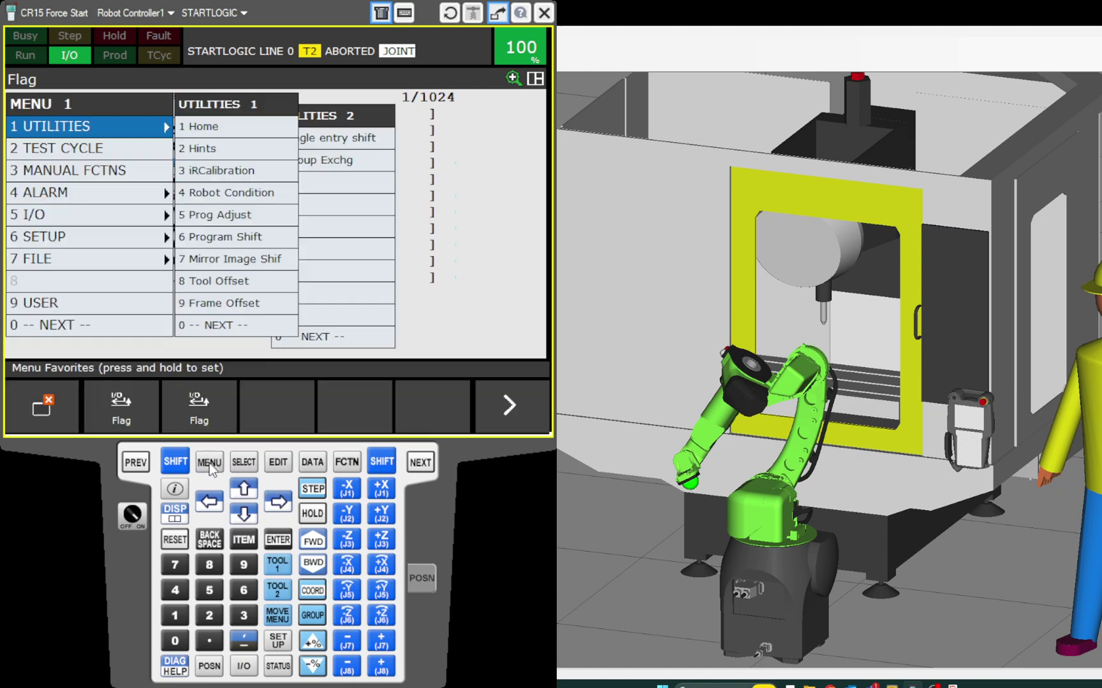
{"action": "left_click", "coordinate": [198, 411]}
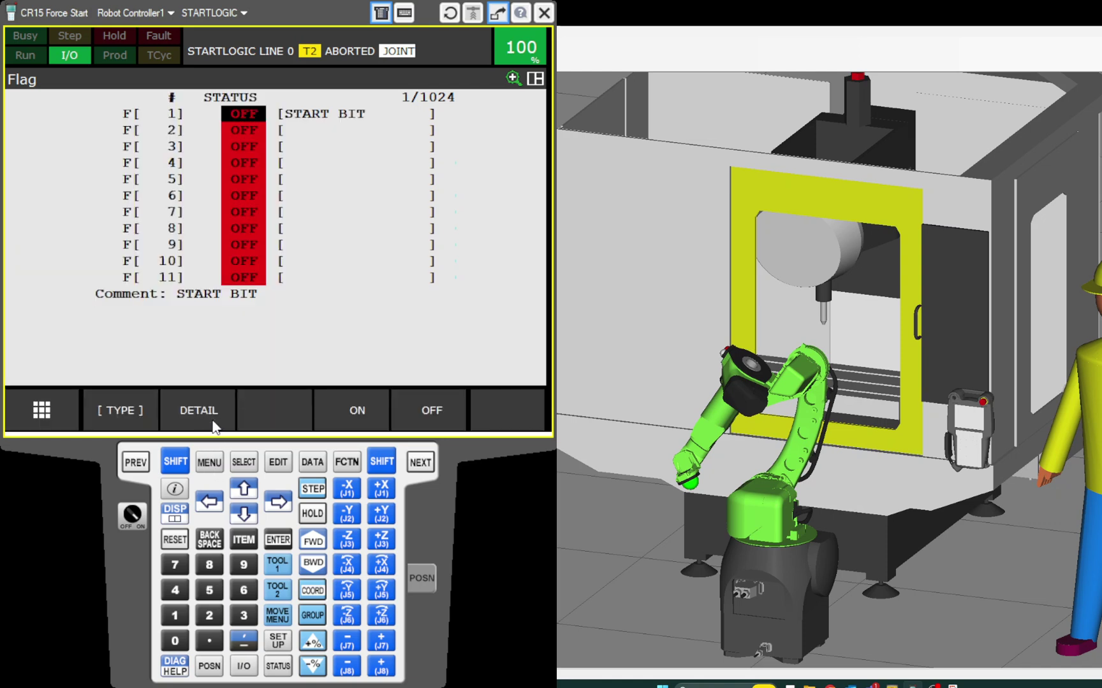
Step: Show position registers, select and open TEST, then return to the Flag list
{"action": "left_click", "coordinate": [313, 463]}
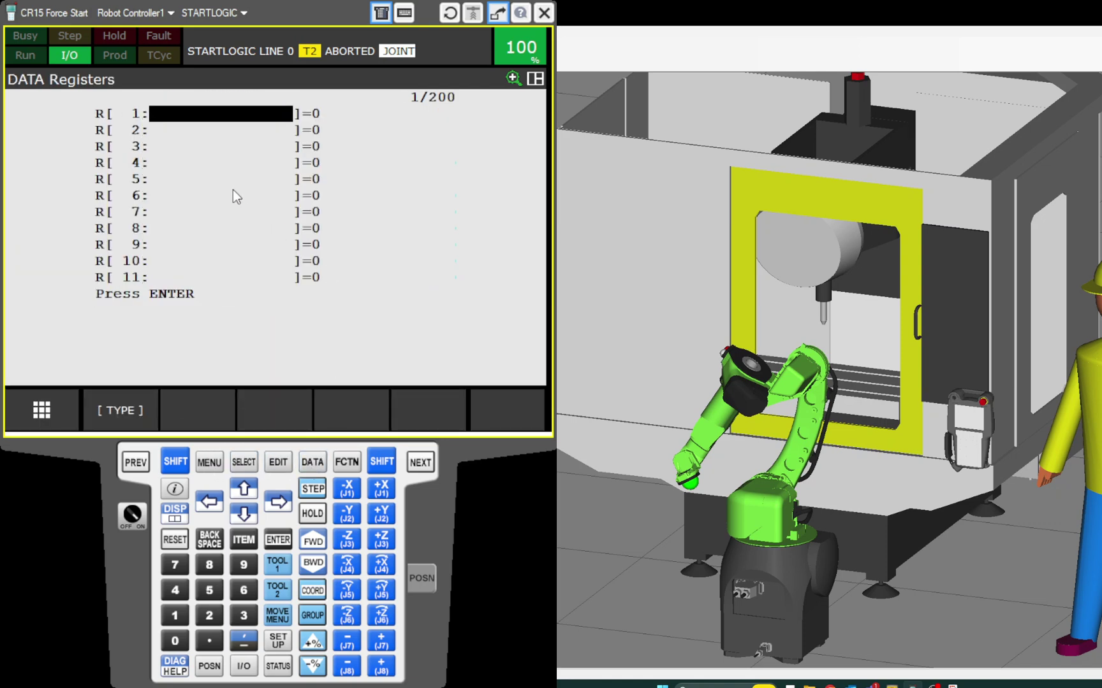
{"action": "left_click", "coordinate": [124, 413]}
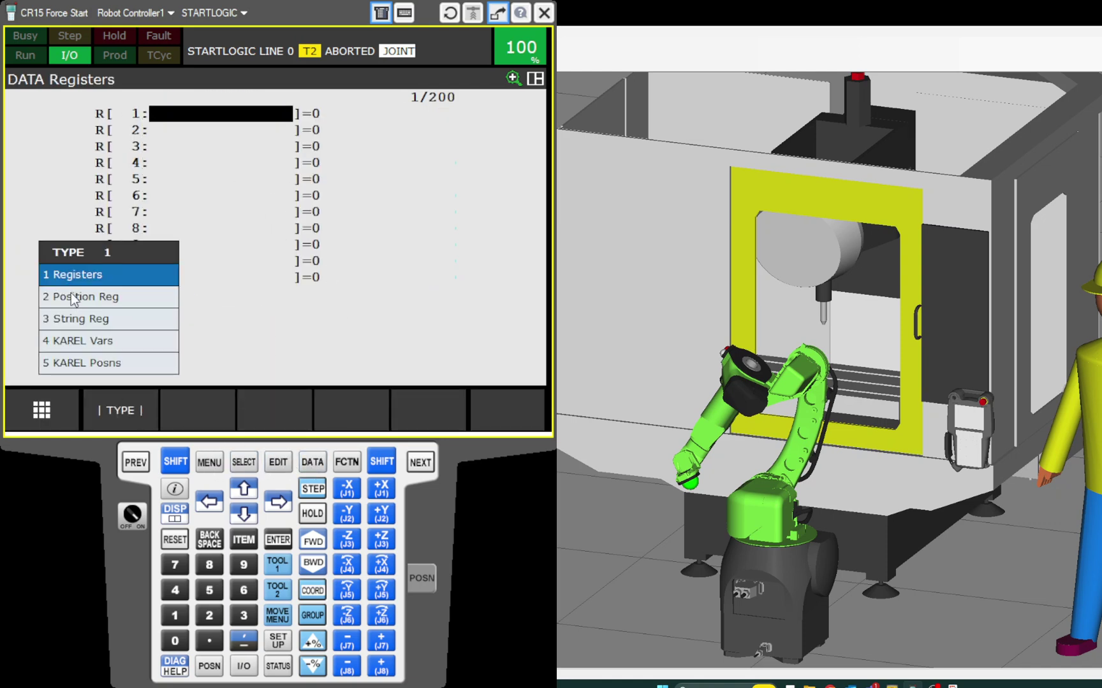
{"action": "left_click", "coordinate": [77, 293]}
{"action": "left_click", "coordinate": [244, 462]}
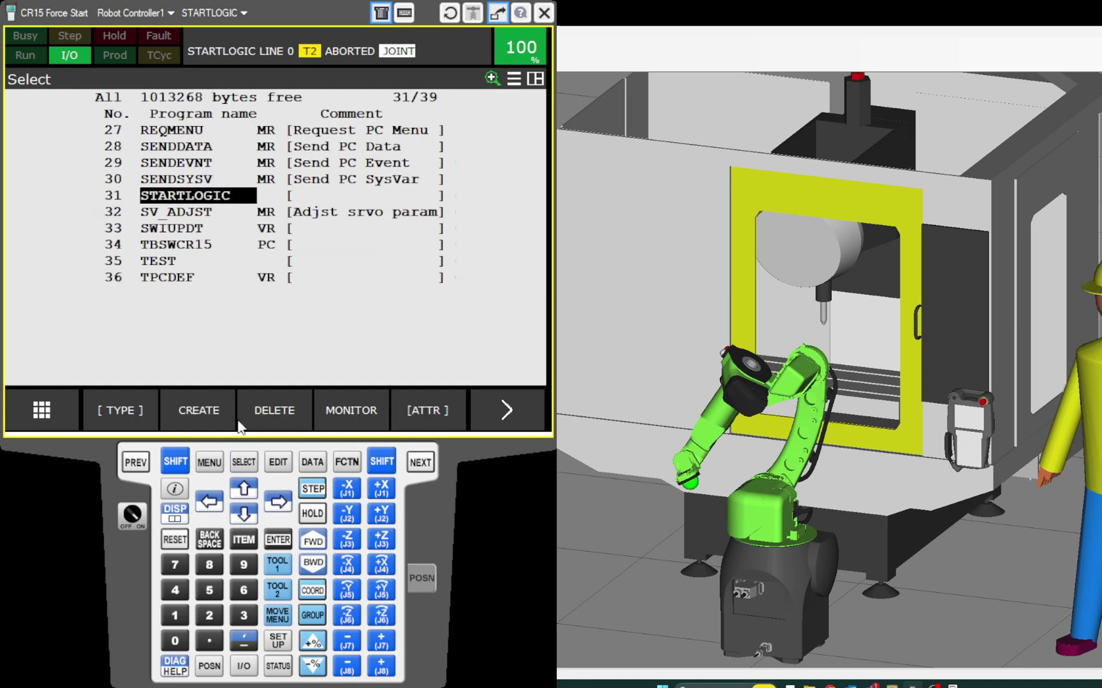
{"action": "left_click", "coordinate": [167, 262]}
{"action": "left_click", "coordinate": [167, 262]}
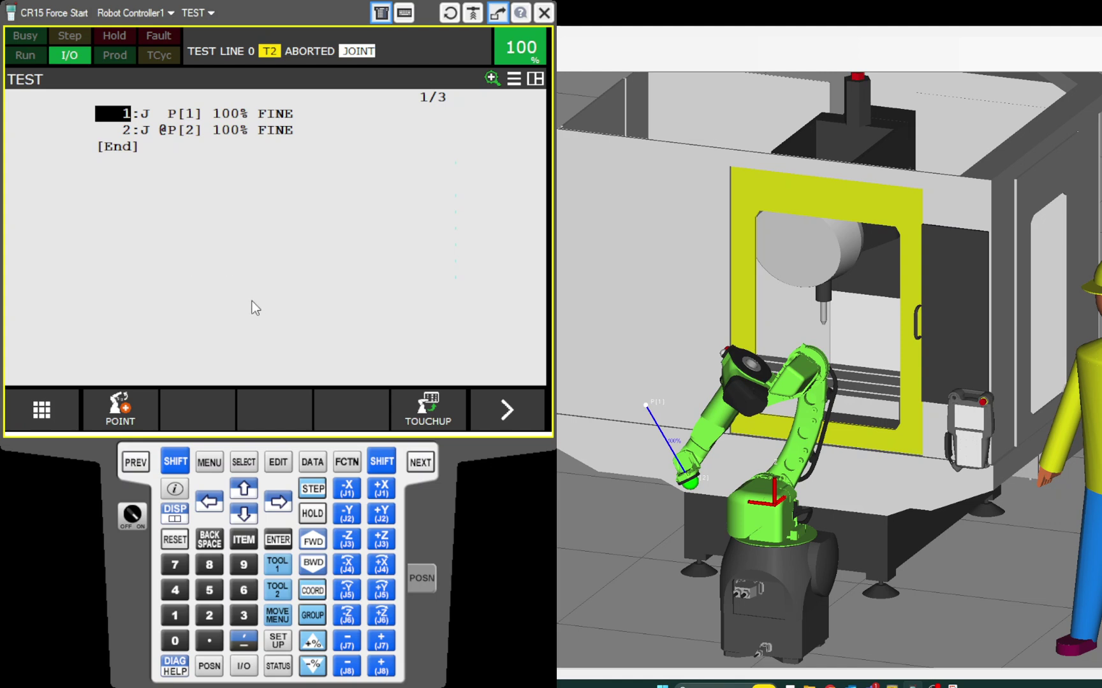
{"action": "left_click", "coordinate": [209, 464]}
{"action": "left_click", "coordinate": [199, 412]}
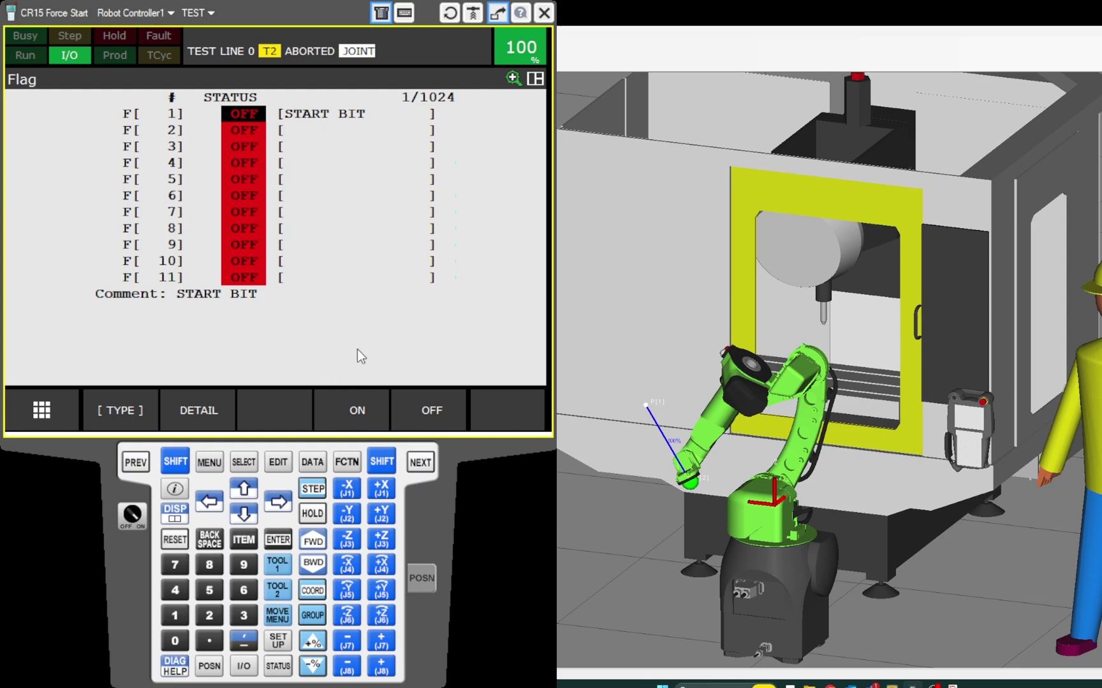
Step: Split the pendant display into two panes, Flags beside system variables
{"action": "key", "text": "shift"}
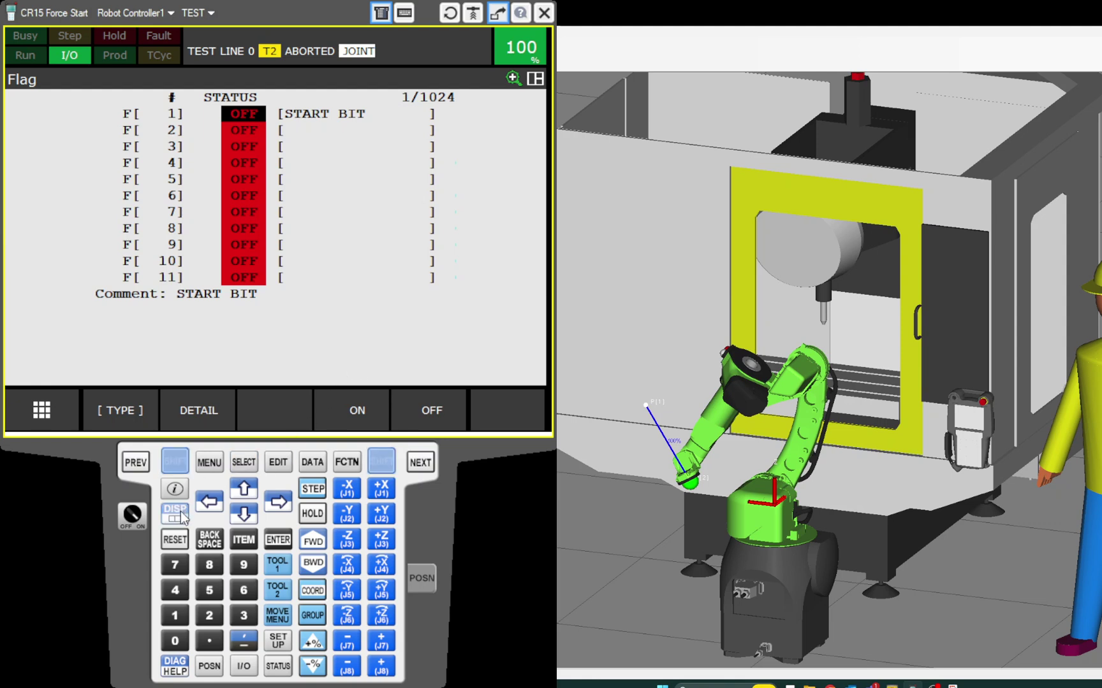
{"action": "left_click", "coordinate": [181, 514]}
{"action": "left_click", "coordinate": [252, 150]}
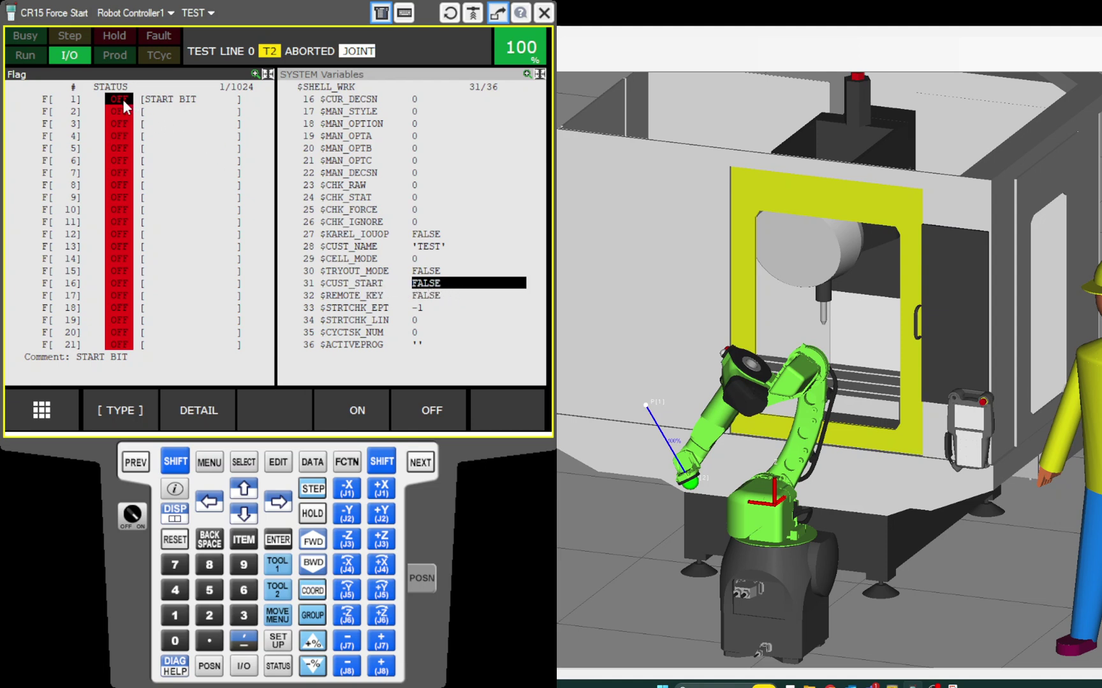
Step: Twice turn F[1] ON to make $CUST_START TRUE, then reset $CUST_START to FALSE
{"action": "left_click", "coordinate": [344, 413]}
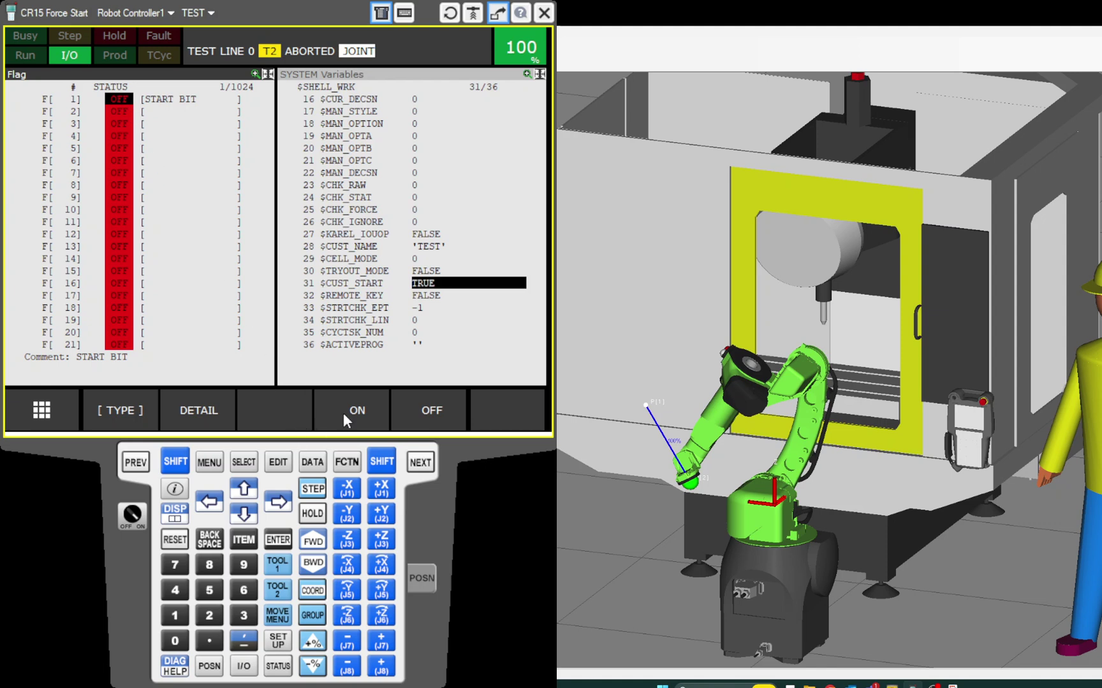
{"action": "left_click", "coordinate": [429, 292]}
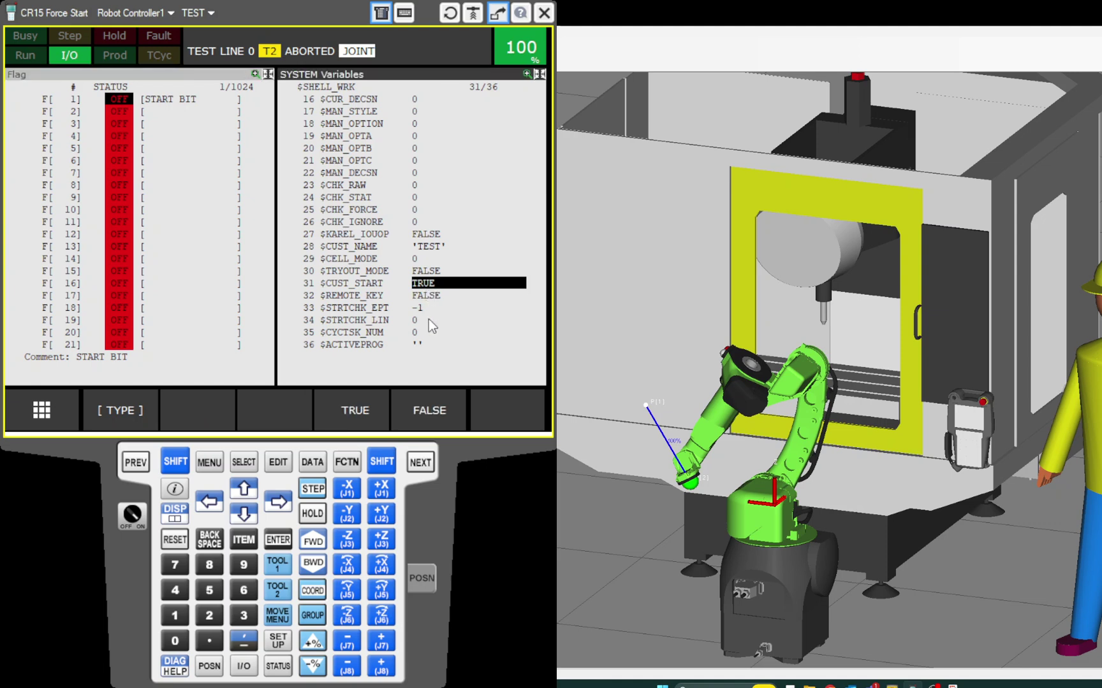
{"action": "left_click", "coordinate": [431, 411]}
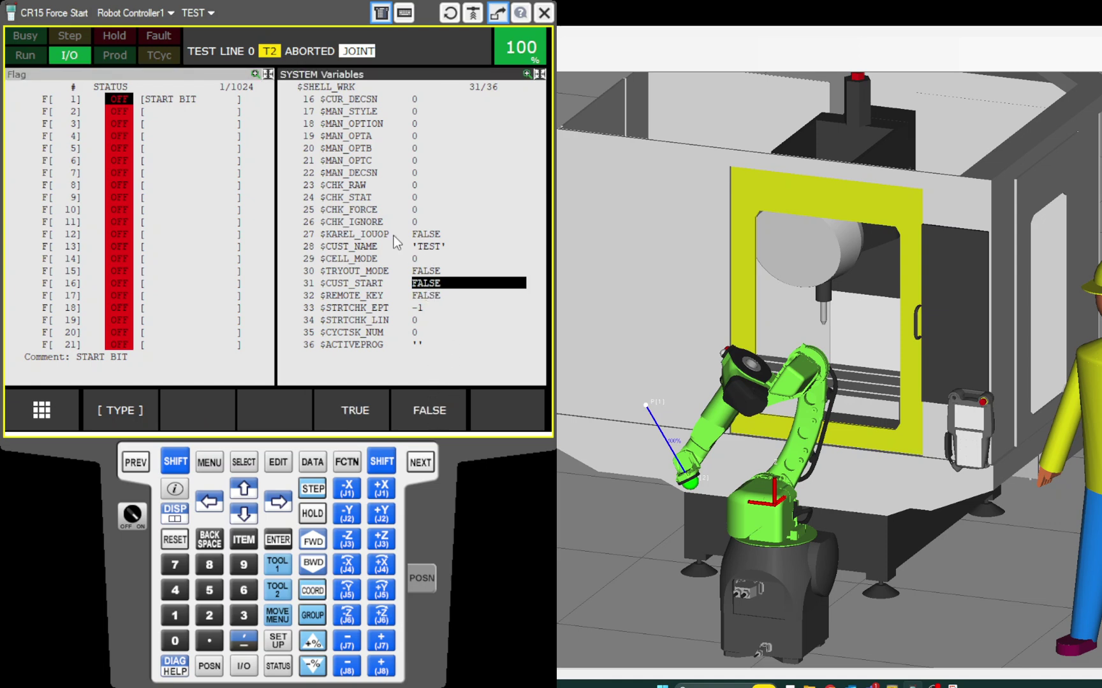
{"action": "left_click", "coordinate": [113, 97]}
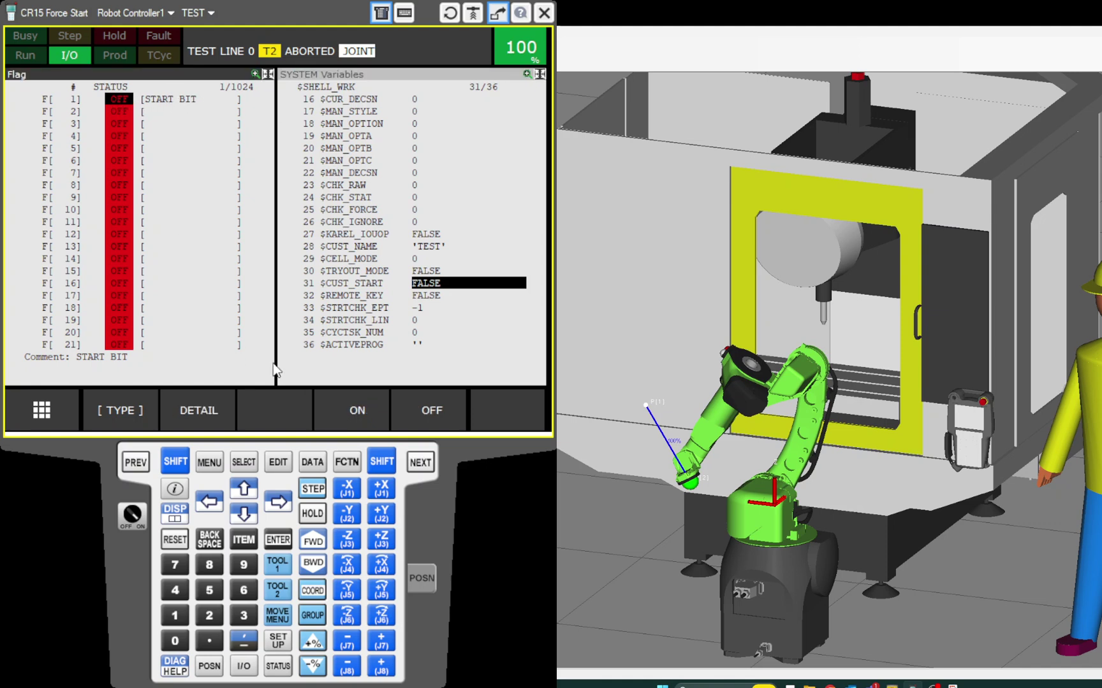
{"action": "left_click", "coordinate": [339, 408]}
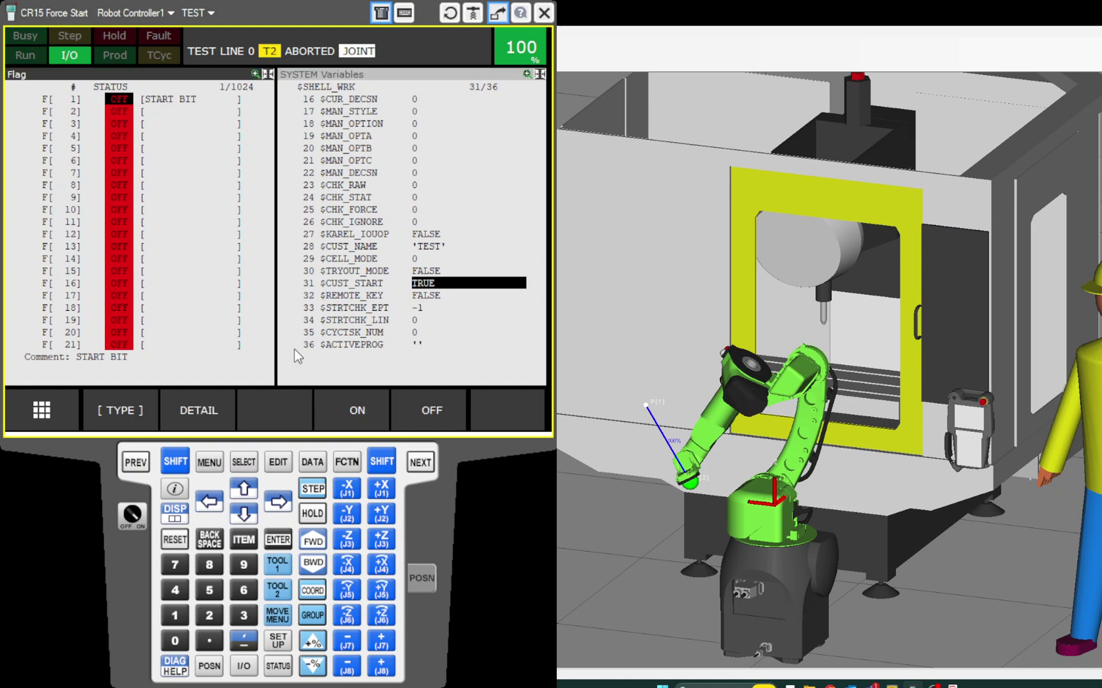
{"action": "left_click", "coordinate": [429, 287]}
{"action": "left_click", "coordinate": [433, 420]}
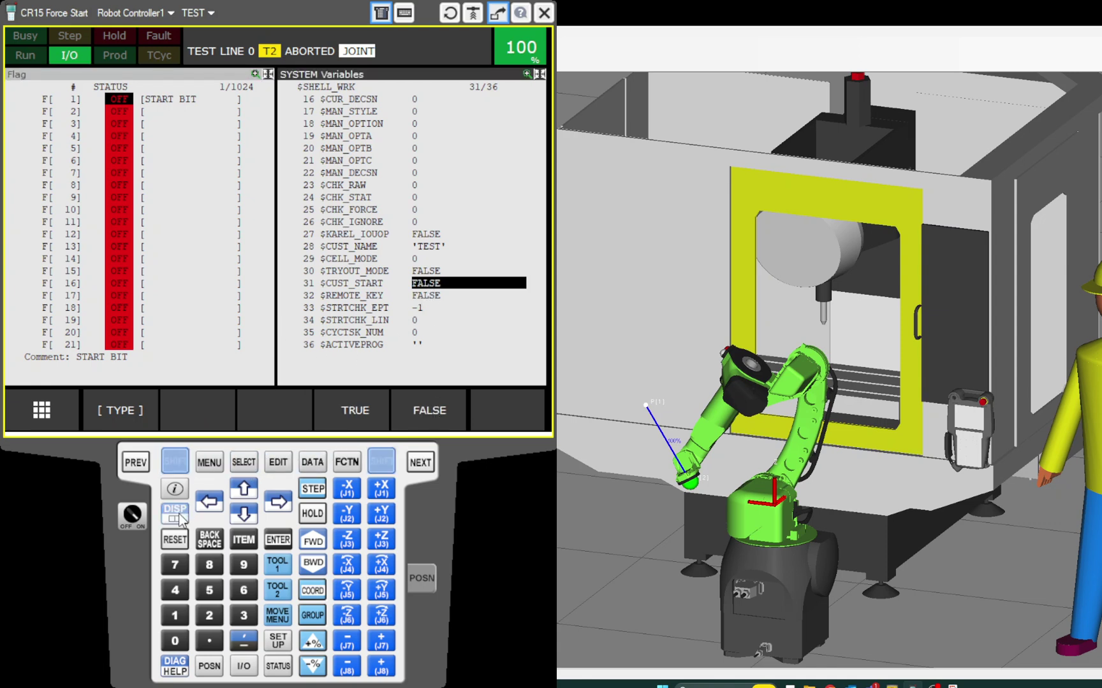
{"action": "left_click", "coordinate": [182, 515], "text": "shift"}
Step: Return to a single pane and filter the program list to TP programs only
{"action": "left_click", "coordinate": [253, 133]}
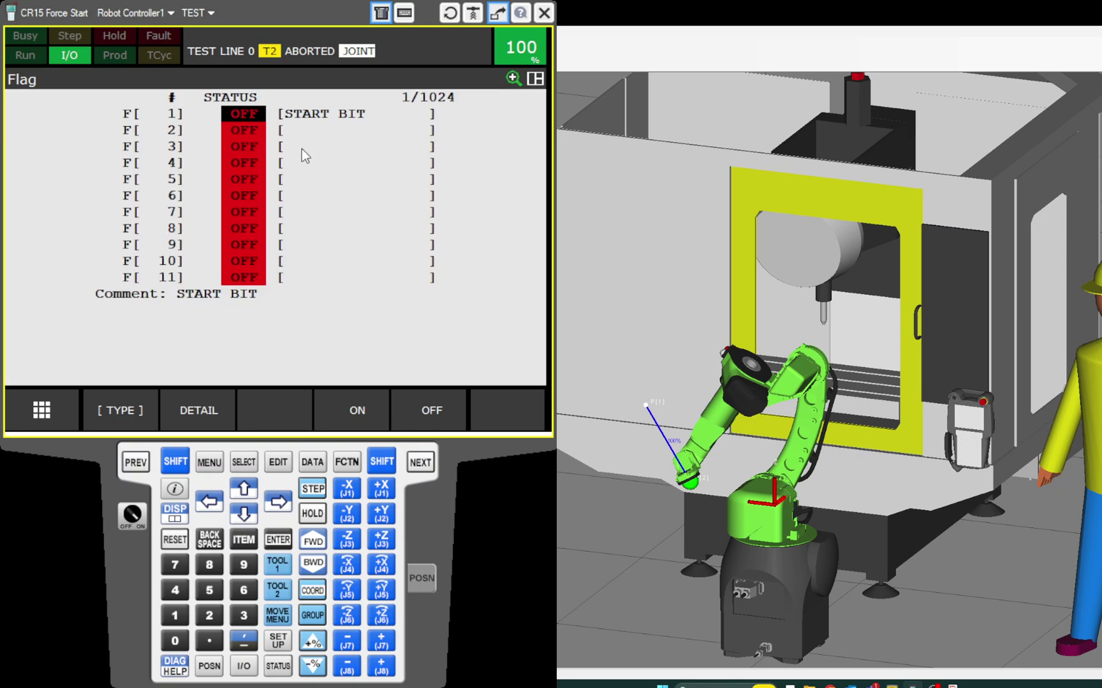
{"action": "left_click", "coordinate": [242, 462]}
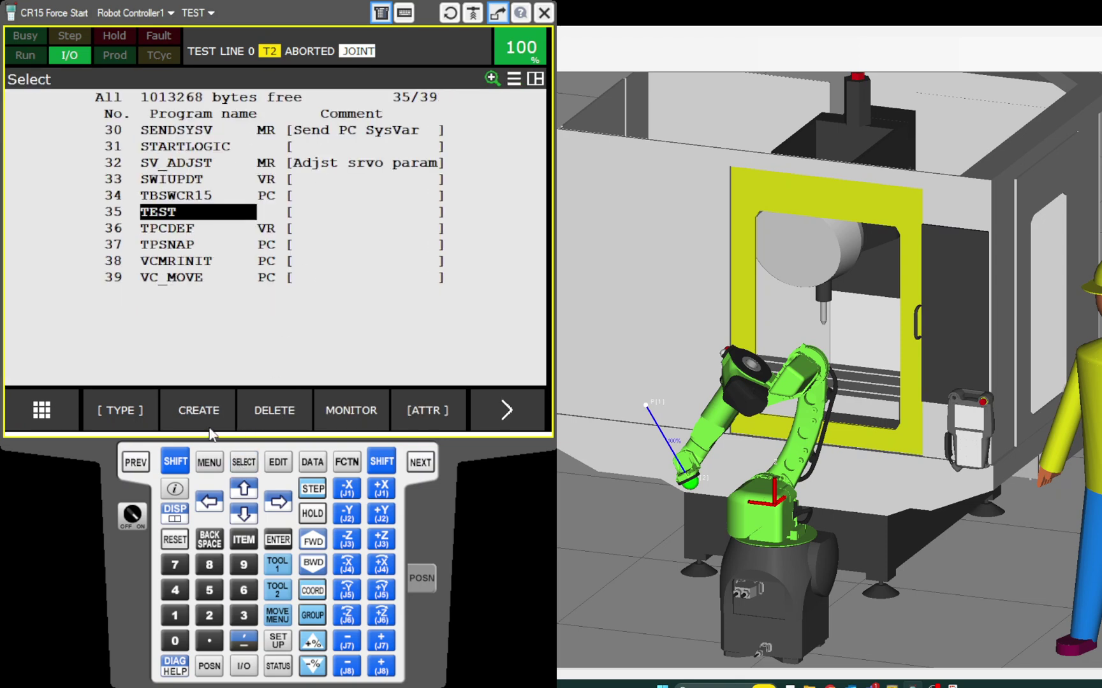
{"action": "left_click", "coordinate": [103, 411]}
{"action": "left_click", "coordinate": [80, 297]}
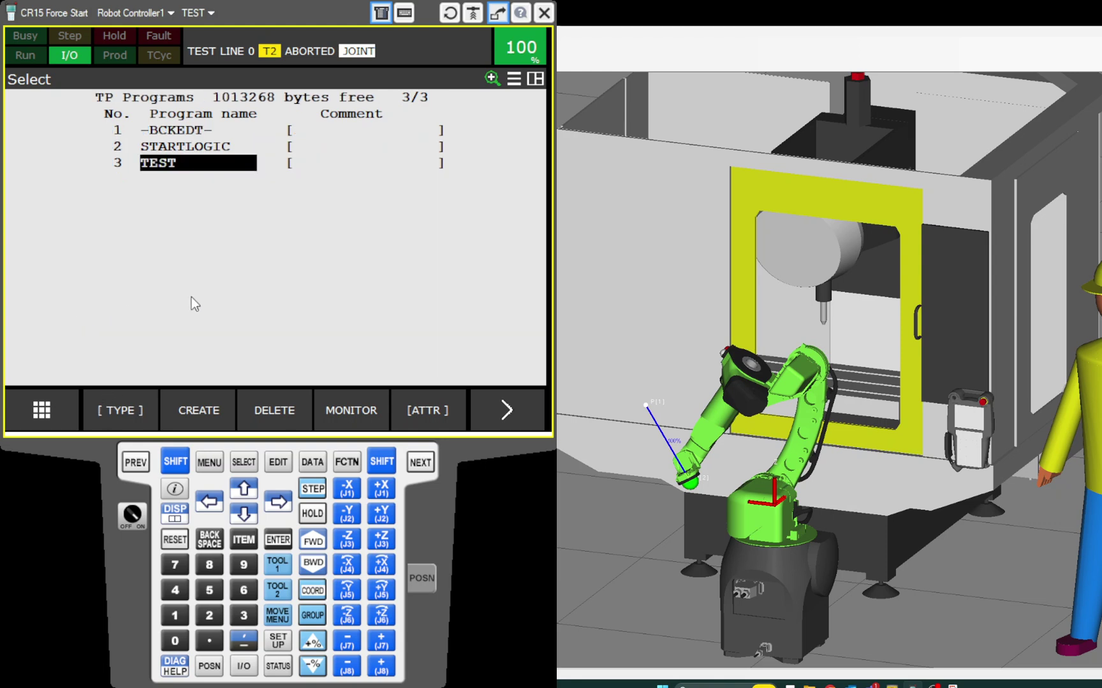
Step: Abort all running programs and go back to the Flag list
{"action": "left_click", "coordinate": [354, 464]}
{"action": "left_click", "coordinate": [413, 128]}
{"action": "left_click", "coordinate": [210, 469]}
{"action": "left_click", "coordinate": [206, 411]}
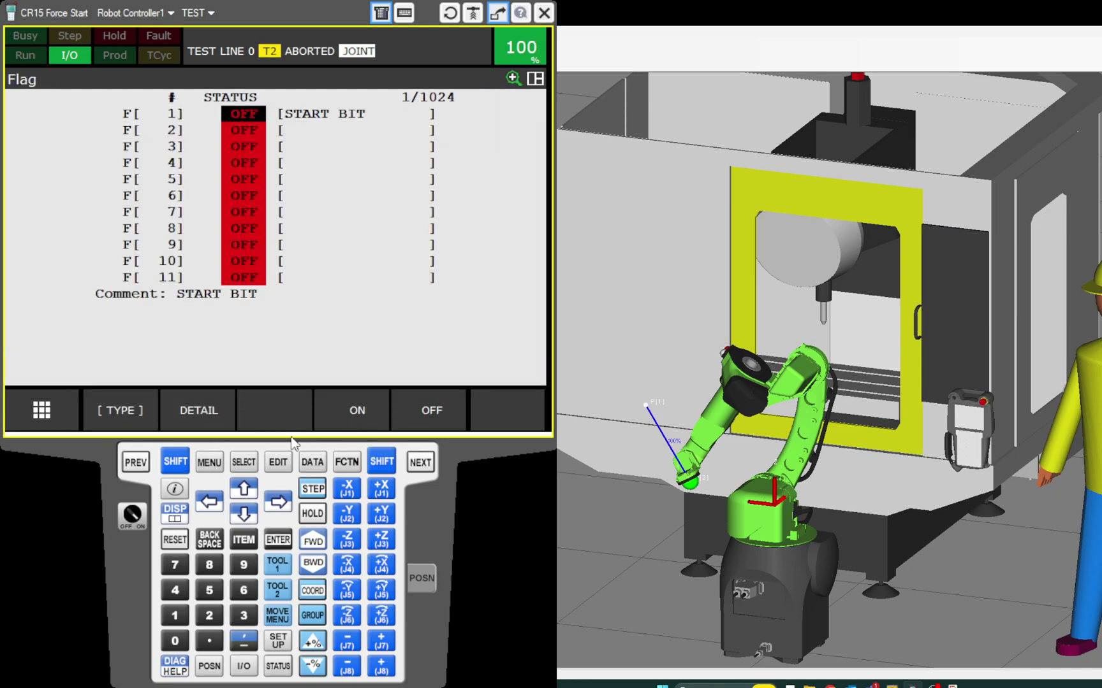
Step: Open SYSTEM > Variables showing $SHELL_WRK with $CUST_START reading TRUE
{"action": "left_click", "coordinate": [215, 465]}
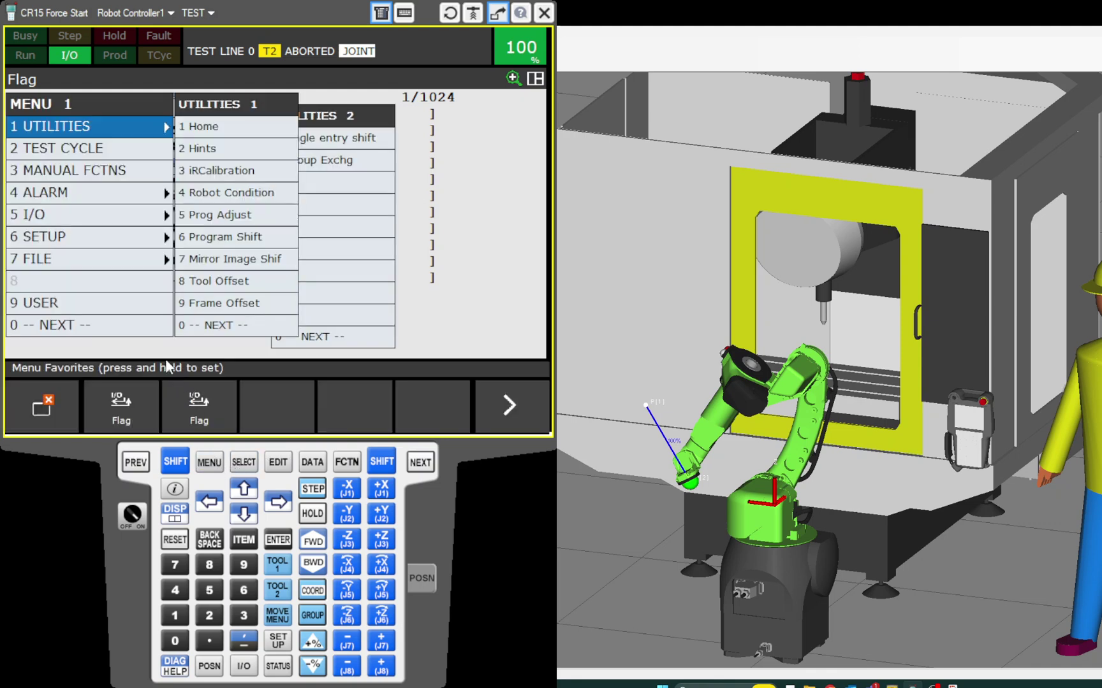
{"action": "left_click", "coordinate": [128, 327]}
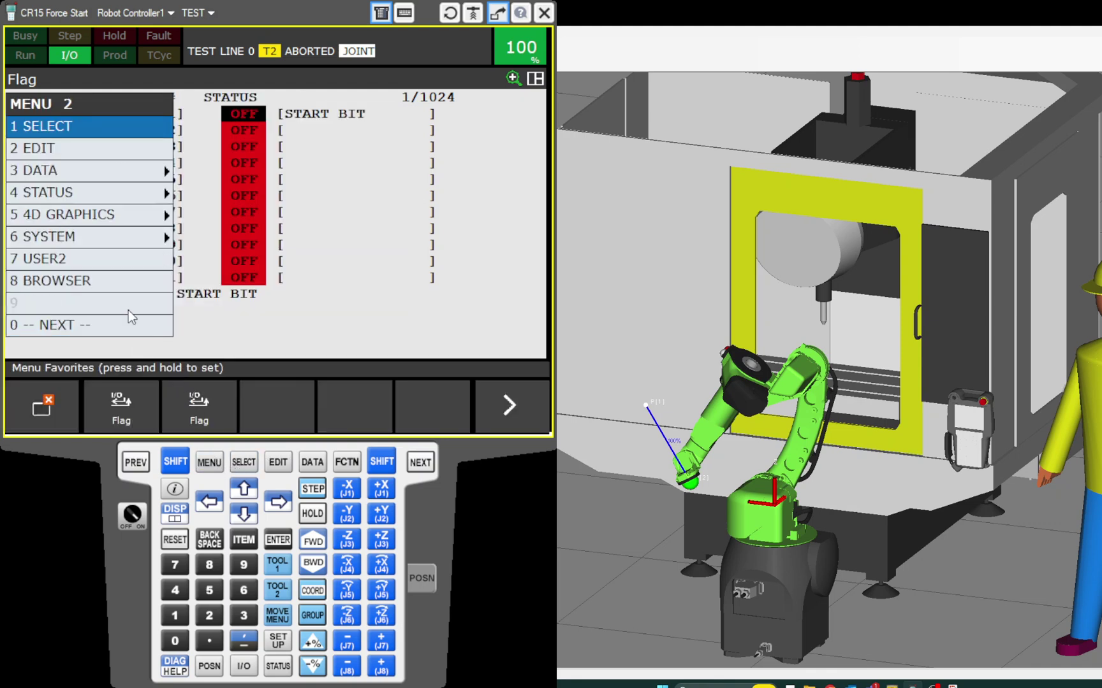
{"action": "left_click", "coordinate": [76, 237]}
{"action": "left_click", "coordinate": [226, 147]}
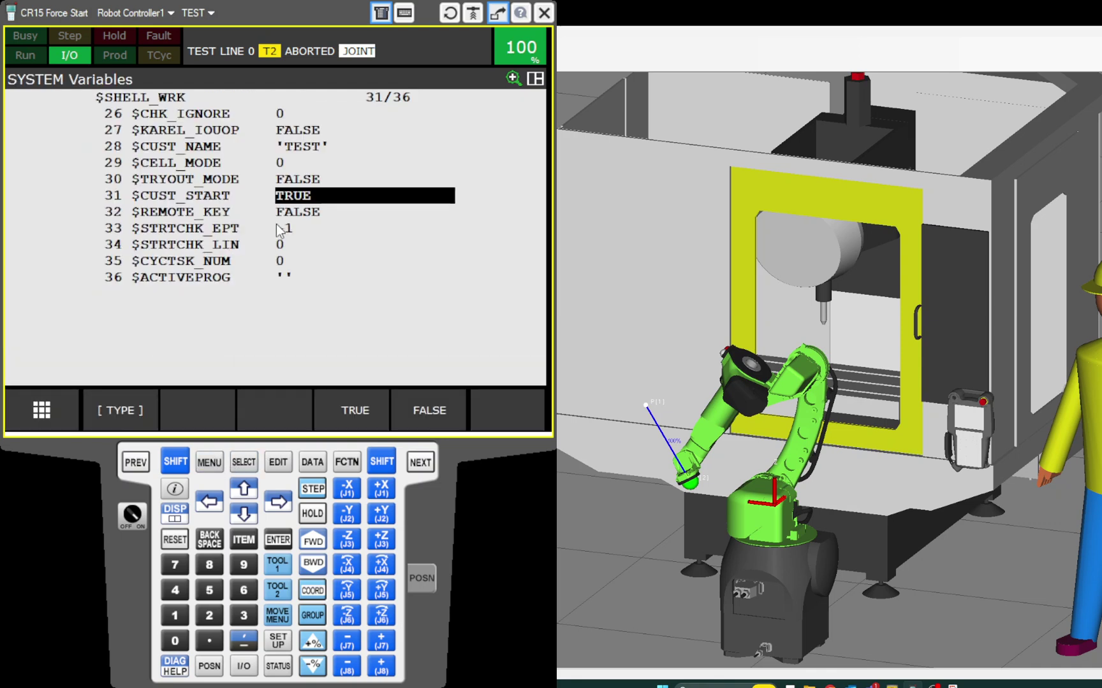
Step: Set $CUST_START back to FALSE, then inspect the robot cell with its machine and worker
{"action": "left_click", "coordinate": [432, 412]}
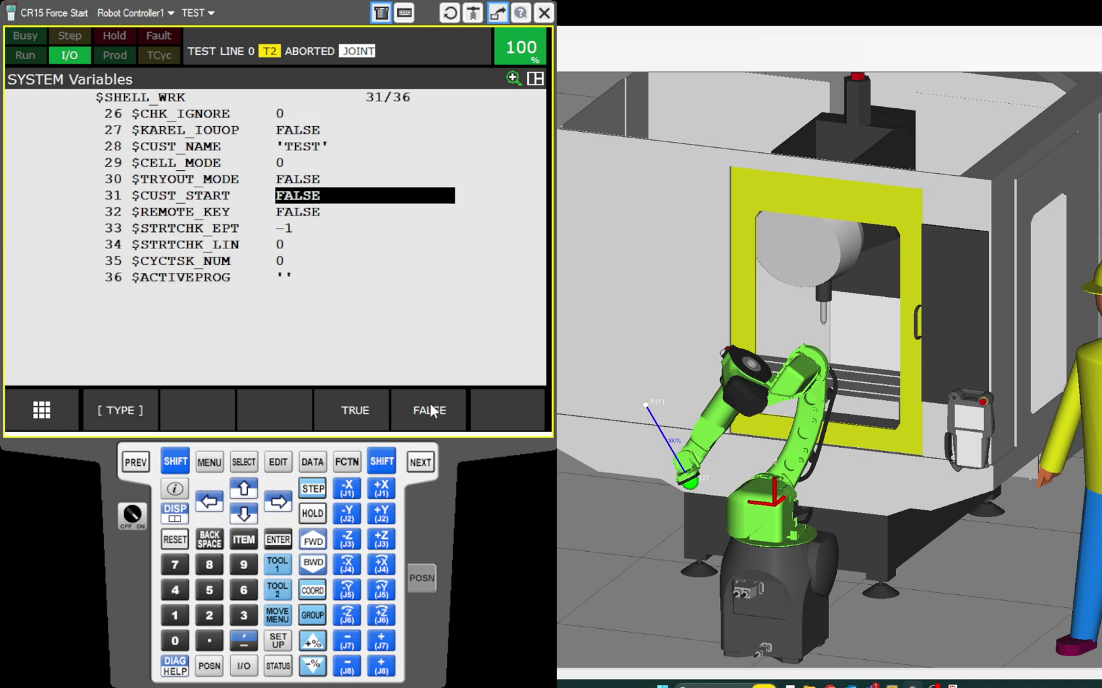
{"action": "scroll", "coordinate": [918, 347], "scroll_direction": "down", "scroll_amount": 5}
{"action": "left_click_drag", "start_coordinate": [918, 347], "coordinate": [918, 395]}
{"action": "scroll", "coordinate": [918, 396], "scroll_direction": "up", "scroll_amount": 2}
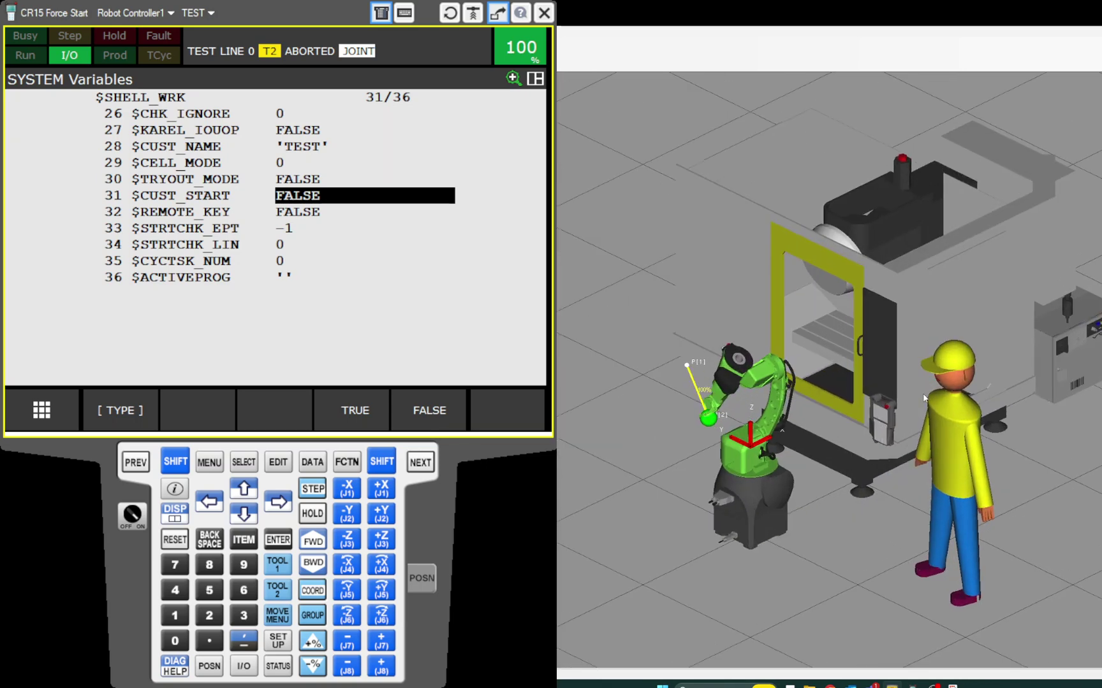
{"action": "left_click_drag", "start_coordinate": [905, 400], "coordinate": [882, 383]}
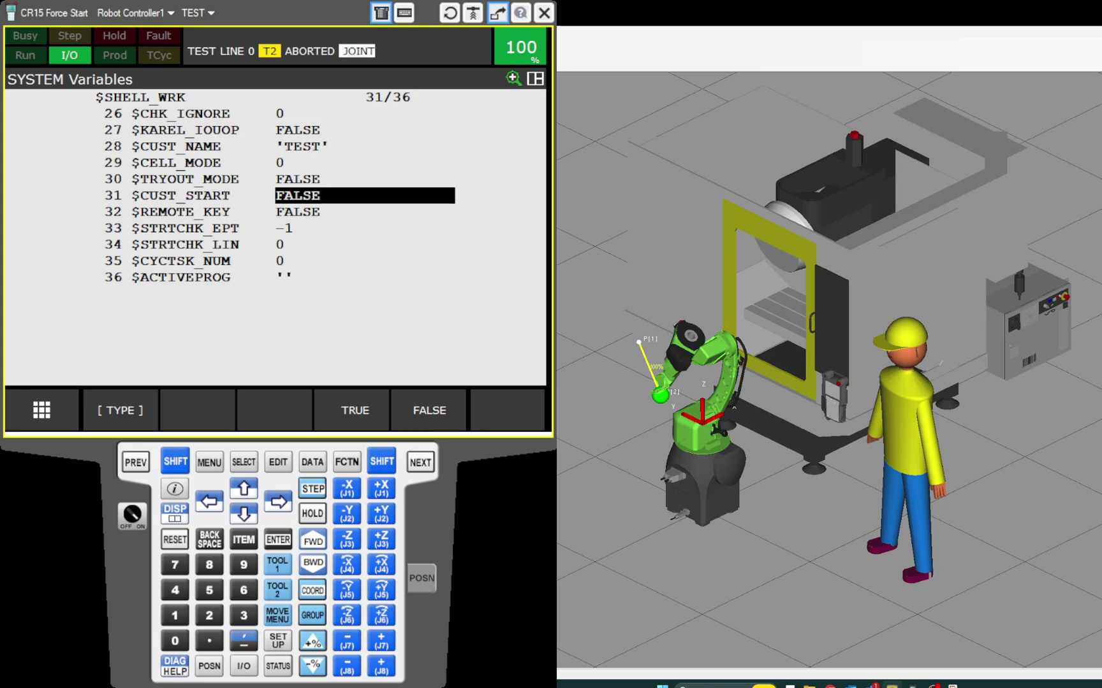
{"action": "scroll", "coordinate": [860, 312], "scroll_direction": "up", "scroll_amount": 5}
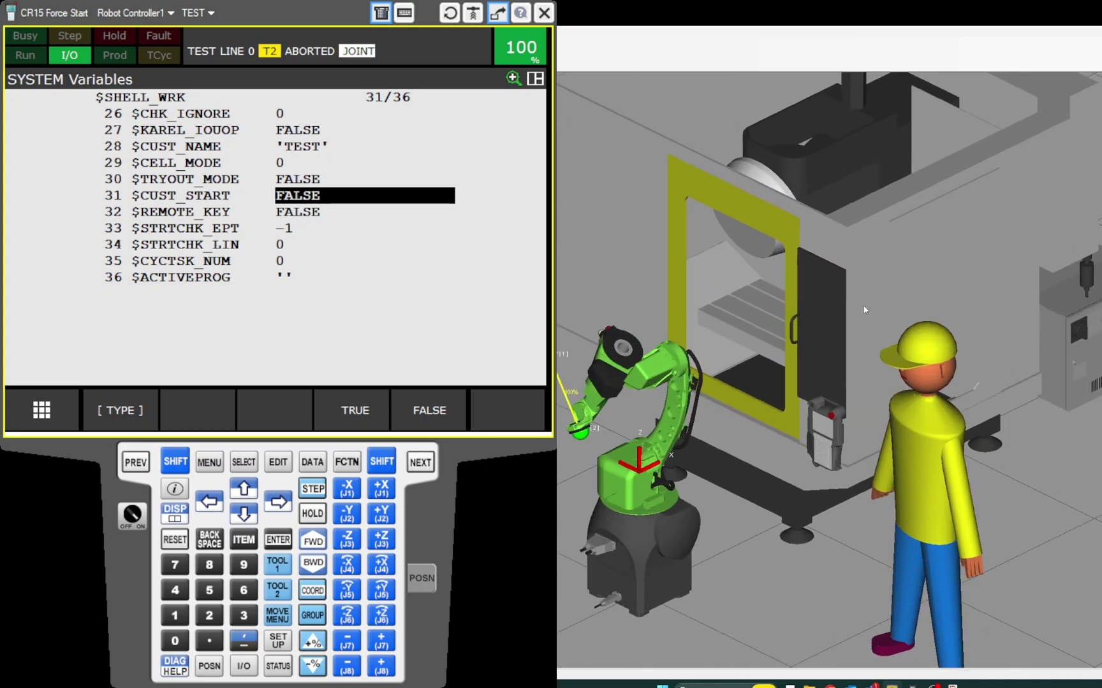
{"action": "scroll", "coordinate": [858, 319], "scroll_direction": "down", "scroll_amount": 1}
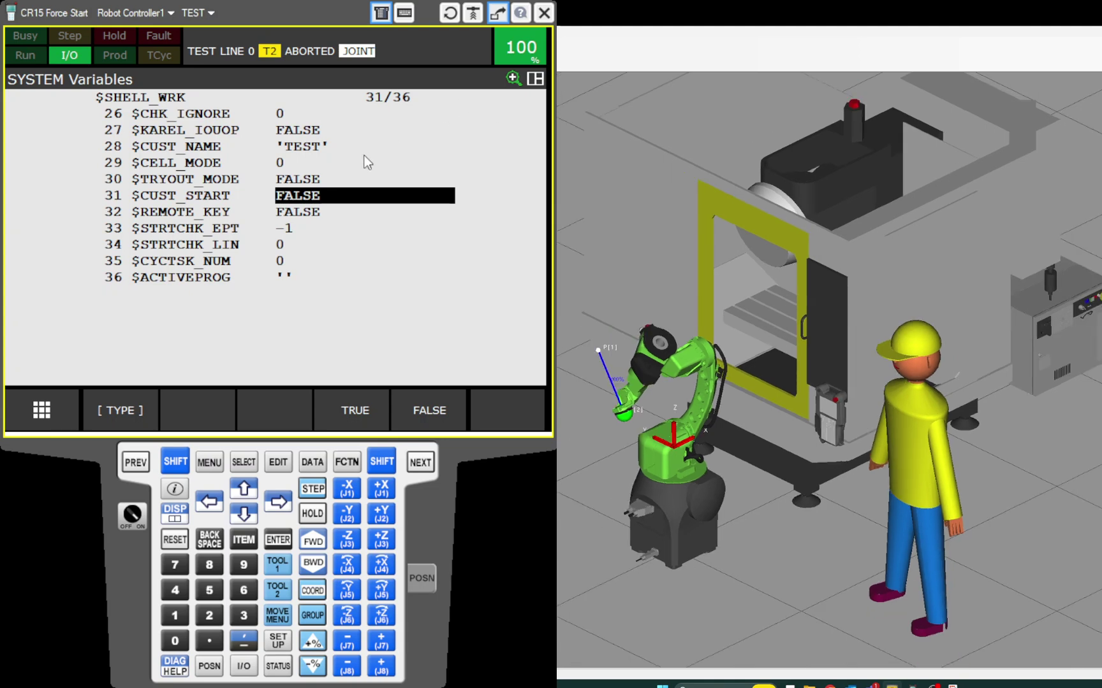